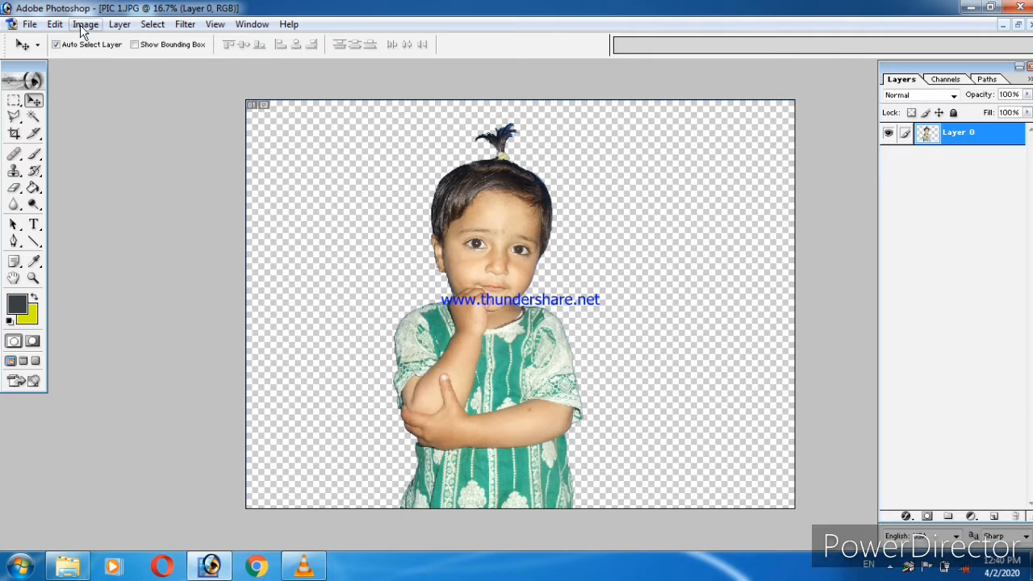
# Brighten the whole cutout with a Curves adjustment, raising the RGB midpoint to input 113, output 134, and adding a second point in the shadows
pyautogui.click(83, 30)
pyautogui.moveTo(105, 63)
pyautogui.click(440, 127)
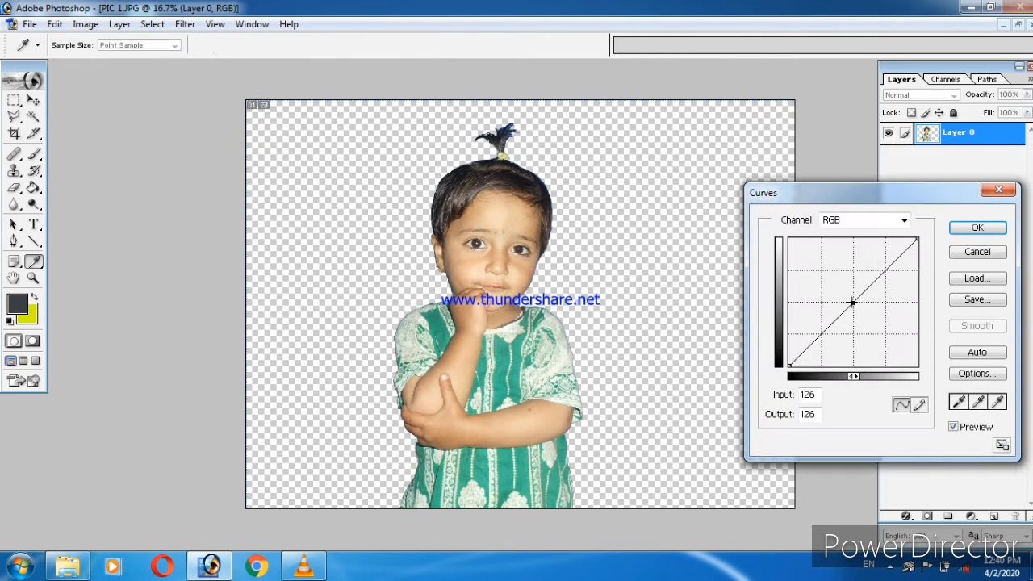
pyautogui.moveTo(853, 303); pyautogui.dragTo(845, 299)
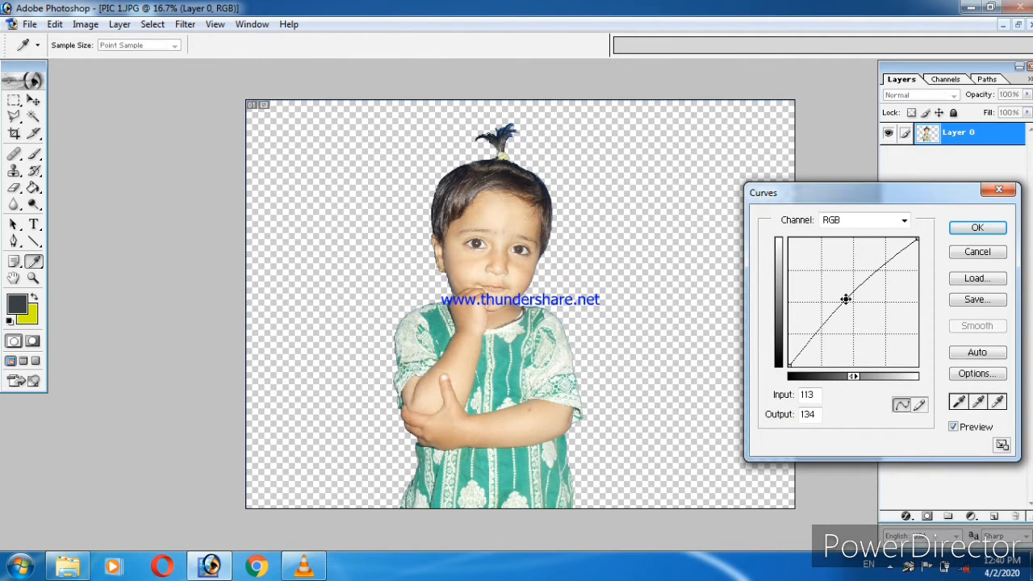
pyautogui.click(815, 339)
pyautogui.click(975, 233)
pyautogui.press('v')
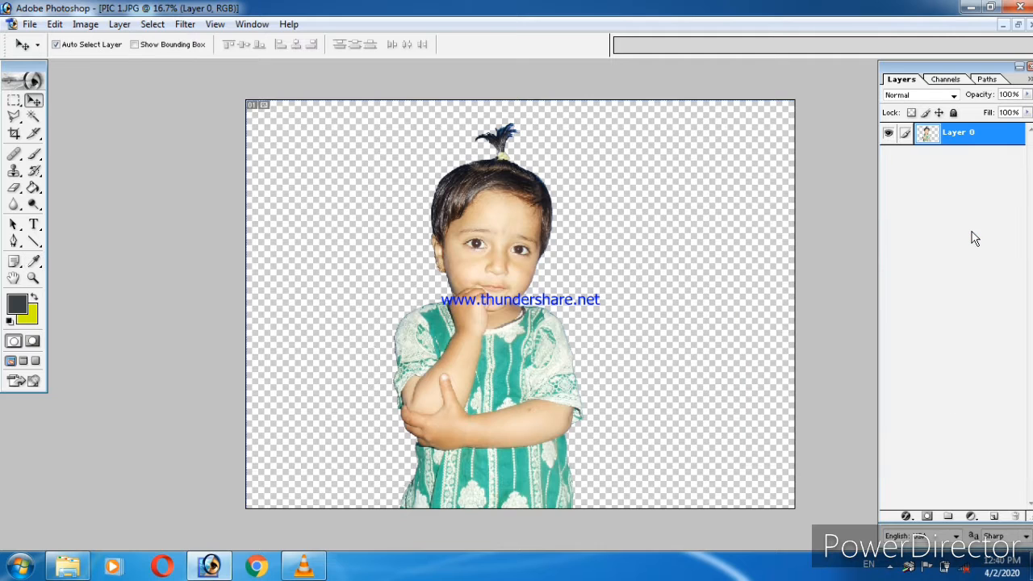
# Set a 44 px feather and draw an elliptical selection around the child's face, positioned from the forehead to the chin
pyautogui.hotkey('ctrl', '+')
pyautogui.moveTo(617, 218); pyautogui.dragTo(598, 388)
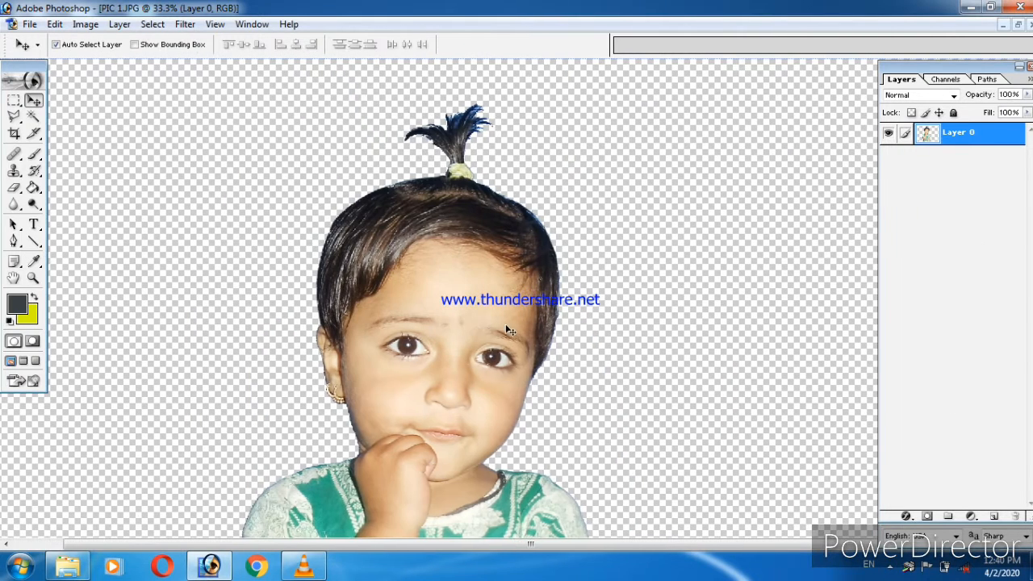
pyautogui.click(12, 99)
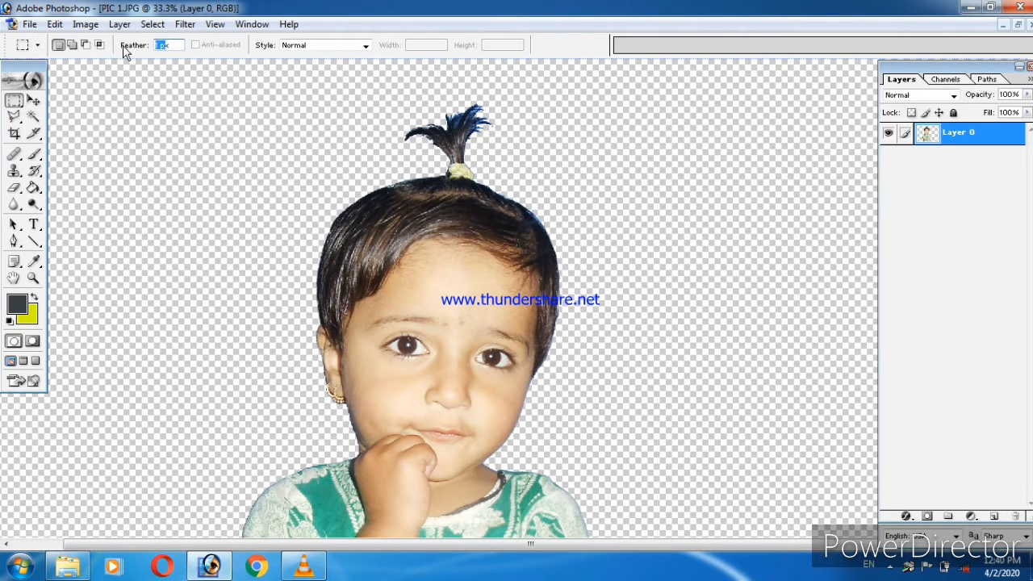
pyautogui.write('00')
pyautogui.click(90, 76)
pyautogui.click(522, 224)
pyautogui.moveTo(13, 100); pyautogui.dragTo(73, 116)
pyautogui.moveTo(547, 471); pyautogui.dragTo(537, 482)
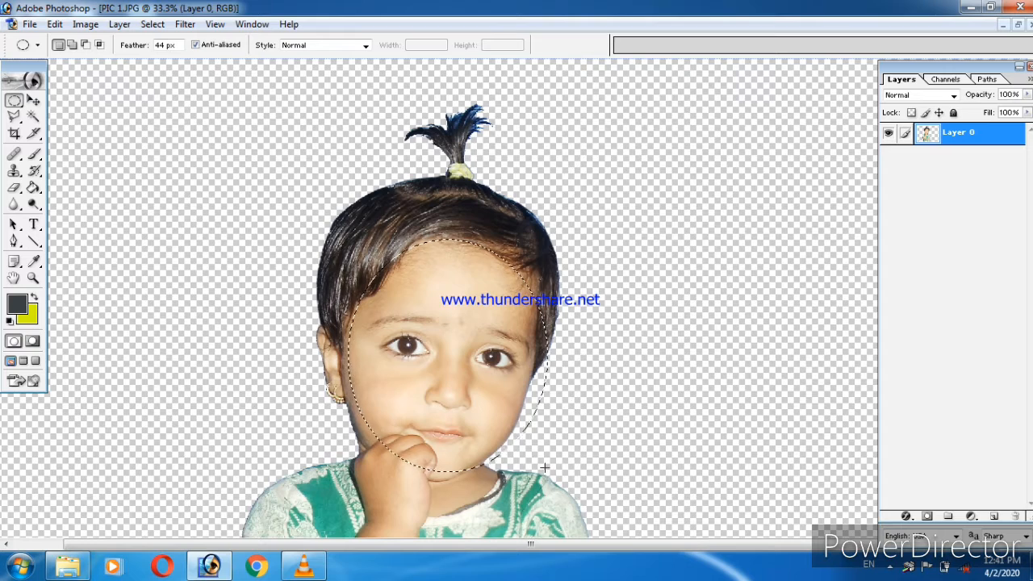
pyautogui.moveTo(462, 457); pyautogui.dragTo(455, 459)
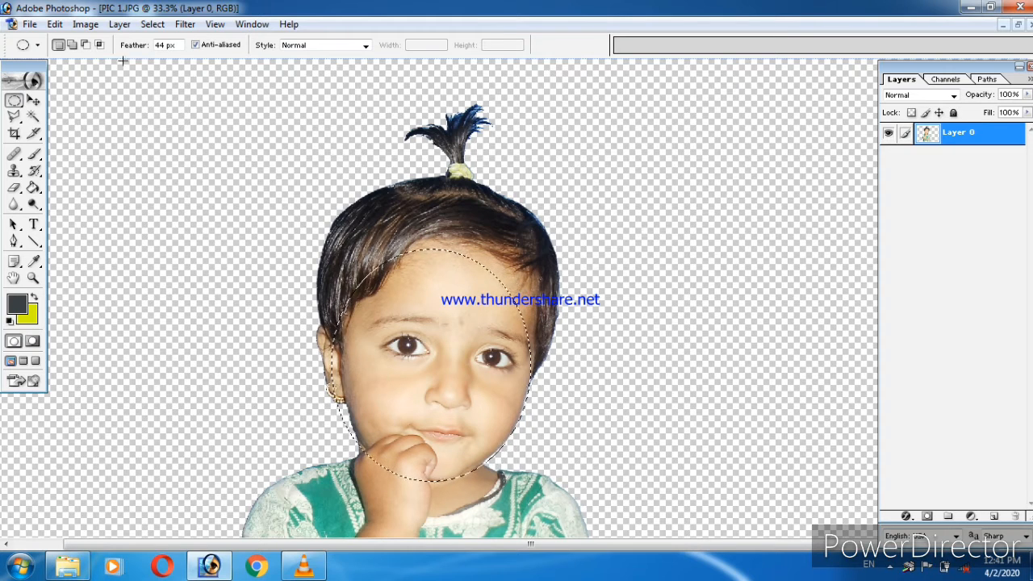
# Brighten the selected face with Curves, using a midpoint of input 112, output 131 and a shadow point, and clear the selection
pyautogui.click(86, 25)
pyautogui.moveTo(150, 62)
pyautogui.click(299, 129)
pyautogui.moveTo(847, 305); pyautogui.dragTo(845, 301)
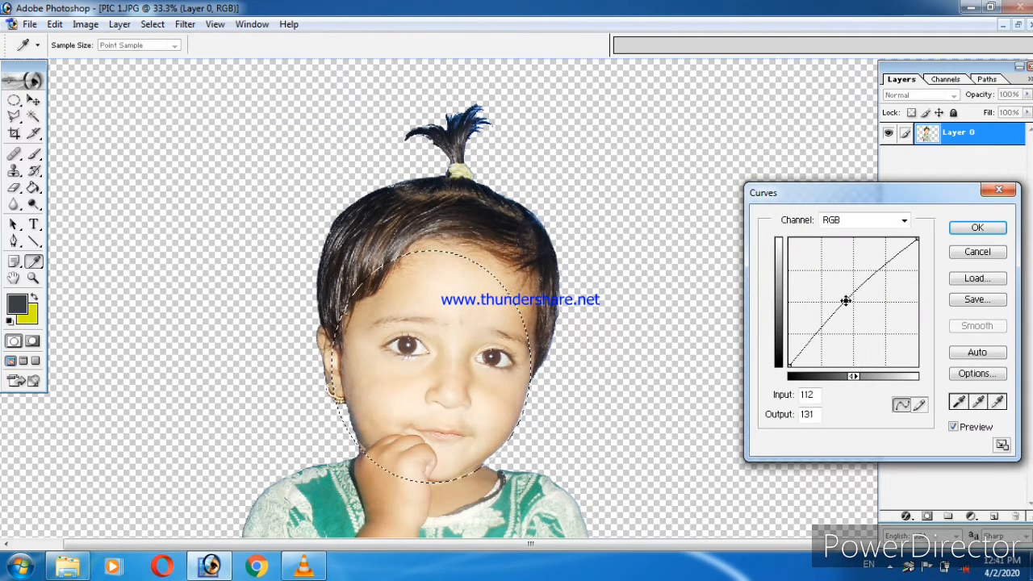
pyautogui.click(819, 336)
pyautogui.click(1001, 234)
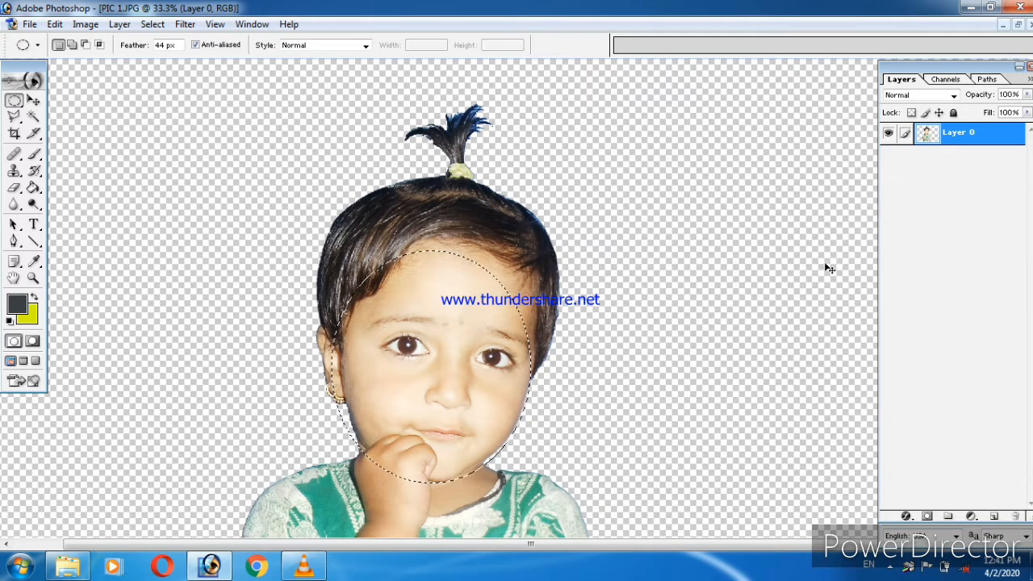
pyautogui.hotkey('ctrl', 'd')
# Select the raised hand with a feathered ellipse, brighten it with Curves at input 113, output 143, and deselect
pyautogui.moveTo(484, 389); pyautogui.dragTo(473, 281)
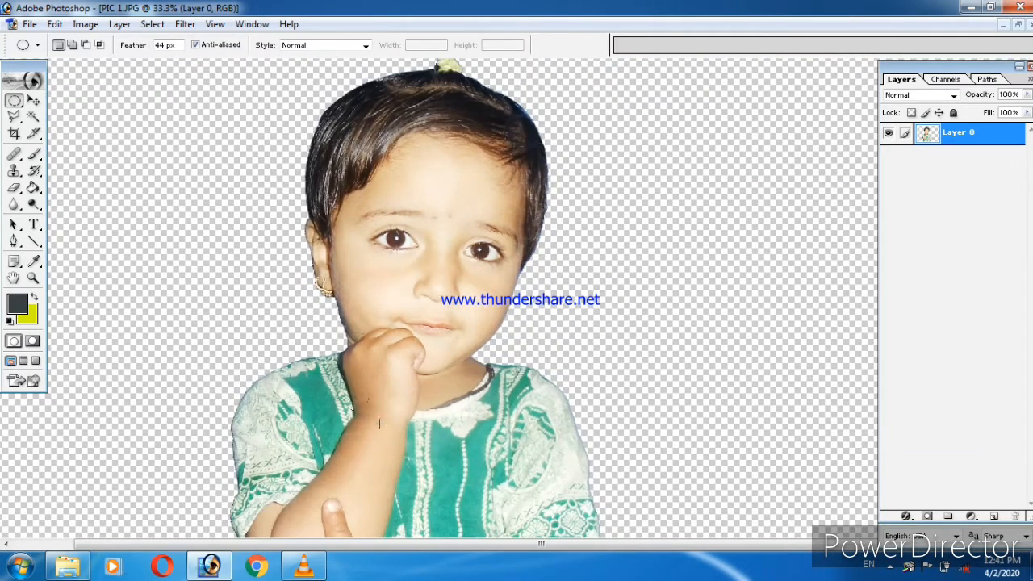
pyautogui.click(85, 23)
pyautogui.moveTo(103, 63)
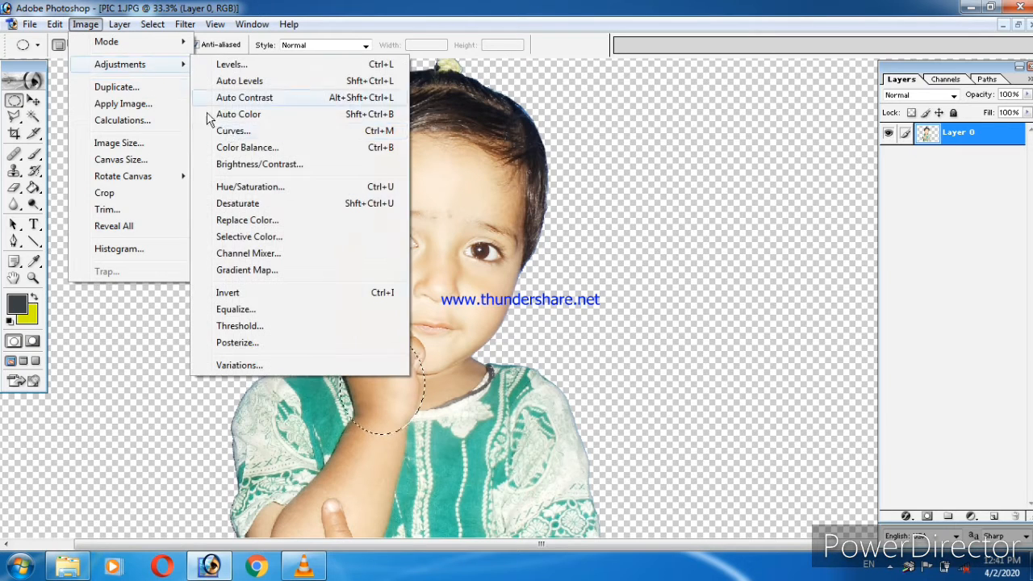
pyautogui.click(231, 142)
pyautogui.moveTo(850, 296); pyautogui.dragTo(847, 295)
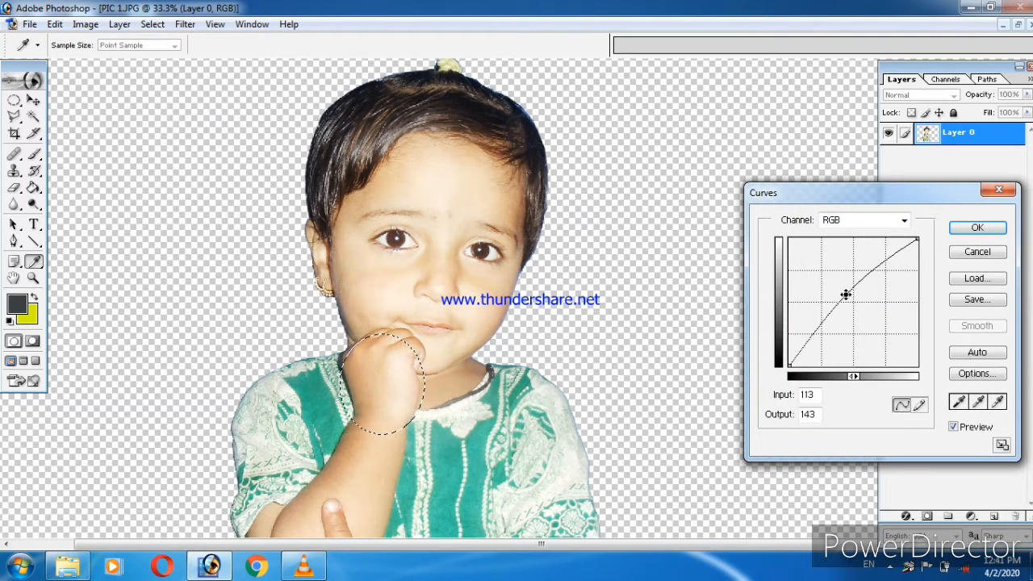
pyautogui.click(977, 227)
pyautogui.moveTo(441, 510); pyautogui.dragTo(497, 355)
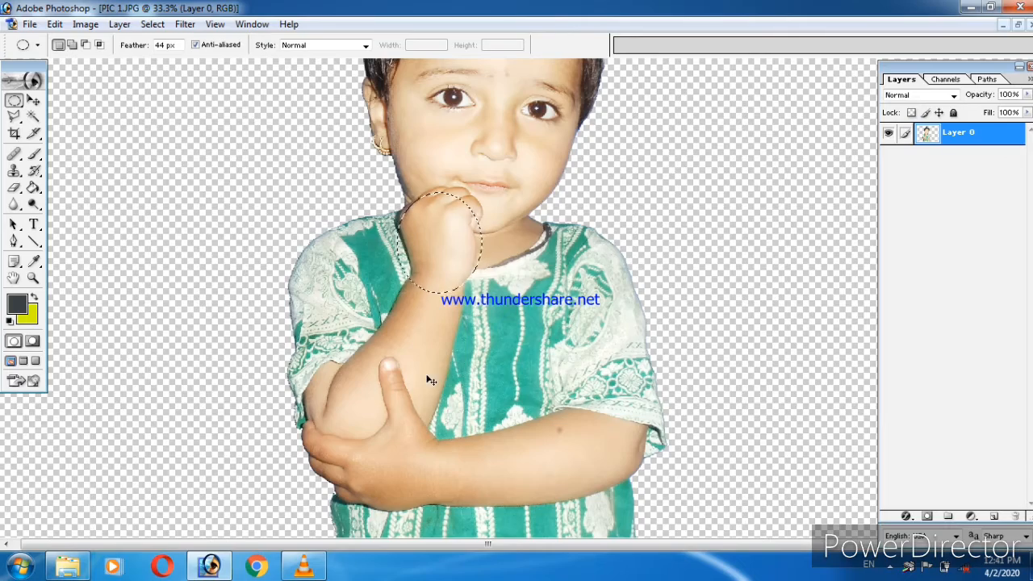
pyautogui.hotkey('ctrl', 'd')
# Lighten the darker skin across the forehead using the Dodge tool on midtones at 22% exposure
pyautogui.moveTo(395, 393); pyautogui.dragTo(386, 412)
pyautogui.click(33, 204)
pyautogui.moveTo(503, 212)
pyautogui.mouseDown()
pyautogui.moveTo(447, 307)
pyautogui.moveTo(447, 344)
pyautogui.mouseUp()
pyautogui.hotkey('ctrl', '+')
pyautogui.hotkey('ctrl', '+')
pyautogui.moveTo(331, 108); pyautogui.dragTo(346, 285)
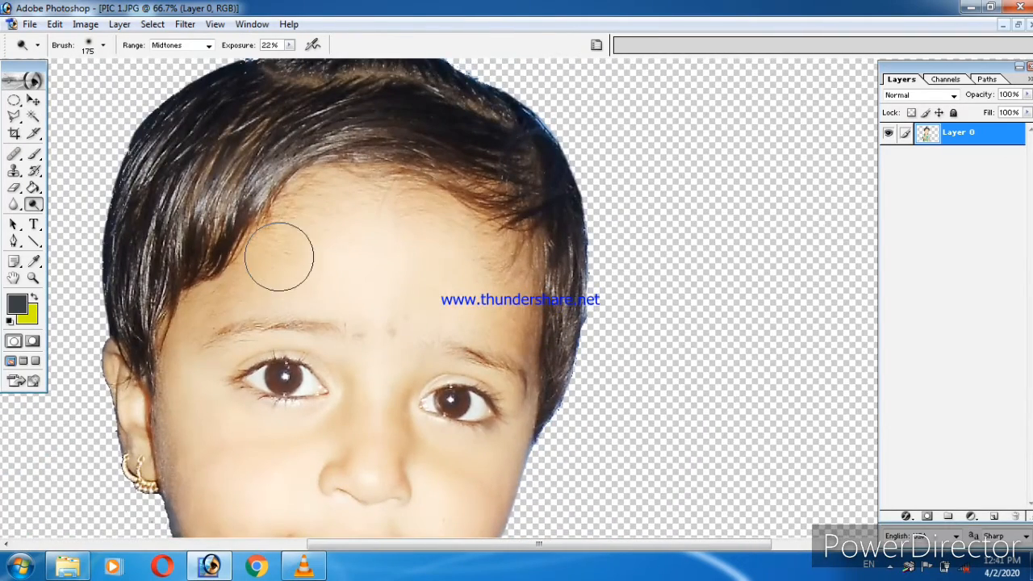
pyautogui.moveTo(273, 244)
pyautogui.mouseDown()
pyautogui.moveTo(292, 273)
pyautogui.moveTo(443, 247)
pyautogui.moveTo(501, 278)
pyautogui.mouseUp()
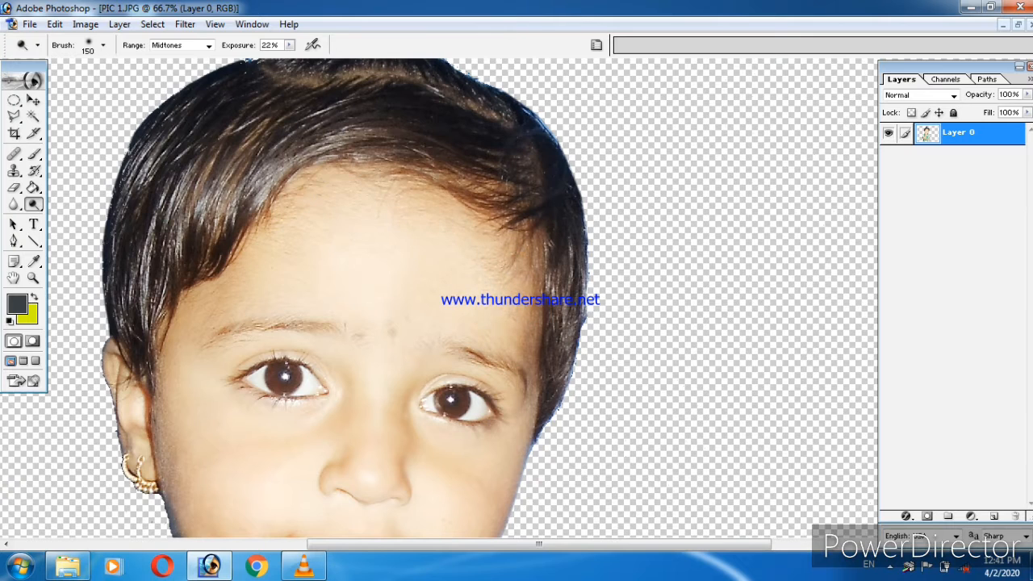
# Dodge the cheeks and the areas under the eyes and around the mouth with smaller brushes between 80 and 125 px
pyautogui.press('[')
pyautogui.moveTo(252, 449); pyautogui.dragTo(255, 409)
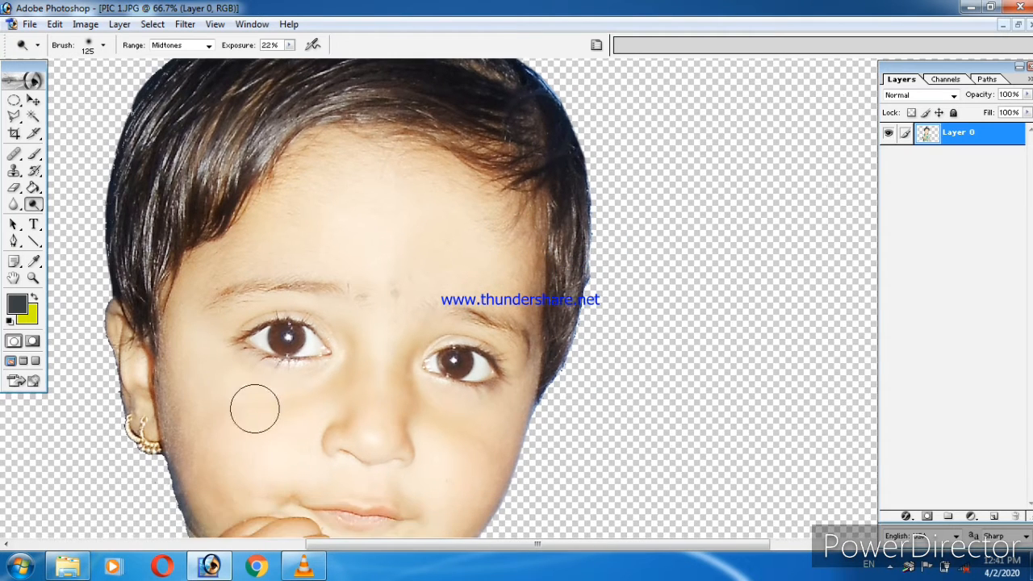
pyautogui.scroll(-2, 374, 406)
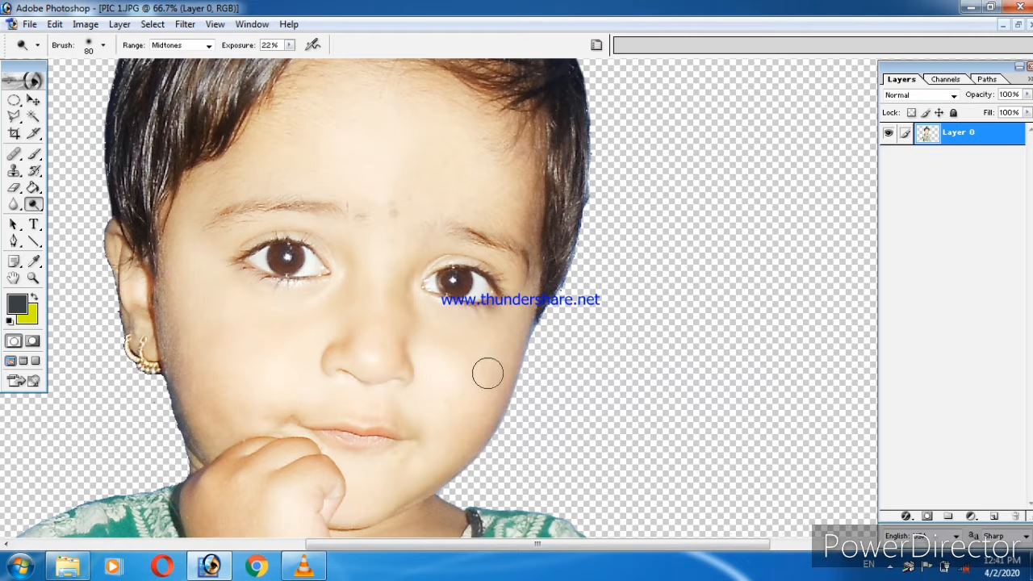
pyautogui.press(']')
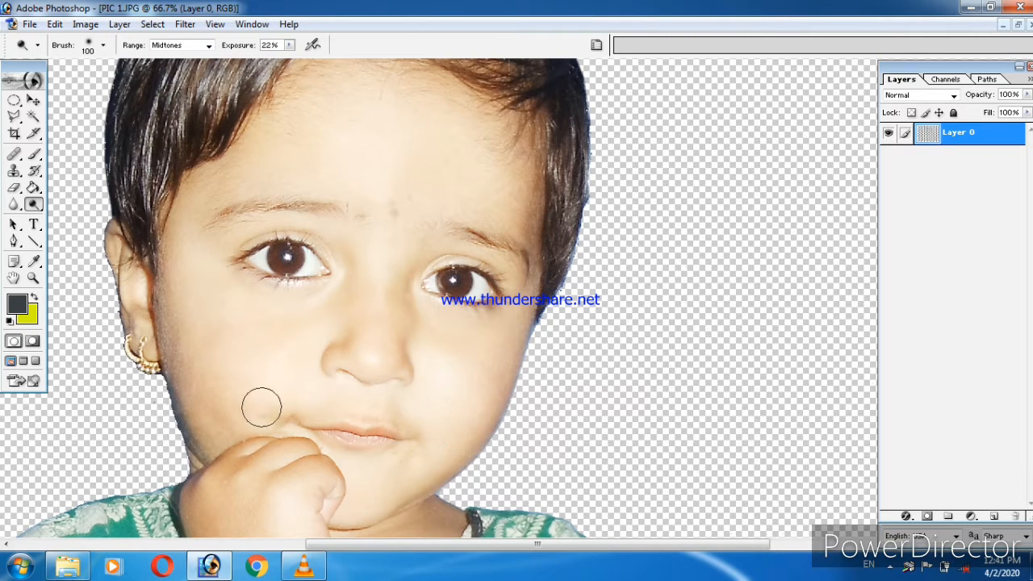
pyautogui.scroll(4, 331, 322)
pyautogui.hscroll(2, 363, 327)
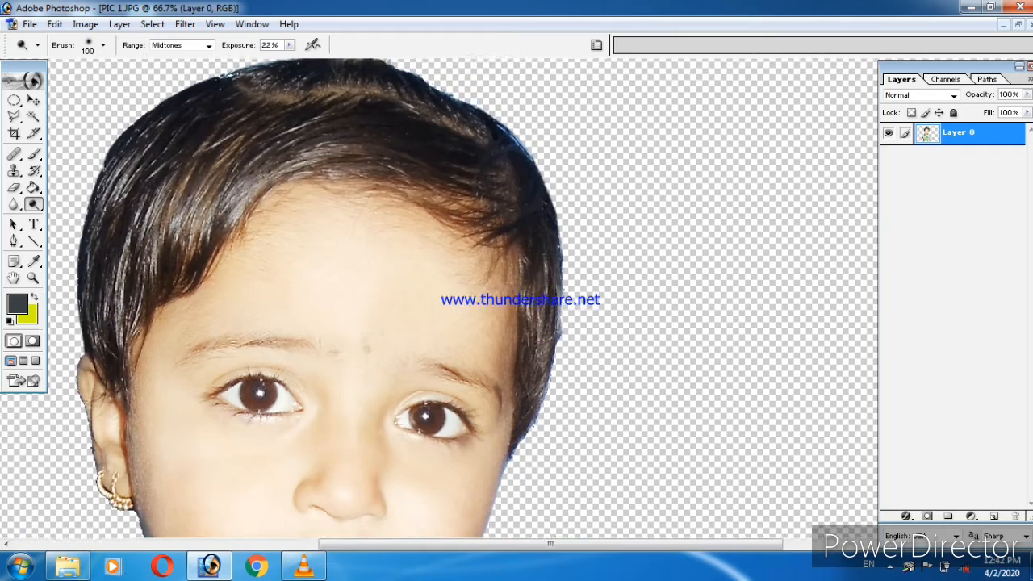
pyautogui.scroll(-8, 361, 236)
pyautogui.hscroll(-2, 339, 213)
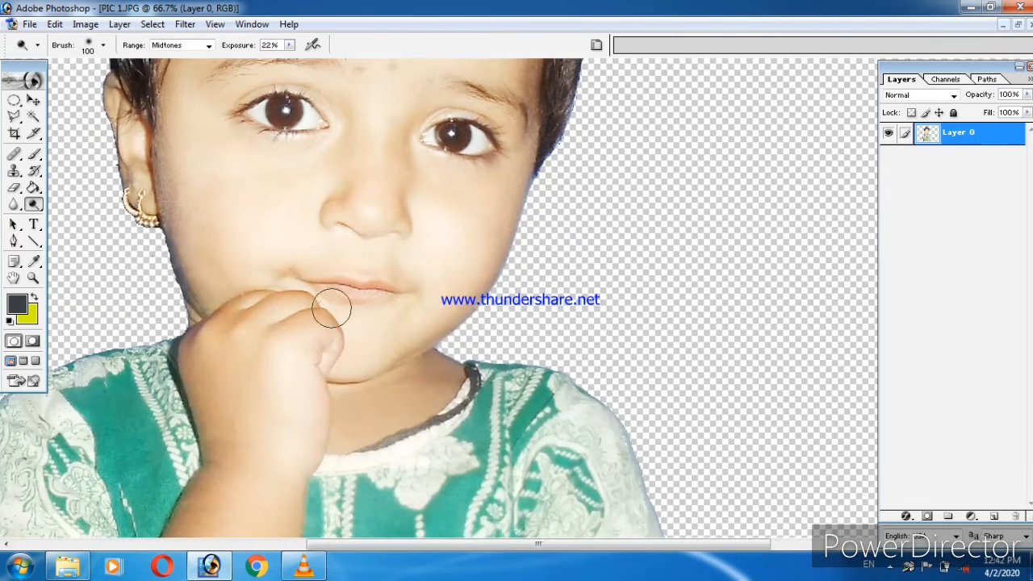
# Dodge the raised hand and wrist with the 100 px brush to even out the skin tone
pyautogui.scroll(-1, 242, 274)
pyautogui.hscroll(-1, 259, 282)
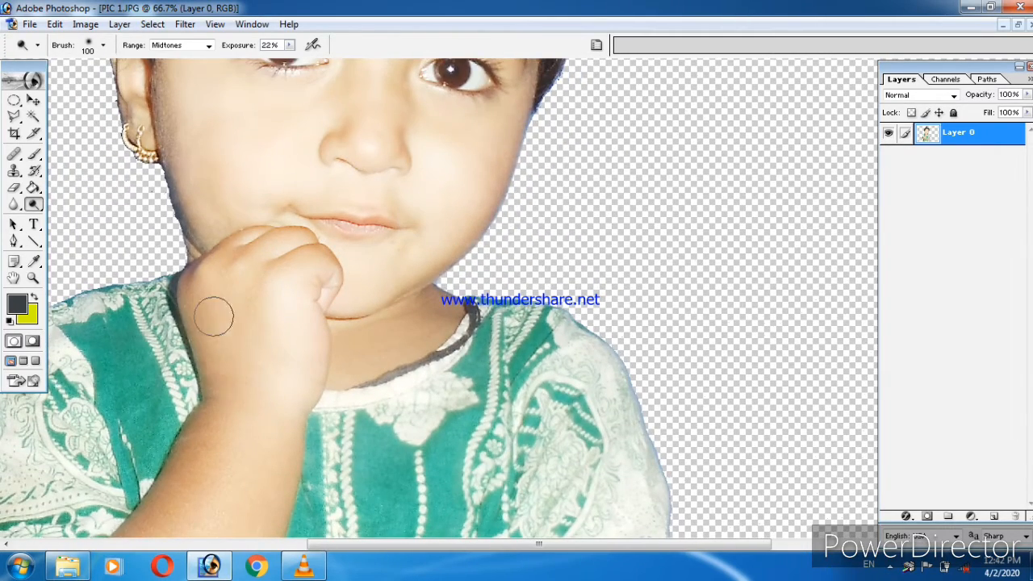
pyautogui.scroll(-7, 256, 380)
pyautogui.hscroll(-3, 265, 283)
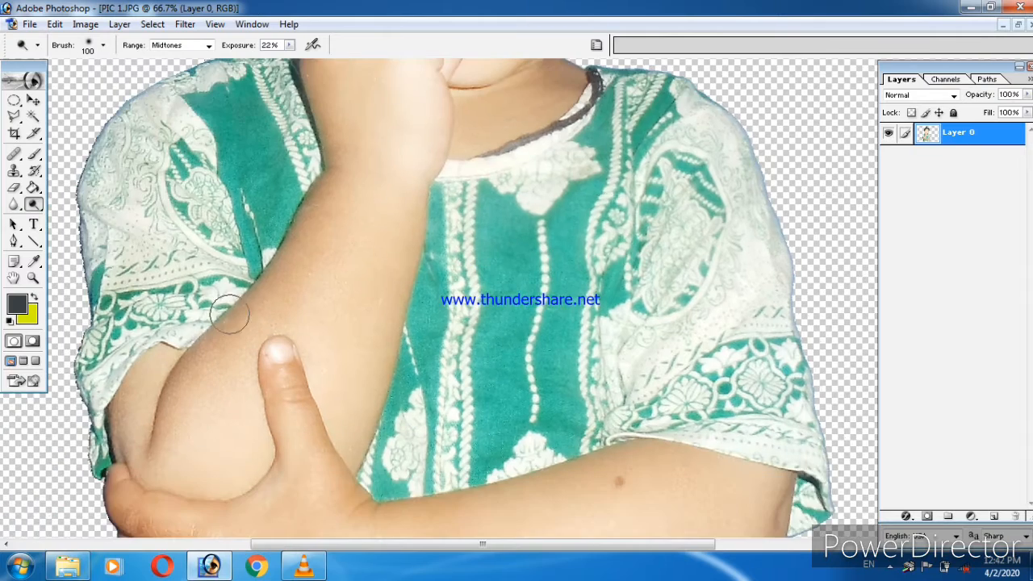
# Enlarge the Dodge brush to 200 px and lighten the forearm of the raised arm
pyautogui.press(']')
pyautogui.press(']')
pyautogui.press(']')
pyautogui.press(']')
pyautogui.scroll(-3, 337, 473)
pyautogui.hscroll(-2, 337, 473)
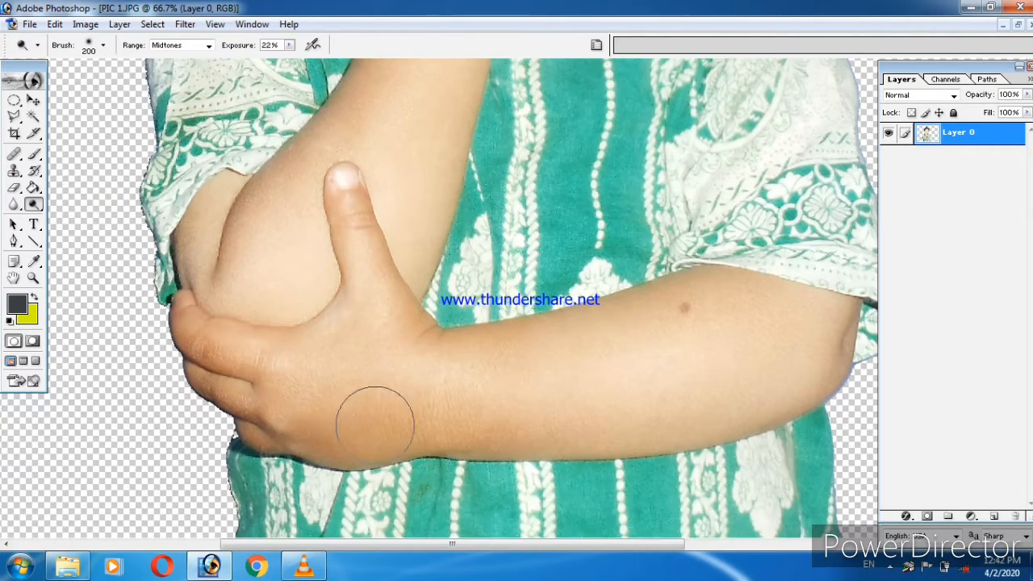
# Dodge the crossed lower arm and its hand, reducing the brush to 125 px for the fingers
pyautogui.moveTo(578, 412); pyautogui.dragTo(385, 488)
pyautogui.moveTo(443, 454); pyautogui.dragTo(540, 321)
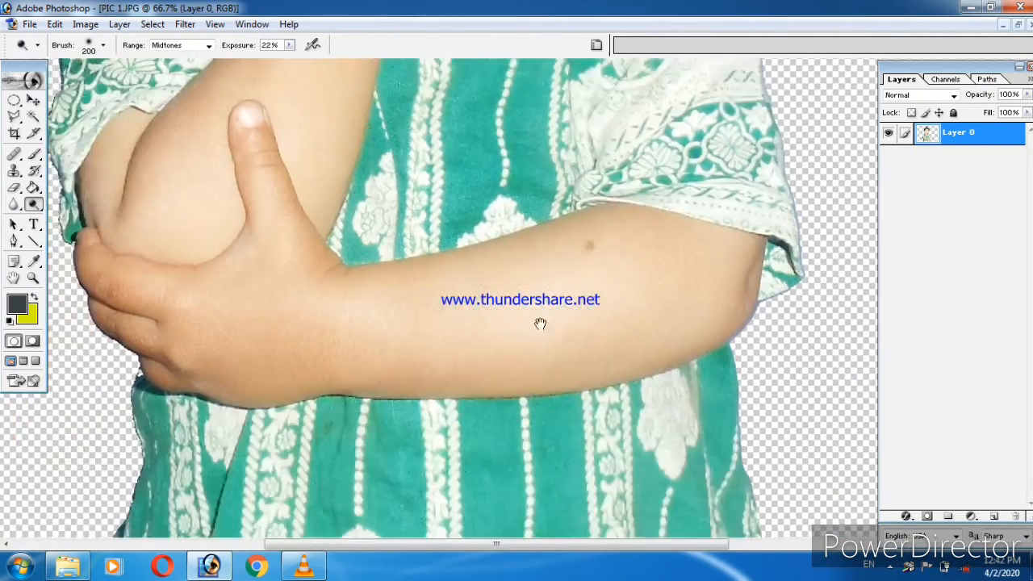
pyautogui.moveTo(422, 378); pyautogui.dragTo(563, 367)
pyautogui.moveTo(486, 343); pyautogui.dragTo(542, 382)
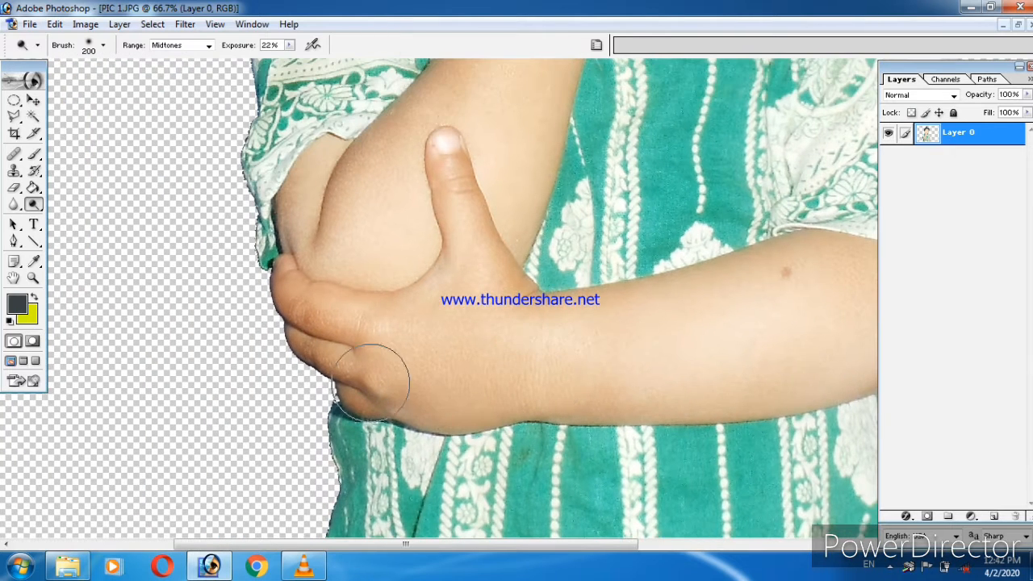
pyautogui.moveTo(372, 365)
pyautogui.mouseDown()
pyautogui.moveTo(327, 328)
pyautogui.moveTo(366, 386)
pyautogui.mouseUp()
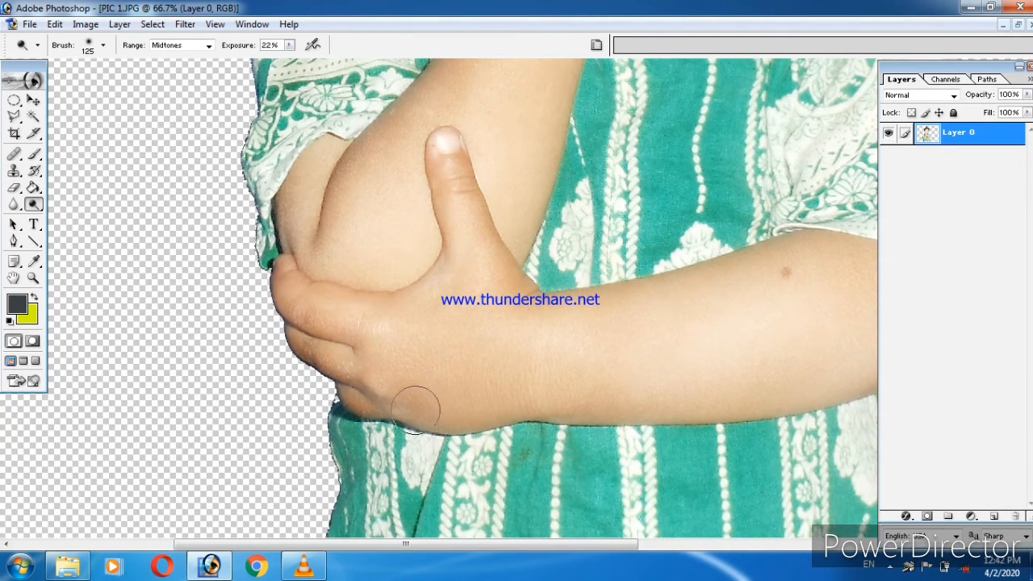
pyautogui.moveTo(583, 362); pyautogui.dragTo(341, 436)
pyautogui.moveTo(542, 408); pyautogui.dragTo(572, 479)
# Touch up the remaining darker skin on the raised hand and lower face with the 125 px Dodge brush
pyautogui.moveTo(240, 194)
pyautogui.mouseDown()
pyautogui.moveTo(318, 389)
pyautogui.moveTo(353, 352)
pyautogui.mouseUp()
pyautogui.moveTo(479, 258)
pyautogui.mouseDown()
pyautogui.moveTo(364, 467)
pyautogui.moveTo(477, 428)
pyautogui.mouseUp()
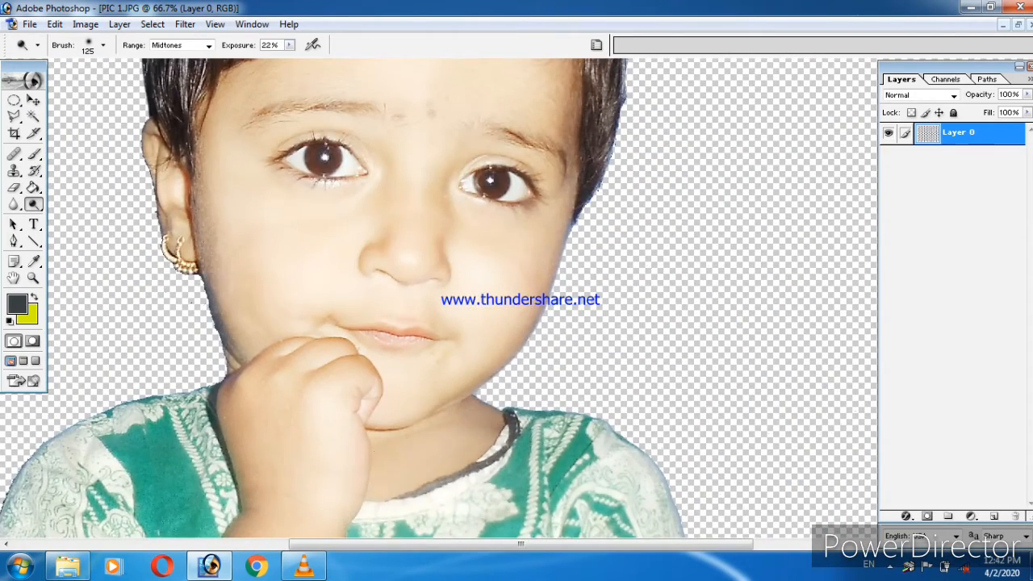
pyautogui.moveTo(404, 310); pyautogui.dragTo(315, 386)
pyautogui.moveTo(209, 327); pyautogui.dragTo(304, 386)
pyautogui.moveTo(395, 115); pyautogui.dragTo(445, 250)
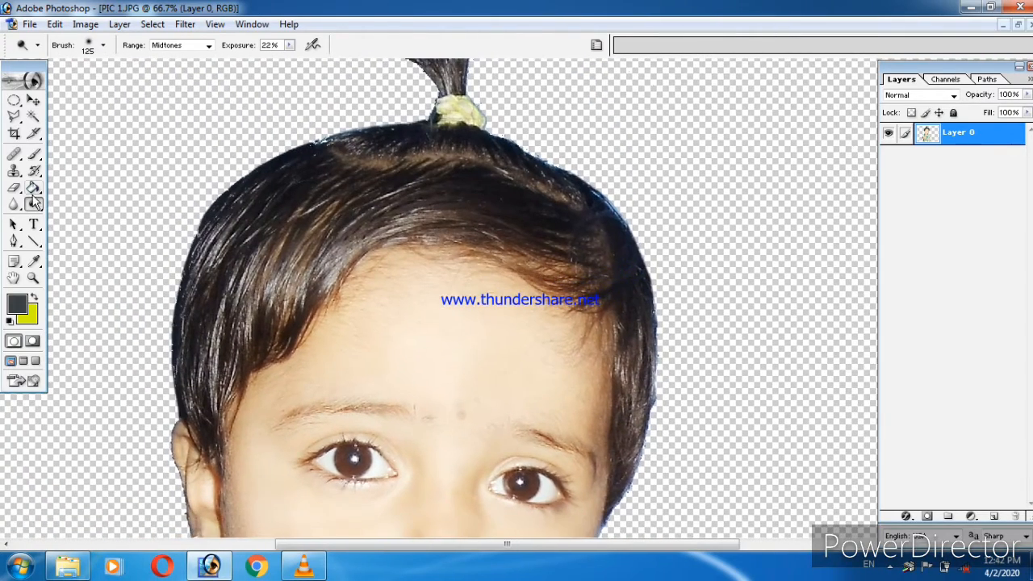
# Darken the hair across the crown and sides using the Burn tool on midtones at 37% exposure, starting with a 250 px brush
pyautogui.moveTo(36, 212); pyautogui.dragTo(89, 221)
pyautogui.press(']')
pyautogui.press(']')
pyautogui.moveTo(286, 261)
pyautogui.mouseDown()
pyautogui.moveTo(295, 215)
pyautogui.moveTo(389, 201)
pyautogui.moveTo(535, 207)
pyautogui.mouseUp()
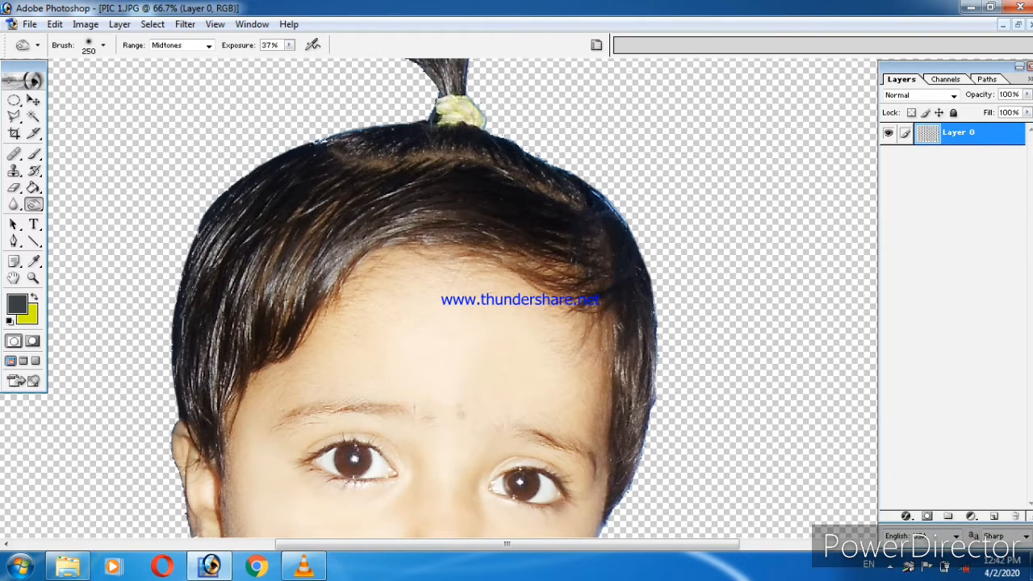
pyautogui.moveTo(576, 273); pyautogui.dragTo(479, 199)
pyautogui.press('[')
pyautogui.press('[')
pyautogui.moveTo(529, 272); pyautogui.dragTo(529, 289)
pyautogui.moveTo(536, 324)
pyautogui.mouseDown()
pyautogui.moveTo(524, 277)
pyautogui.moveTo(532, 353)
pyautogui.mouseUp()
pyautogui.press('[')
pyautogui.press('[')
# Burn the ponytail on top of the head, reducing the brush to 90 px
pyautogui.moveTo(479, 152); pyautogui.dragTo(481, 400)
pyautogui.moveTo(342, 203)
pyautogui.mouseDown()
pyautogui.moveTo(320, 159)
pyautogui.moveTo(367, 141)
pyautogui.moveTo(282, 157)
pyautogui.moveTo(369, 194)
pyautogui.moveTo(360, 246)
pyautogui.mouseUp()
pyautogui.press('[')
pyautogui.press('[')
pyautogui.press('[')
pyautogui.press('[')
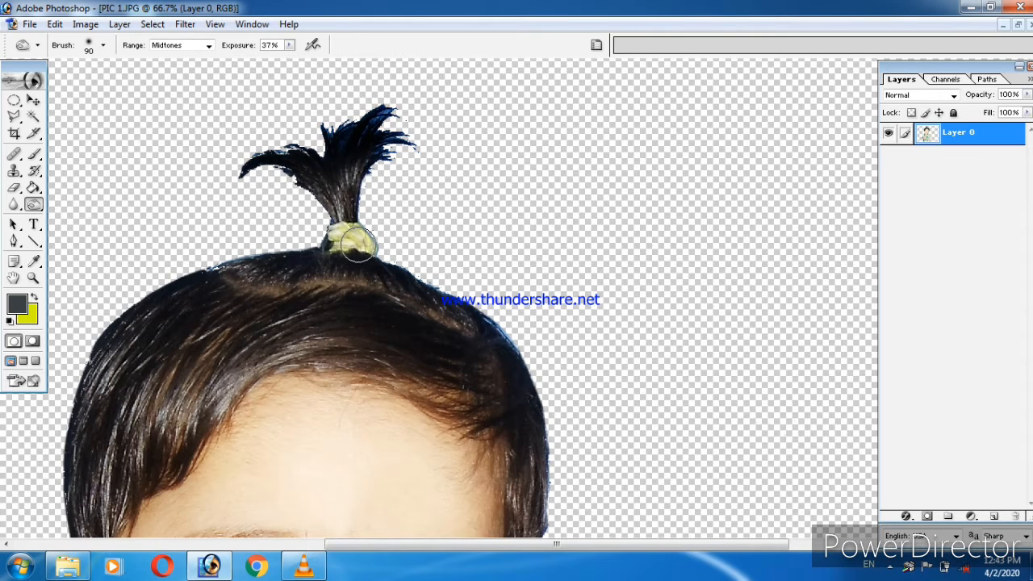
pyautogui.moveTo(337, 312); pyautogui.dragTo(425, 223)
pyautogui.moveTo(356, 357); pyautogui.dragTo(438, 135)
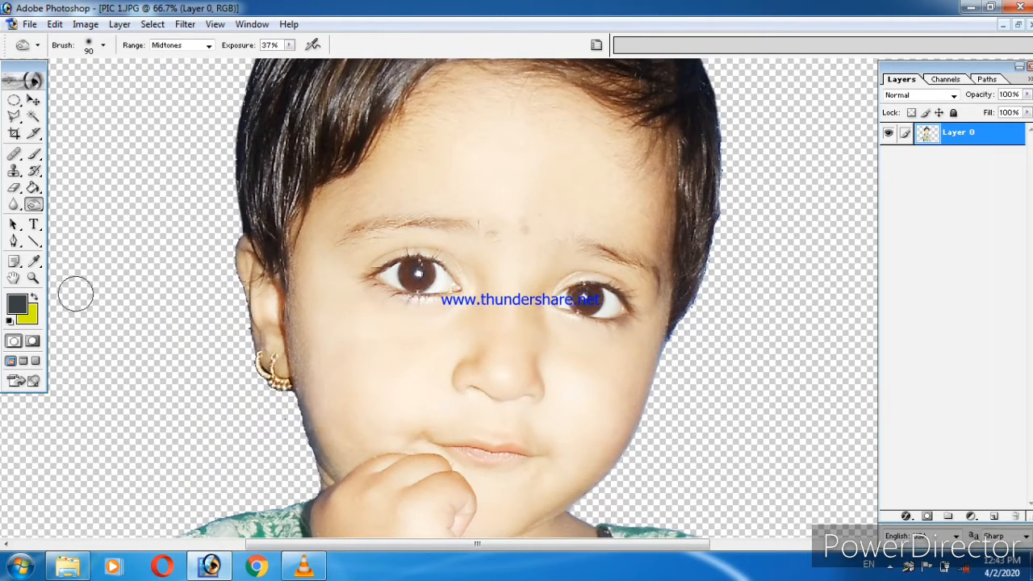
# Choose a light pink foreground color with a red hue
pyautogui.click(33, 101)
pyautogui.click(33, 261)
pyautogui.click(17, 304)
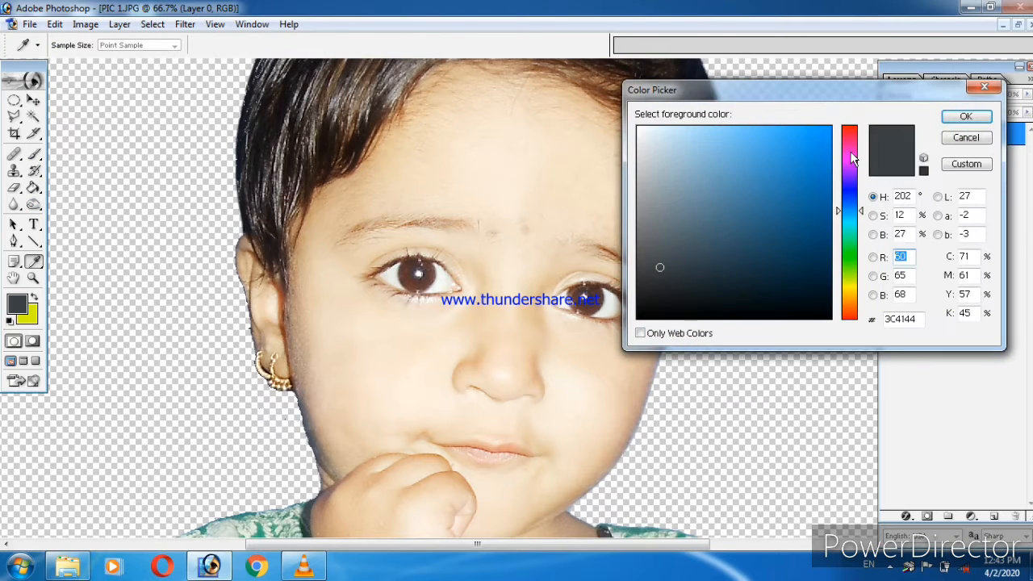
pyautogui.moveTo(850, 151); pyautogui.dragTo(849, 134)
pyautogui.click(700, 136)
pyautogui.click(966, 116)
# Tint the child's lips light pink using a 20 px Brush at 25% opacity and 19% flow
pyautogui.press('b')
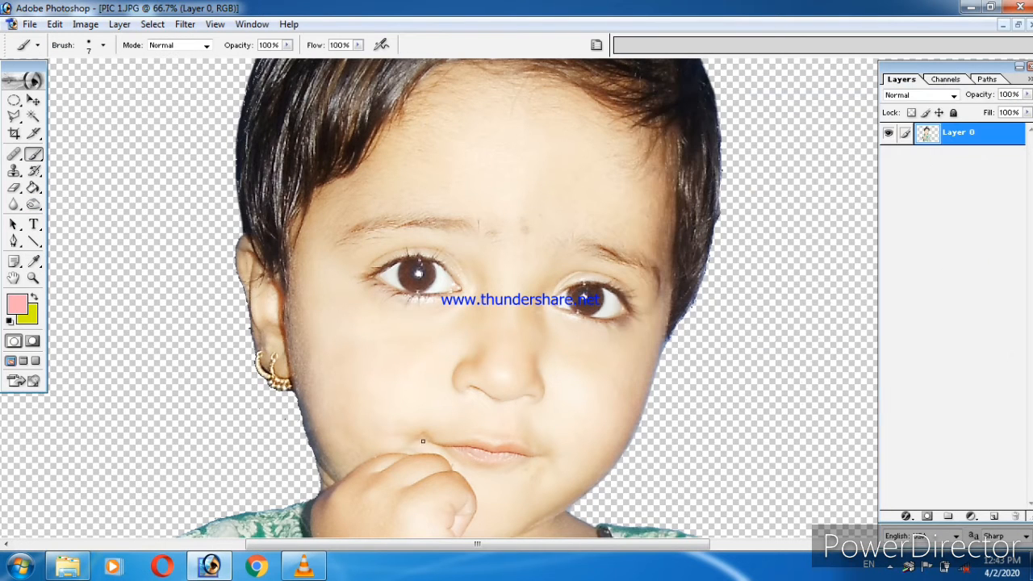
pyautogui.press(']')
pyautogui.press(']')
pyautogui.hotkey('ctrl', '+')
pyautogui.hotkey('ctrl', '+')
pyautogui.hotkey('ctrl', '+')
pyautogui.hotkey('ctrl', '+')
pyautogui.moveTo(484, 508); pyautogui.dragTo(584, 115)
pyautogui.moveTo(477, 484); pyautogui.dragTo(558, 207)
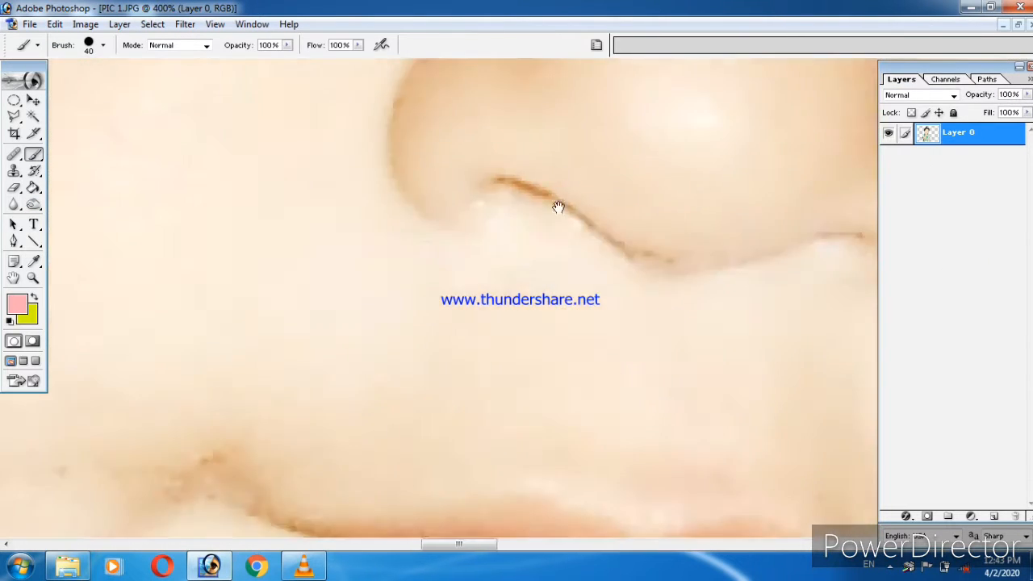
pyautogui.moveTo(289, 396); pyautogui.dragTo(588, 153)
pyautogui.click(359, 46)
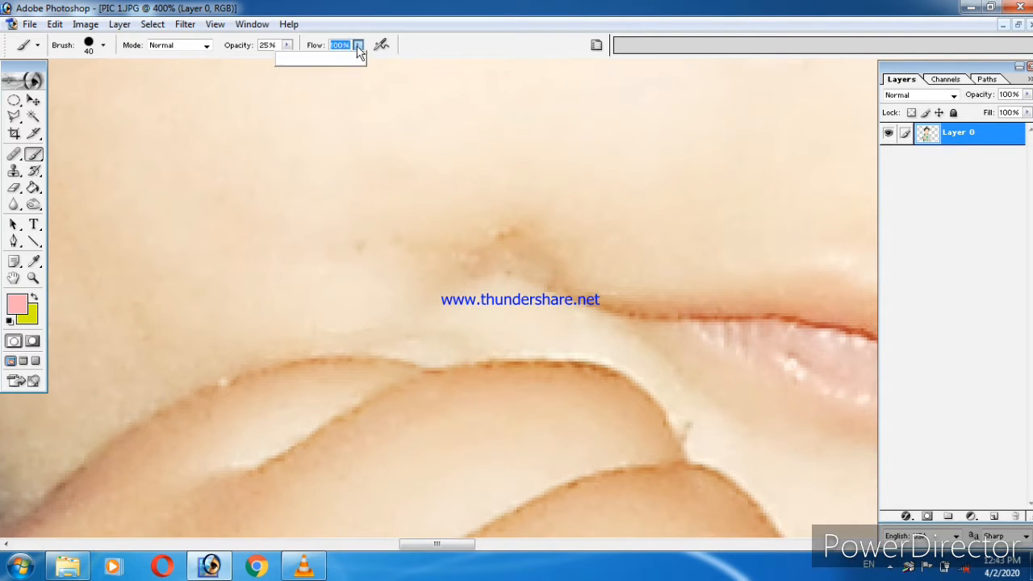
pyautogui.moveTo(534, 279); pyautogui.dragTo(195, 259)
pyautogui.hotkey('ctrl', '-')
pyautogui.hotkey('ctrl', '-')
pyautogui.hotkey('ctrl', '-')
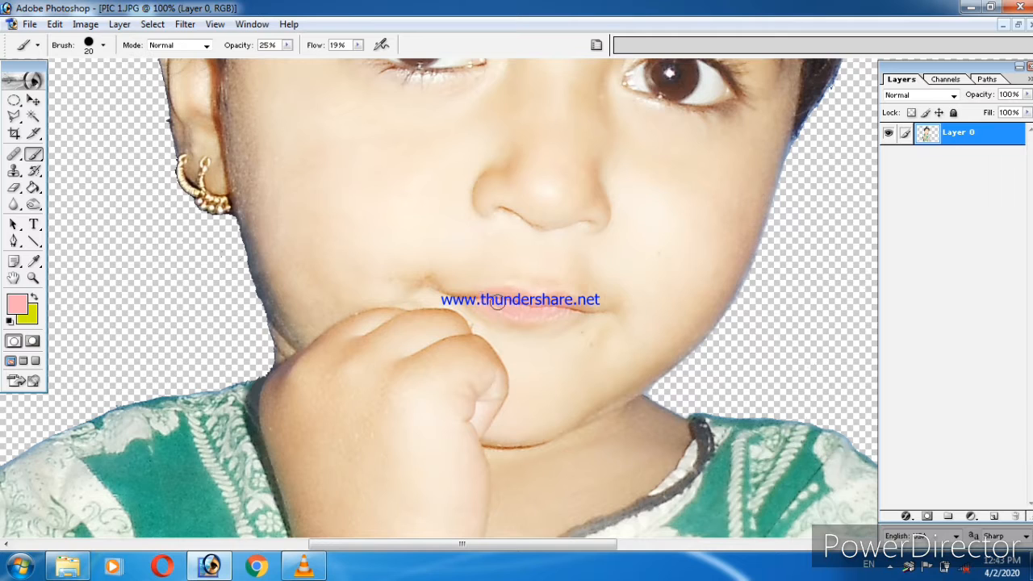
# Check the tinted lips against the rest of the face, both close up and in the whole portrait
pyautogui.hotkey('ctrl', '-')
pyautogui.hotkey('ctrl', '-')
pyautogui.hotkey('ctrl', '-')
pyautogui.hotkey('ctrl', '+')
pyautogui.hotkey('ctrl', '+')
pyautogui.hotkey('ctrl', '+')
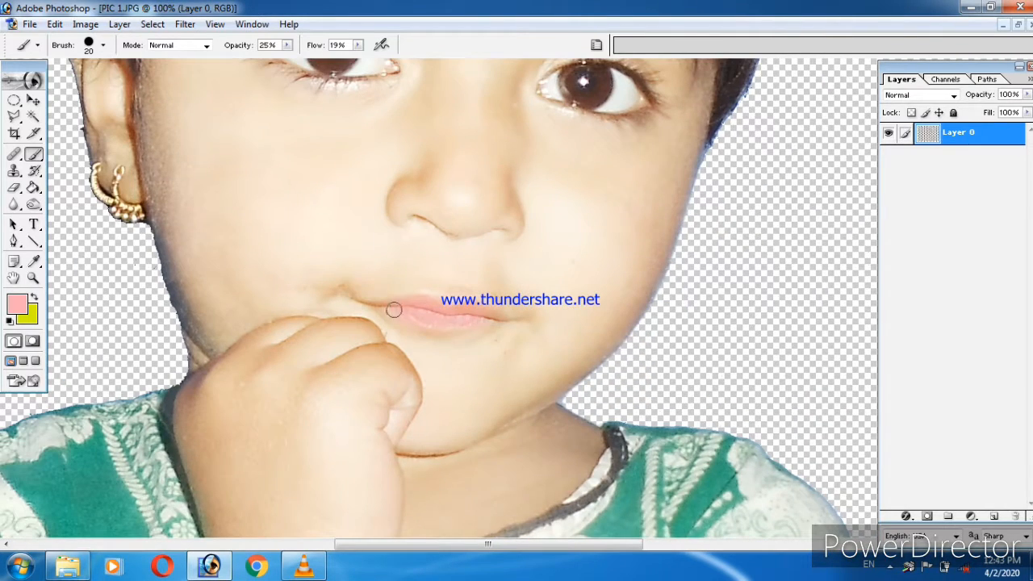
pyautogui.hotkey('ctrl', '-')
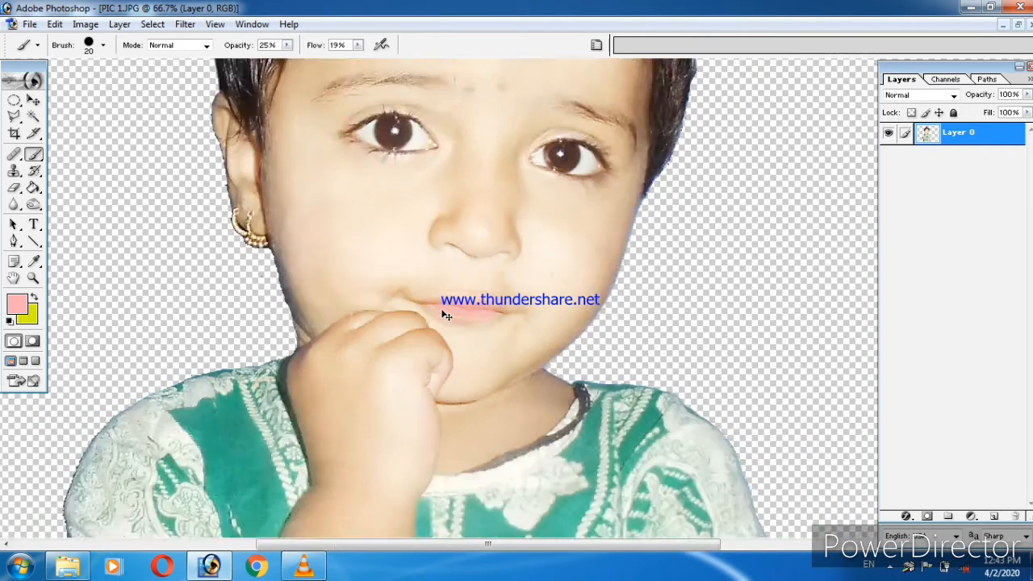
pyautogui.hotkey('ctrl', '-')
pyautogui.hotkey('ctrl', '-')
pyautogui.hotkey('ctrl', '-')
# Open watch 2 from the pic editor folder and place the watch as a layer in the portrait document
pyautogui.click(33, 99)
pyautogui.hotkey('ctrl', '-')
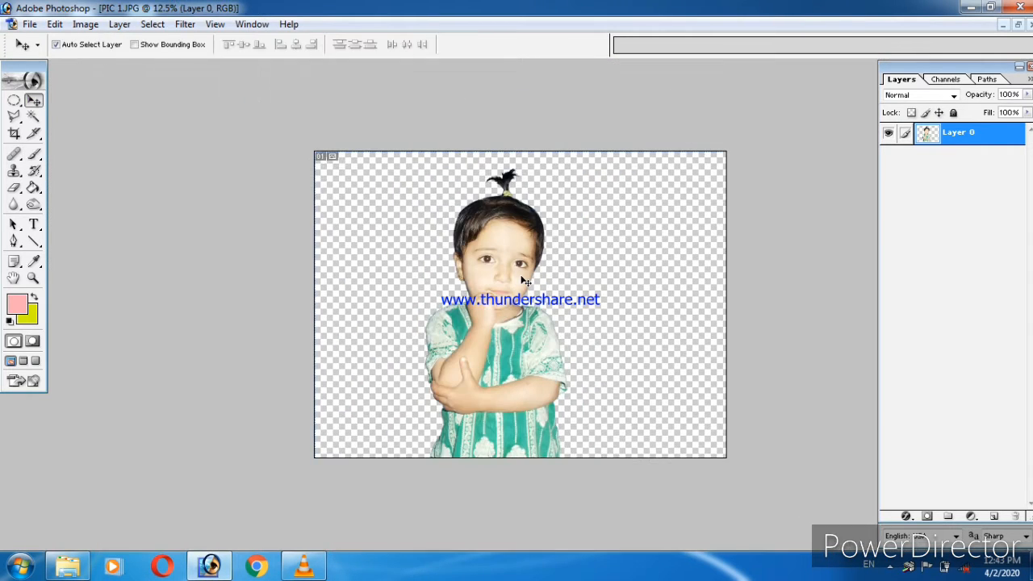
pyautogui.click(112, 567)
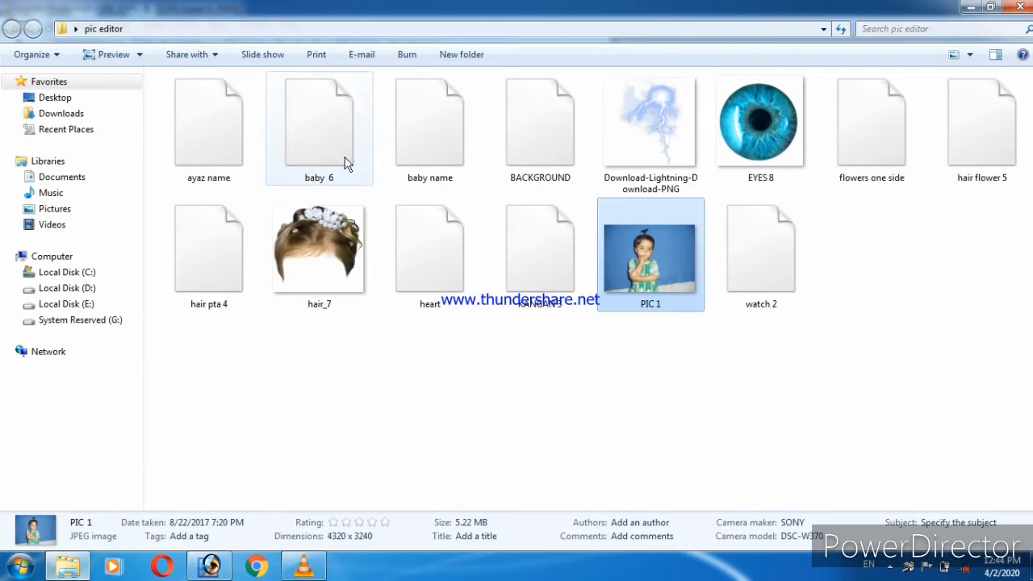
pyautogui.click(758, 275)
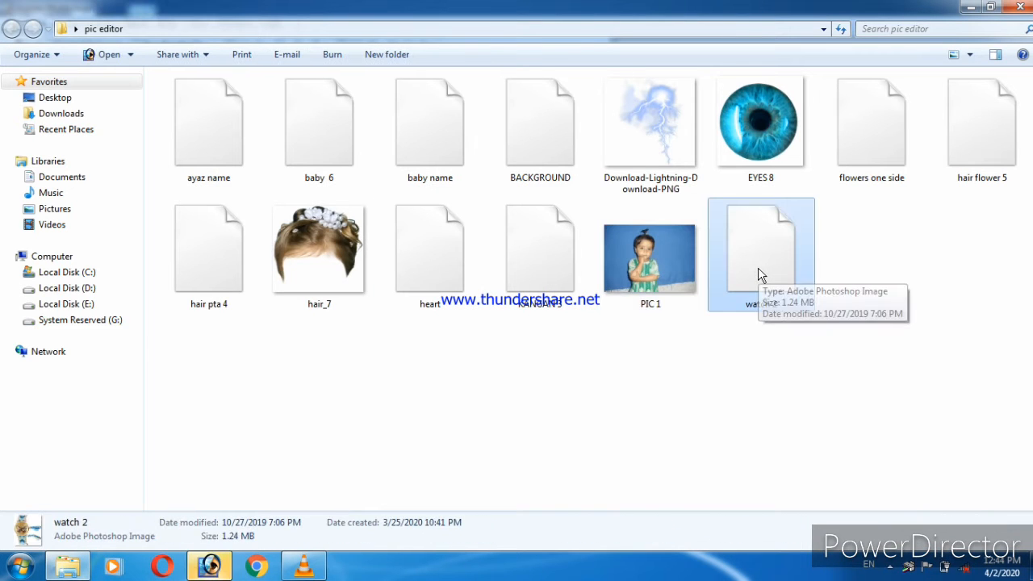
pyautogui.click(218, 569)
pyautogui.moveTo(113, 259); pyautogui.dragTo(468, 360)
pyautogui.click(723, 76)
# Move the watch onto the horizontal forearm's wrist, rotating it to -1.9° and scaling it to 70.9% width and 72.0% height
pyautogui.hotkey('ctrl', '+')
pyautogui.hotkey('ctrl', '+')
pyautogui.hotkey('ctrl', '+')
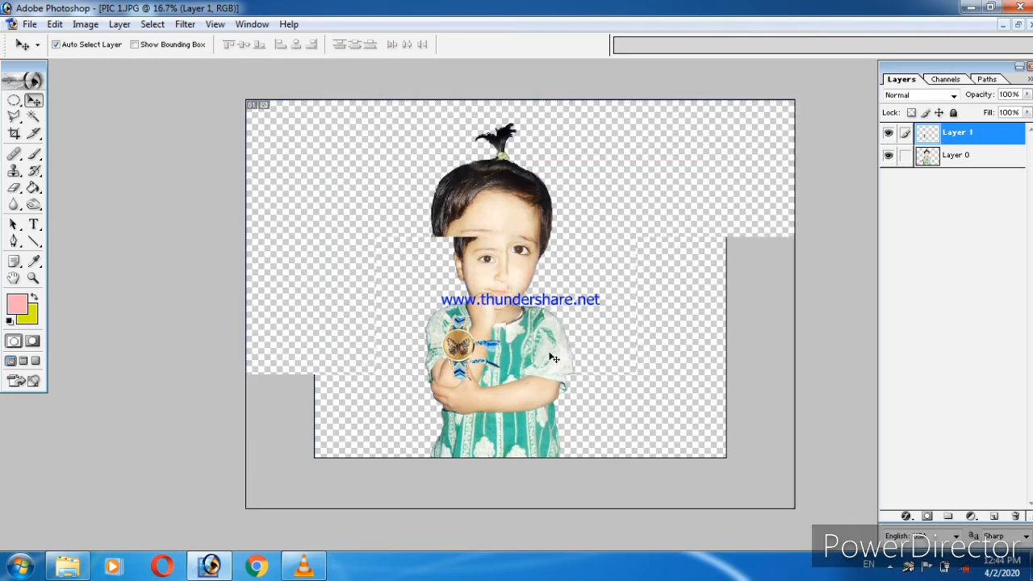
pyautogui.moveTo(347, 437); pyautogui.dragTo(328, 374)
pyautogui.hotkey('ctrl', 't')
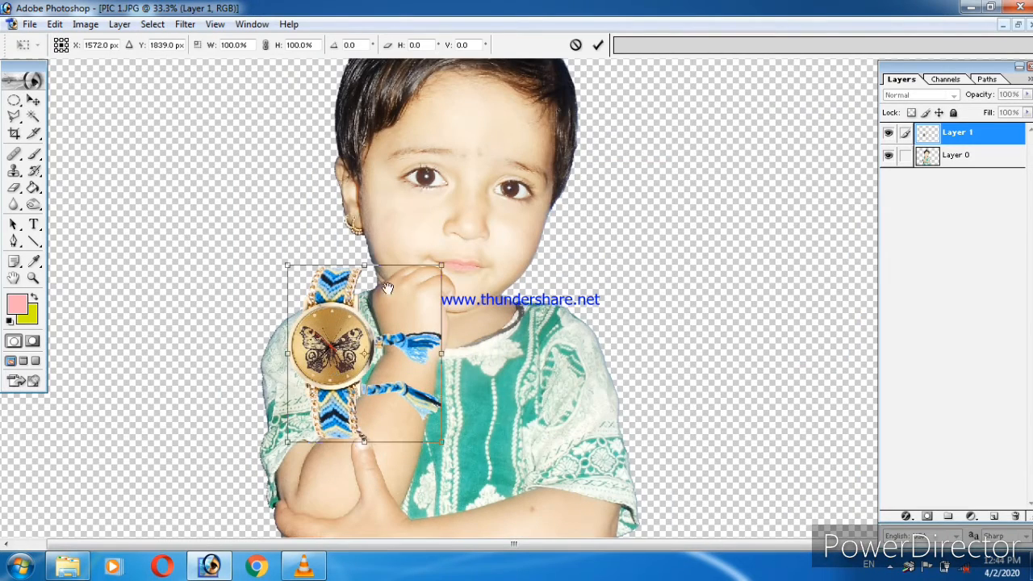
pyautogui.moveTo(453, 469); pyautogui.dragTo(440, 382)
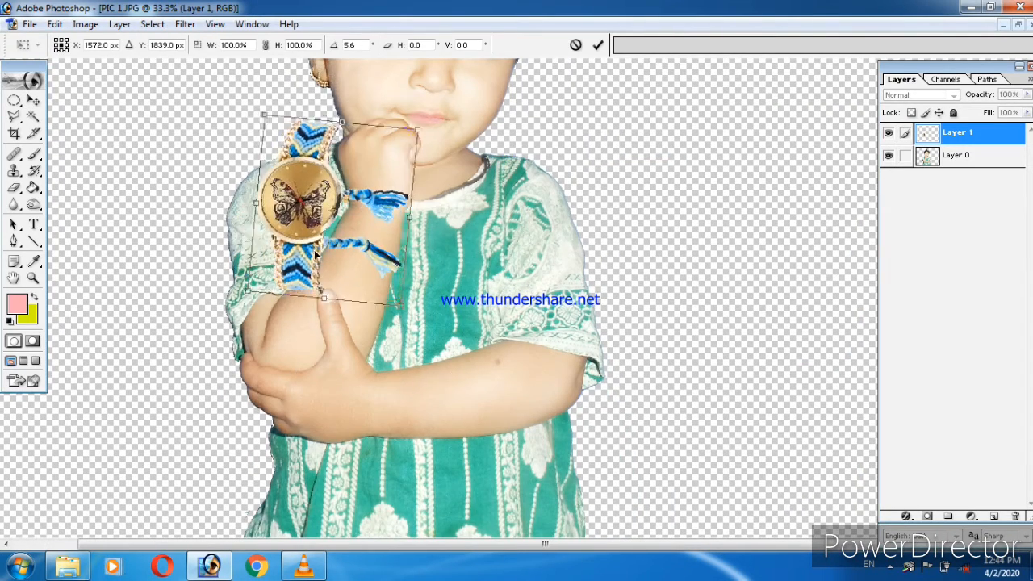
pyautogui.moveTo(360, 270); pyautogui.dragTo(469, 462)
pyautogui.moveTo(509, 493); pyautogui.dragTo(469, 440)
pyautogui.moveTo(483, 448); pyautogui.dragTo(493, 440)
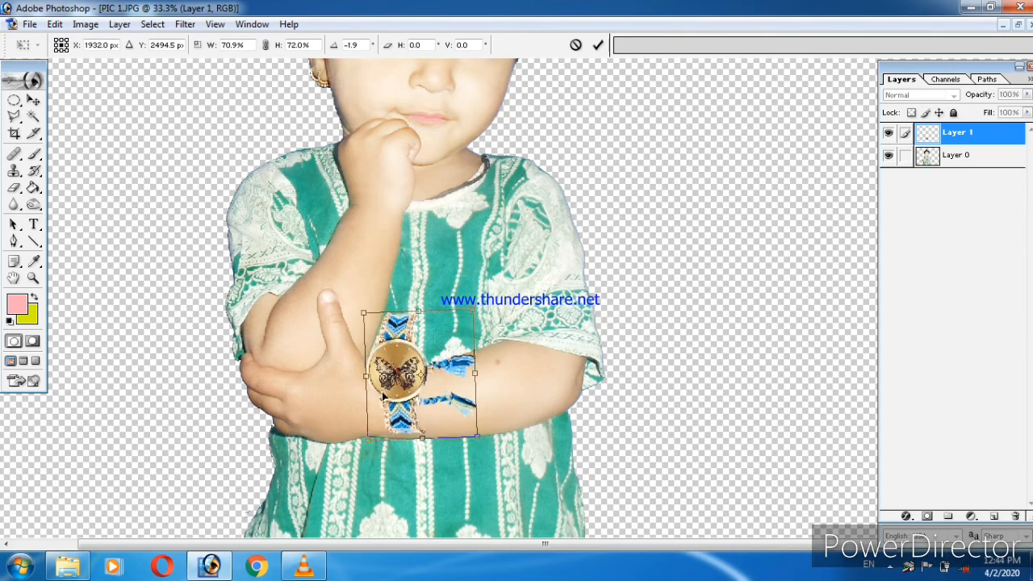
pyautogui.moveTo(396, 378); pyautogui.dragTo(446, 206)
# Fit the watch between the wrist's edges by scaling it to 55.6% width and 43.1% height, and apply the transform
pyautogui.hotkey('ctrl', '+')
pyautogui.hotkey('ctrl', '+')
pyautogui.hotkey('ctrl', '+')
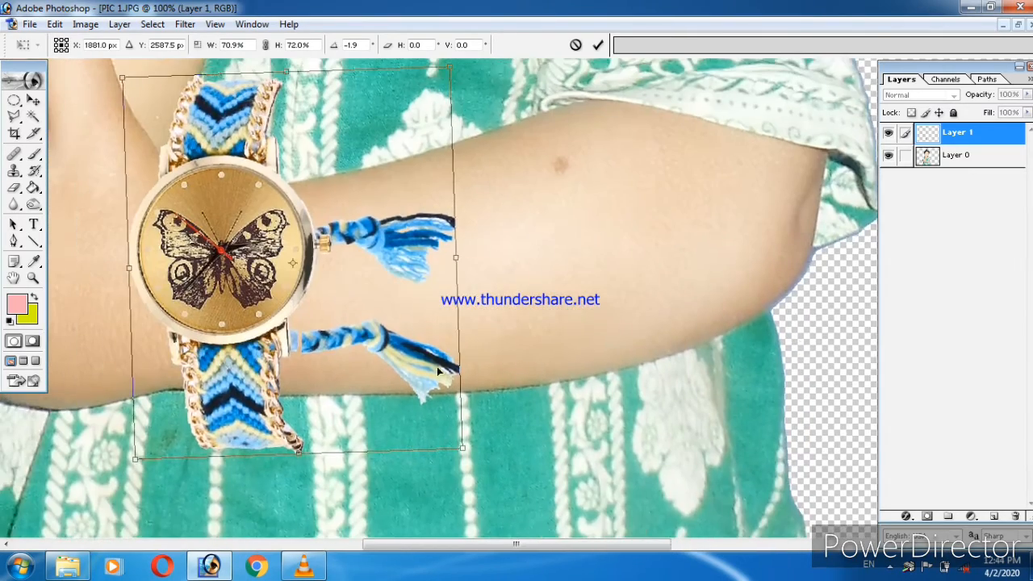
pyautogui.moveTo(460, 448); pyautogui.dragTo(388, 338)
pyautogui.moveTo(166, 201); pyautogui.dragTo(216, 298)
pyautogui.moveTo(309, 440); pyautogui.dragTo(315, 401)
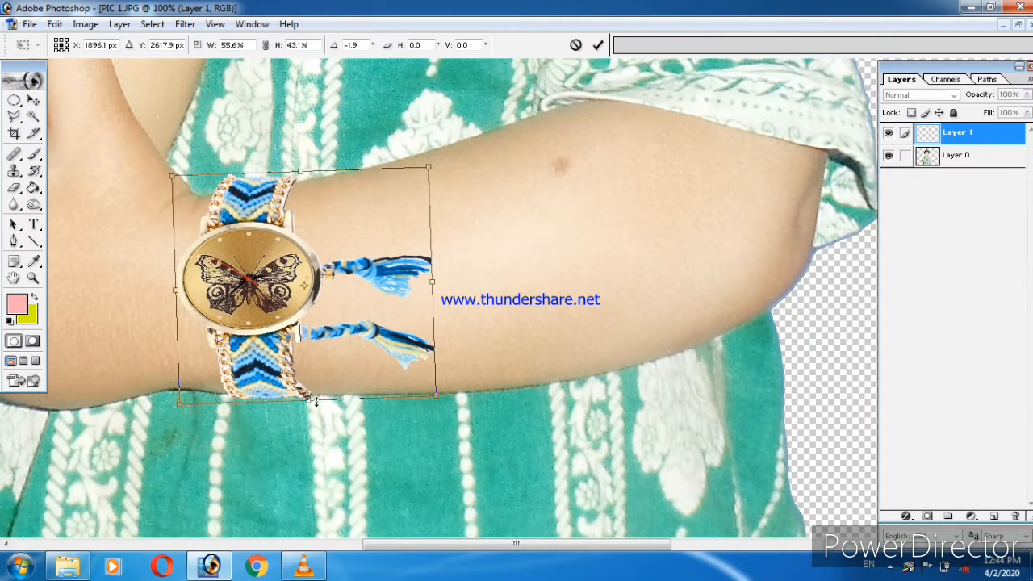
pyautogui.press('Return')
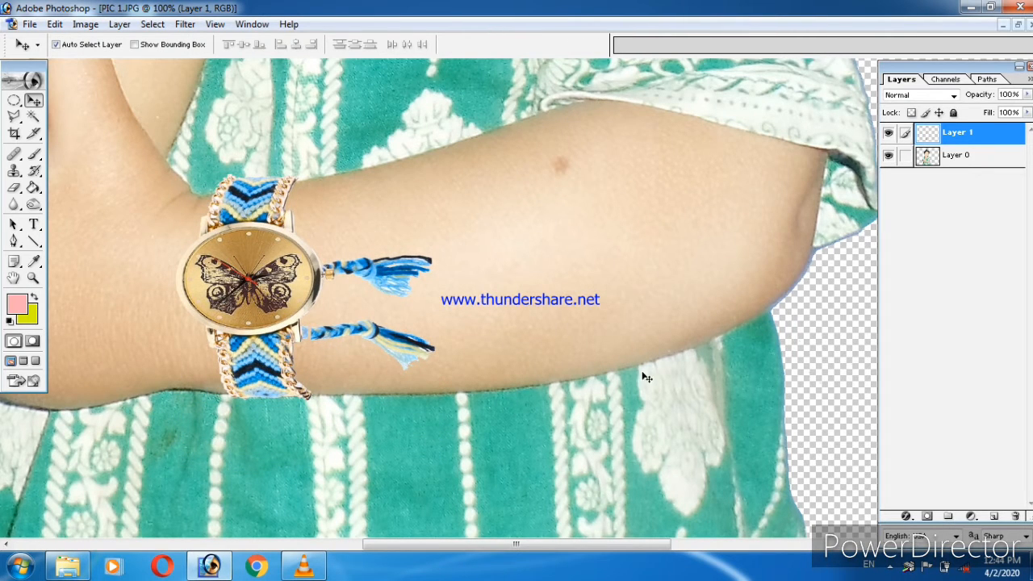
# Examine how the watch case and strap fit against the wrist, close up and from farther away
pyautogui.press('F5')
pyautogui.click(820, 168)
pyautogui.hotkey('ctrl', '+')
pyautogui.hotkey('ctrl', '+')
pyautogui.moveTo(247, 230); pyautogui.dragTo(634, 323)
pyautogui.moveTo(279, 189); pyautogui.dragTo(363, 333)
pyautogui.hotkey('ctrl', '-')
pyautogui.hotkey('ctrl', '-')
pyautogui.hotkey('ctrl', '-')
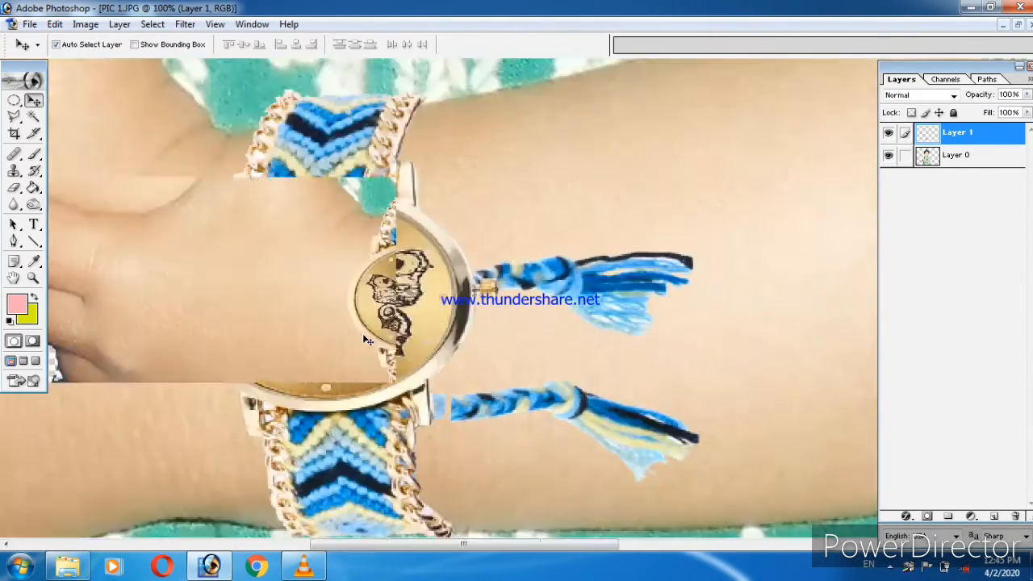
pyautogui.hotkey('ctrl', '-')
pyautogui.scroll(3, 362, 333)
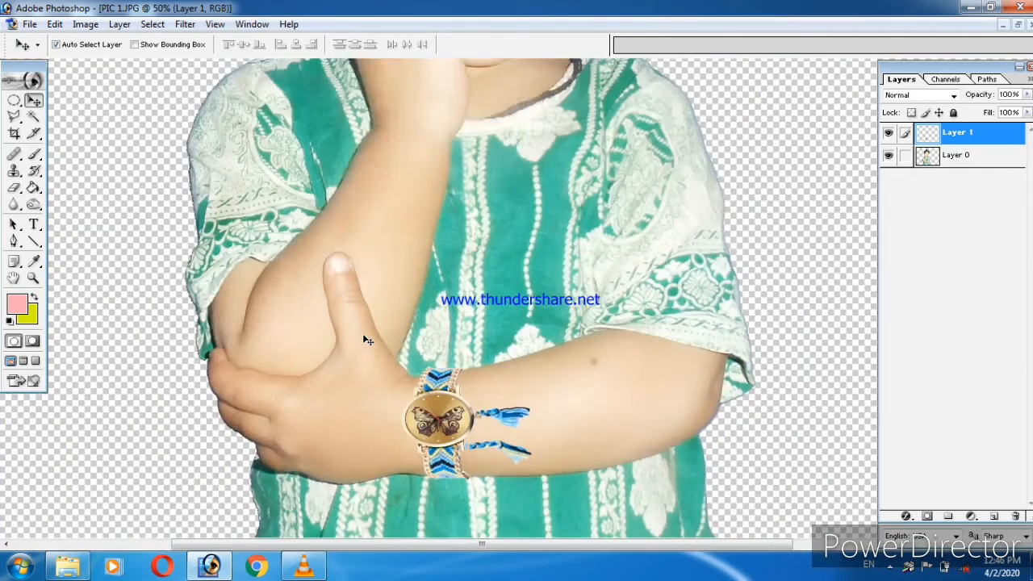
pyautogui.hotkey('ctrl', '+')
pyautogui.hotkey('ctrl', '+')
pyautogui.moveTo(344, 196); pyautogui.dragTo(718, 261)
pyautogui.hotkey('ctrl', '+')
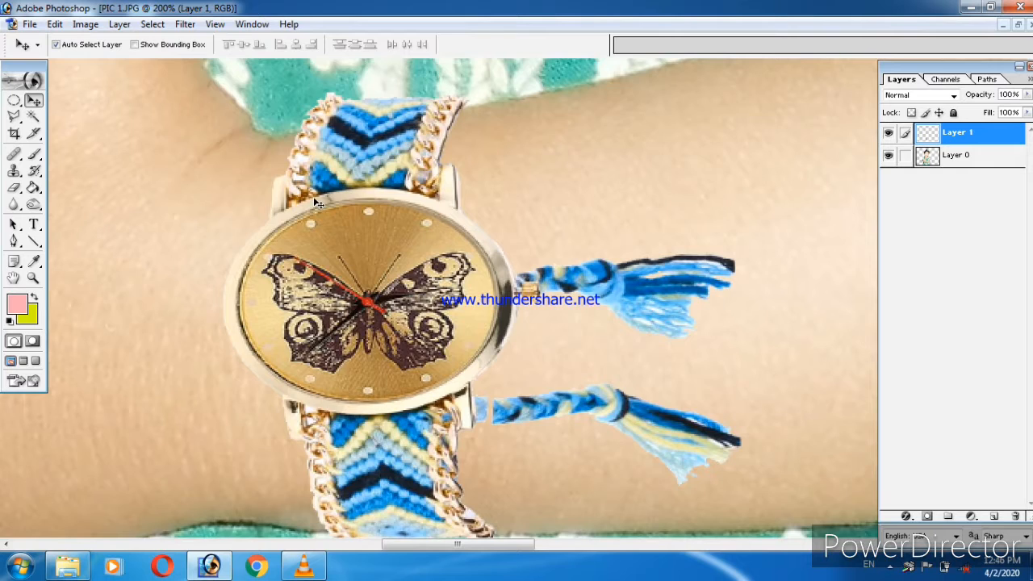
# Reduce the watch's height to 98.7% and nudge the watch so its strap lines up with the wrist's edges
pyautogui.hotkey('ctrl', '-')
pyautogui.hotkey('ctrl', 't')
pyautogui.moveTo(506, 425); pyautogui.dragTo(507, 415)
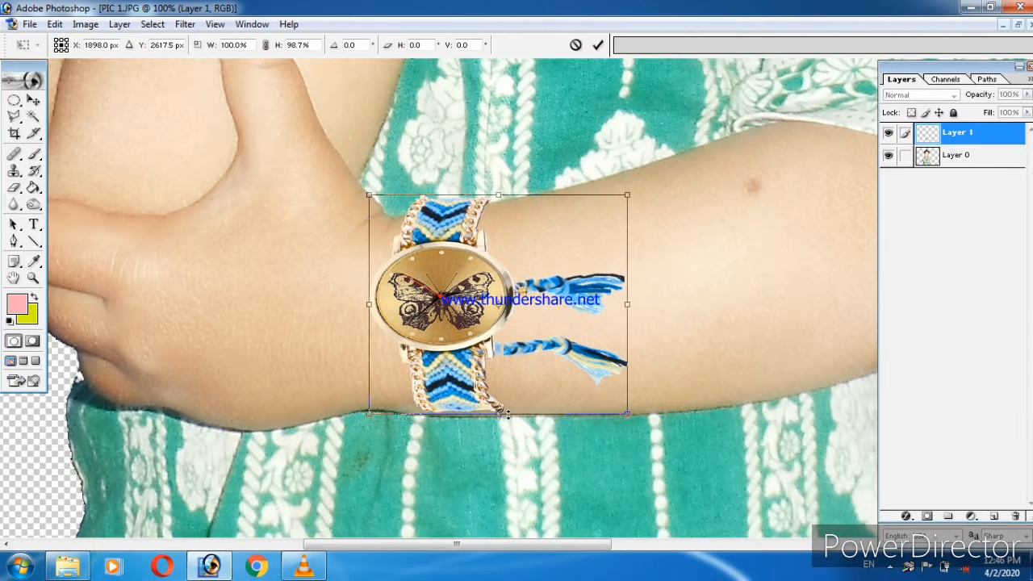
pyautogui.press('Return')
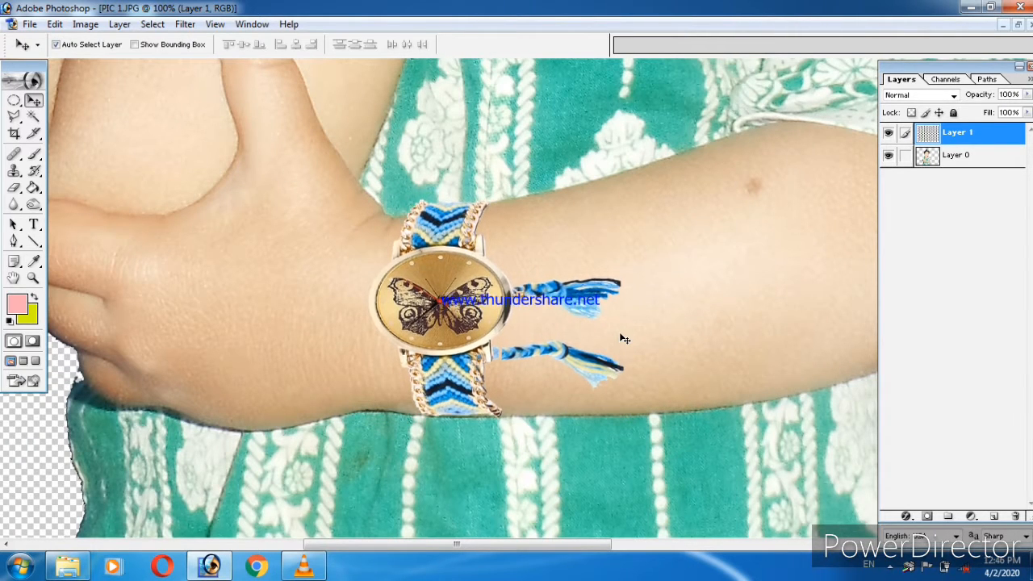
pyautogui.press('Up')
pyautogui.press('Up')
pyautogui.press('Up')
pyautogui.press('Up')
pyautogui.press('Up')
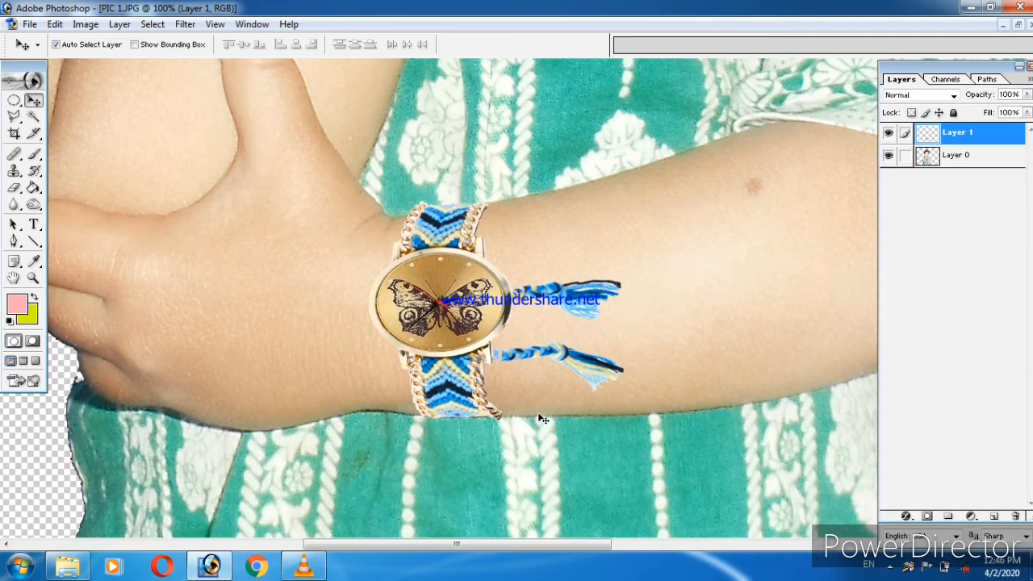
pyautogui.hotkey('ctrl', 't')
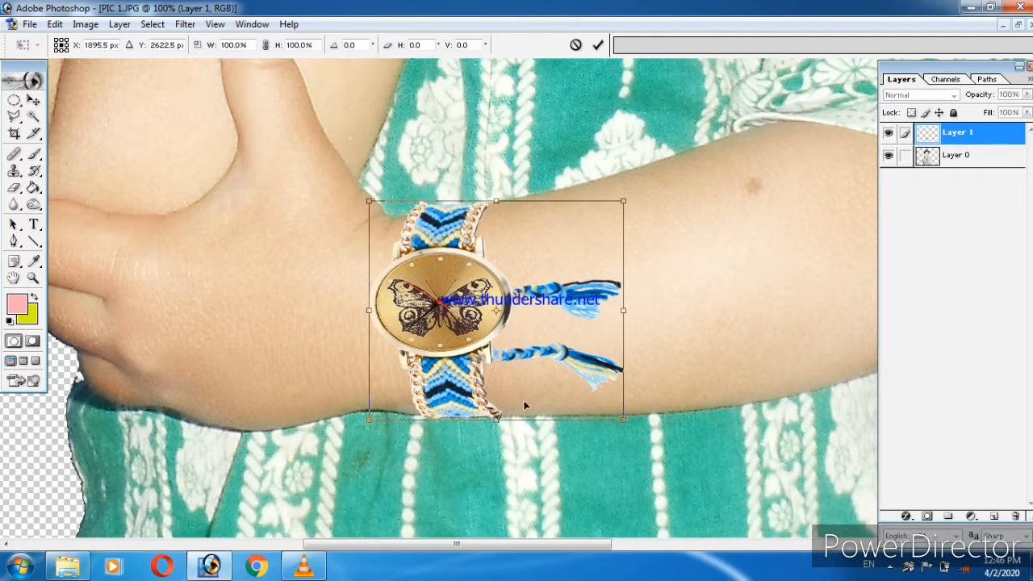
pyautogui.press('Return')
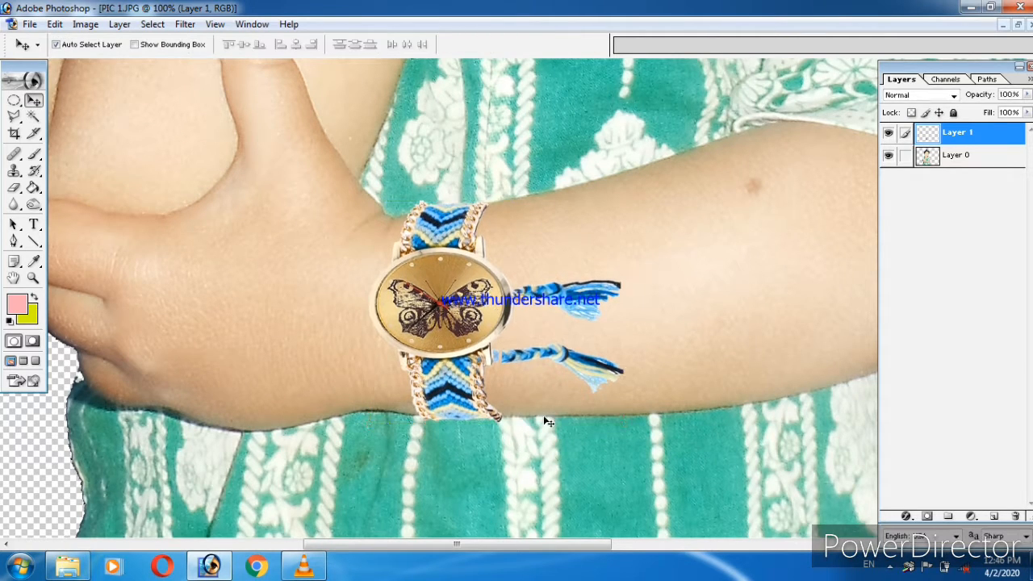
# Review the fitted watch on the arm in the overall portrait and up close
pyautogui.hotkey('ctrl', '-')
pyautogui.hotkey('ctrl', '-')
pyautogui.hotkey('ctrl', '-')
pyautogui.hotkey('ctrl', '-')
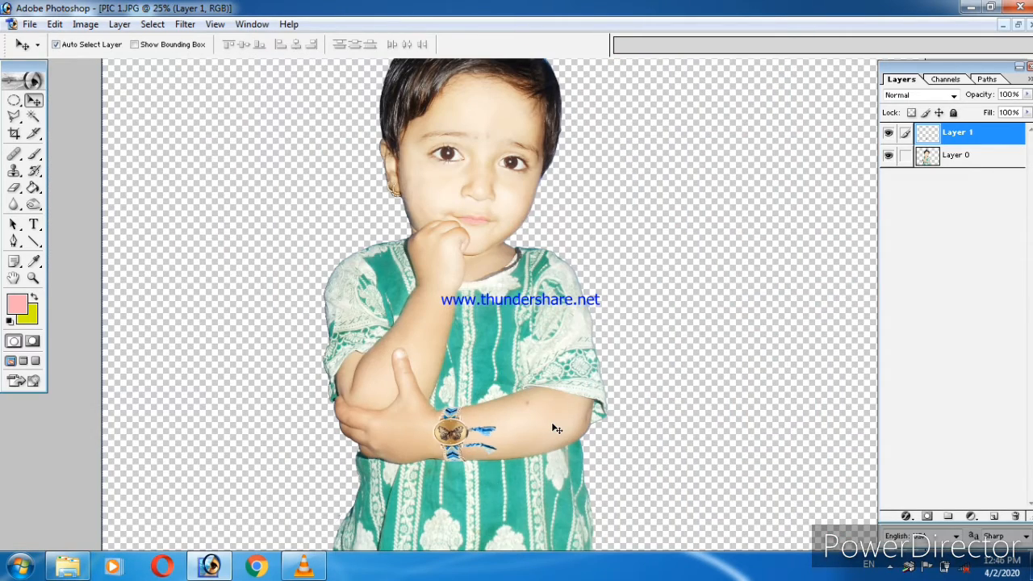
pyautogui.hotkey('ctrl', '+')
pyautogui.hotkey('ctrl', '+')
pyautogui.hotkey('ctrl', '+')
pyautogui.hotkey('ctrl', '+')
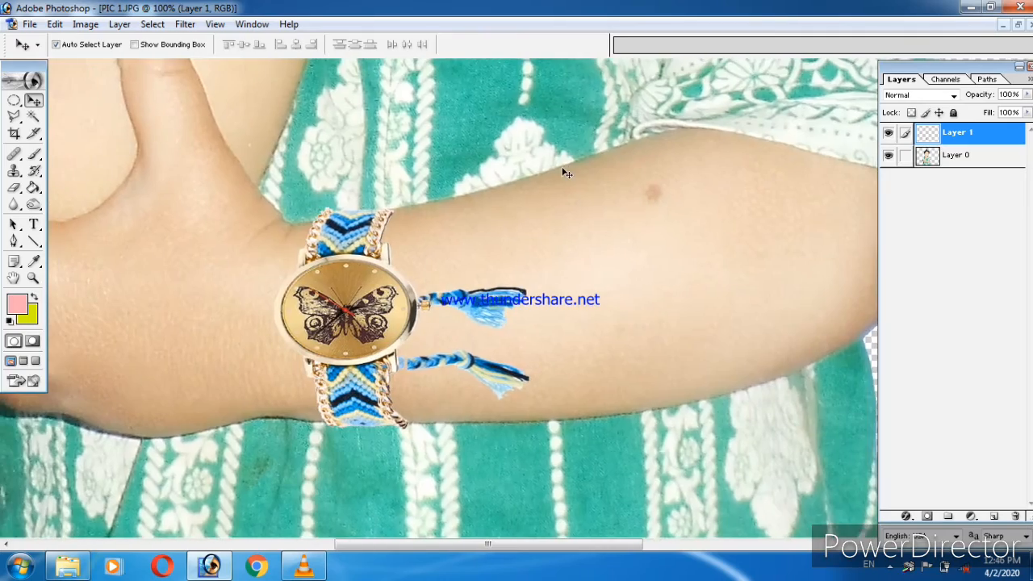
pyautogui.hotkey('ctrl', '+')
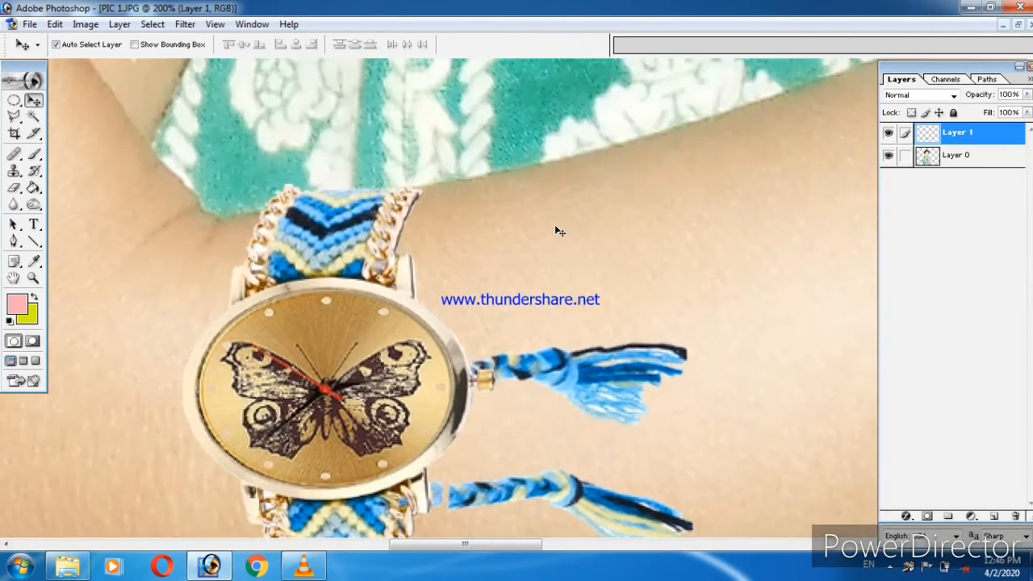
pyautogui.hotkey('ctrl', '-')
pyautogui.hotkey('ctrl', '-')
pyautogui.hotkey('ctrl', '-')
pyautogui.hotkey('ctrl', '-')
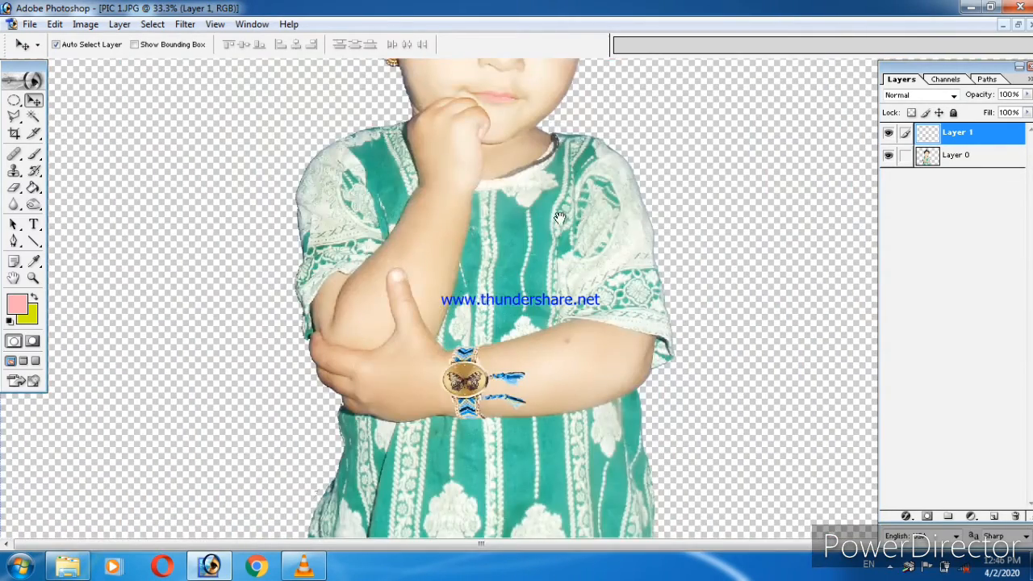
# Open the bracelet file from the pic editor folder and place the bracelet as a layer in the portrait document
pyautogui.moveTo(560, 218); pyautogui.dragTo(510, 462)
pyautogui.hotkey('ctrl', '-')
pyautogui.hotkey('ctrl', '+')
pyautogui.click(59, 572)
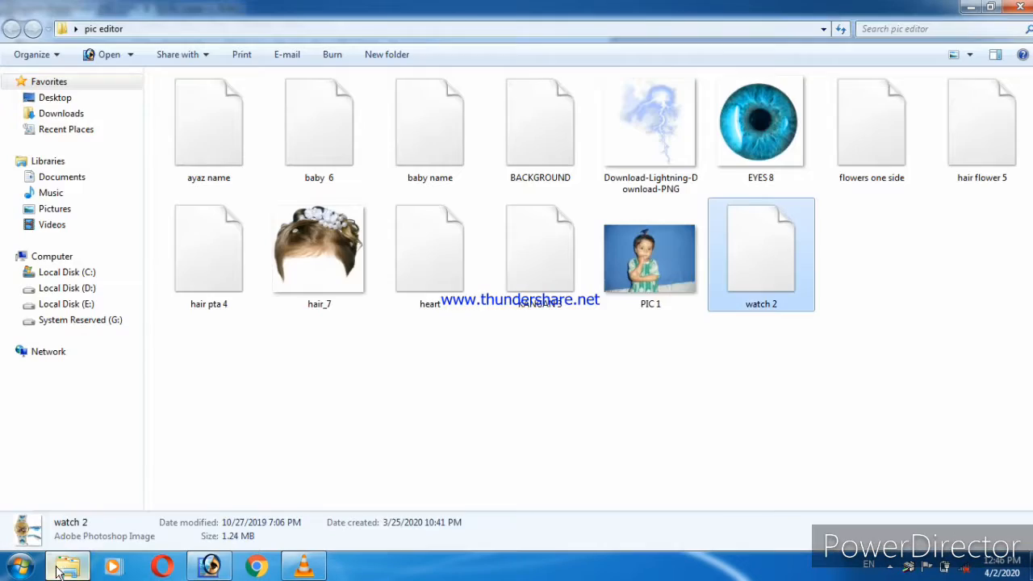
pyautogui.doubleClick(549, 272)
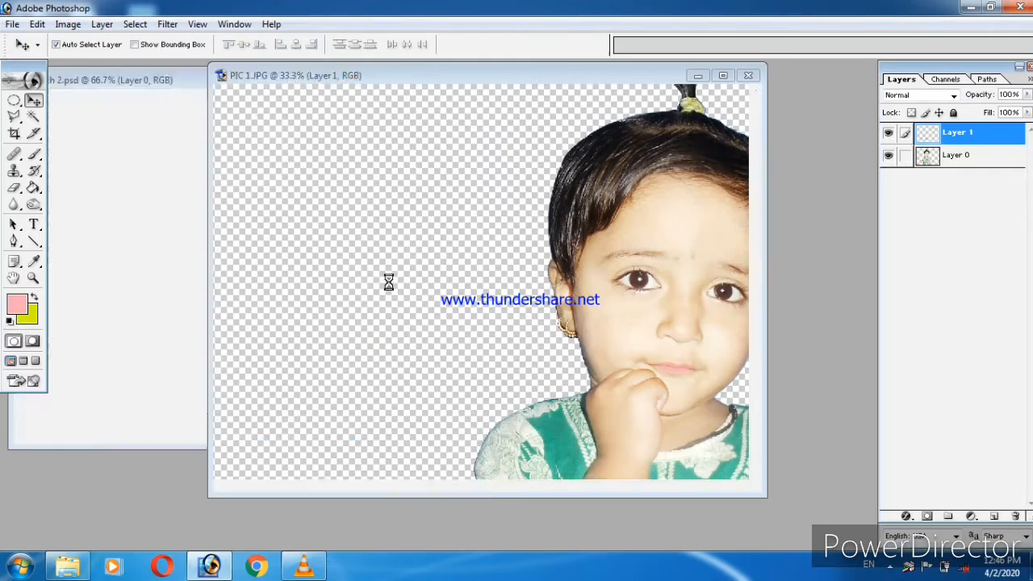
pyautogui.moveTo(141, 244); pyautogui.dragTo(531, 269)
pyautogui.click(723, 75)
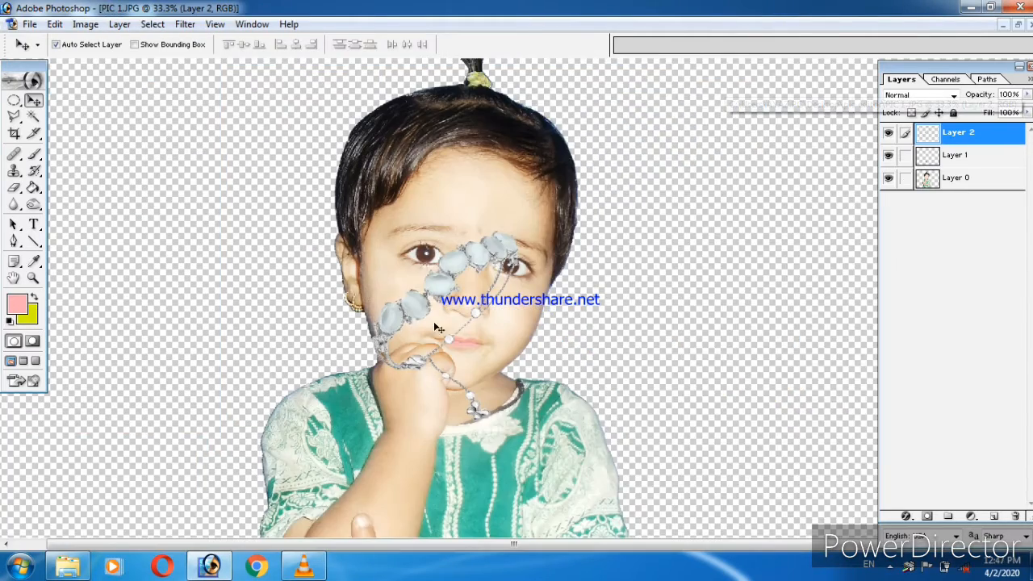
# Move the bracelet off the face and over the wrist of the raised arm
pyautogui.moveTo(434, 322); pyautogui.dragTo(638, 239)
pyautogui.hotkey('ctrl', '+')
pyautogui.hotkey('ctrl', '+')
pyautogui.hotkey('ctrl', '+')
pyautogui.moveTo(564, 415); pyautogui.dragTo(602, 262)
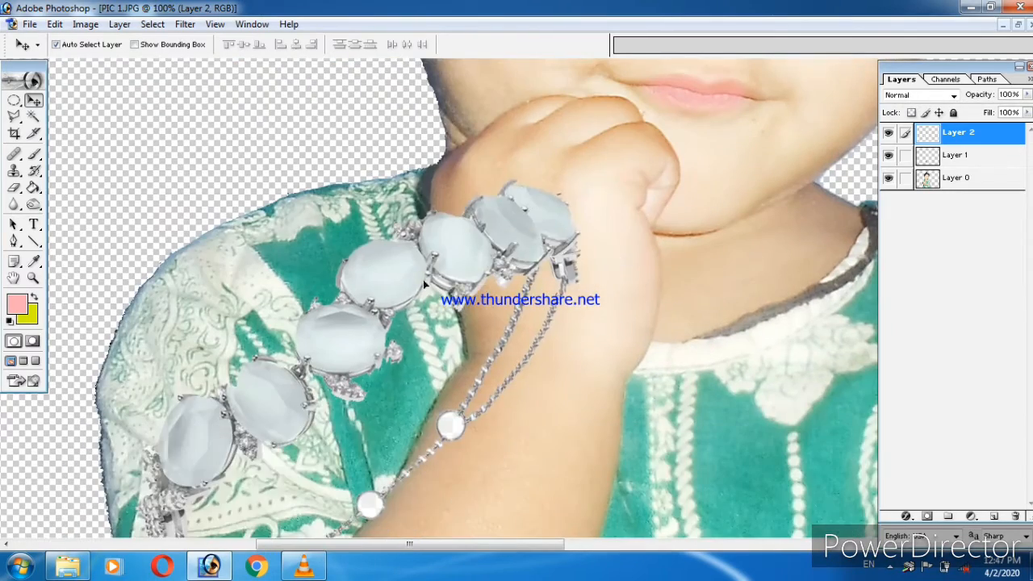
pyautogui.moveTo(403, 280); pyautogui.dragTo(468, 288)
# Rotate the bracelet to 58.5°, scale it to 44.7% width and 39.8% height, and position it across the raised arm's wrist
pyautogui.hotkey('ctrl', 't')
pyautogui.moveTo(673, 170); pyautogui.dragTo(766, 481)
pyautogui.moveTo(62, 394); pyautogui.dragTo(361, 402)
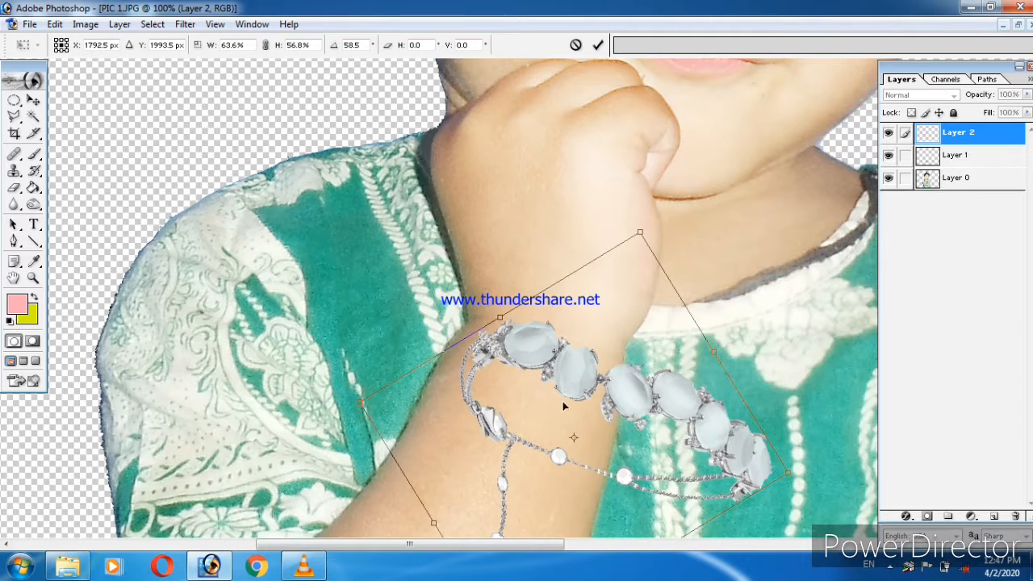
pyautogui.moveTo(564, 404); pyautogui.dragTo(465, 363)
pyautogui.moveTo(250, 392); pyautogui.dragTo(377, 414)
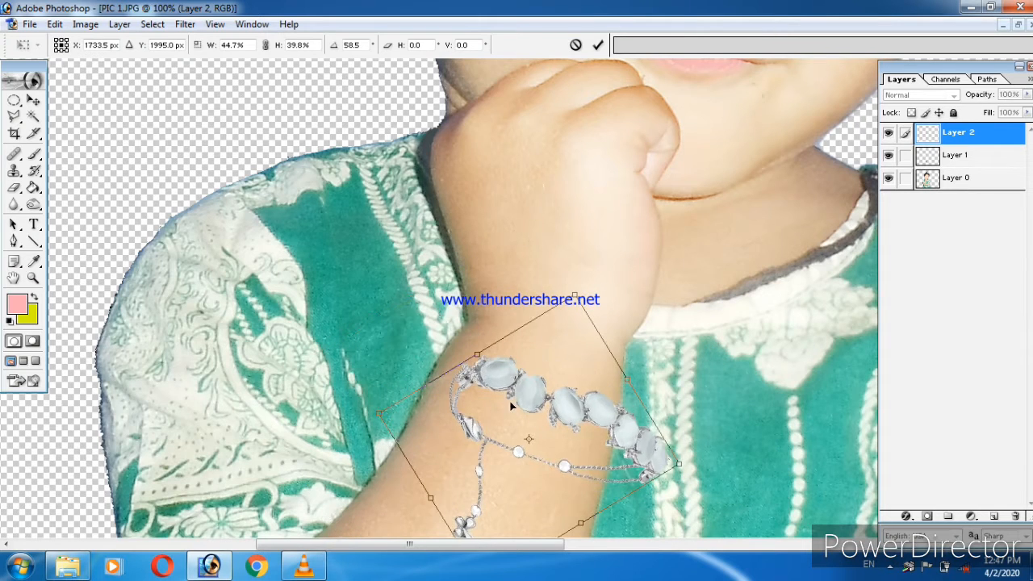
pyautogui.moveTo(518, 397)
pyautogui.mouseDown()
pyautogui.moveTo(472, 380)
pyautogui.moveTo(481, 380)
pyautogui.moveTo(482, 279)
pyautogui.mouseUp()
pyautogui.press('Return')
# Erase the dangling chains and charm below the bracelet's stones and nudge the bracelet slightly right and down on the wrist
pyautogui.press('e')
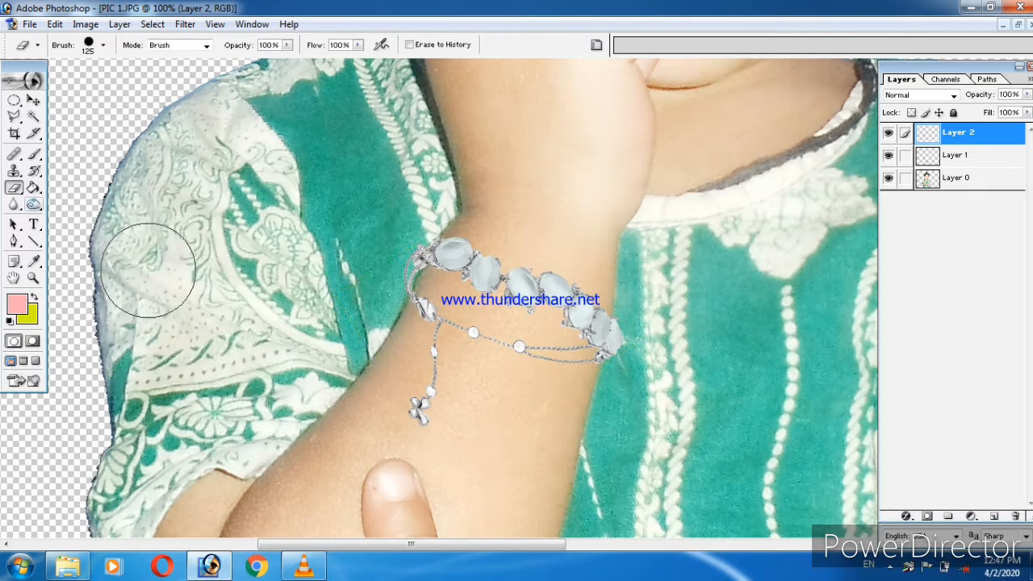
pyautogui.moveTo(420, 388)
pyautogui.mouseDown()
pyautogui.moveTo(438, 346)
pyautogui.moveTo(557, 379)
pyautogui.mouseUp()
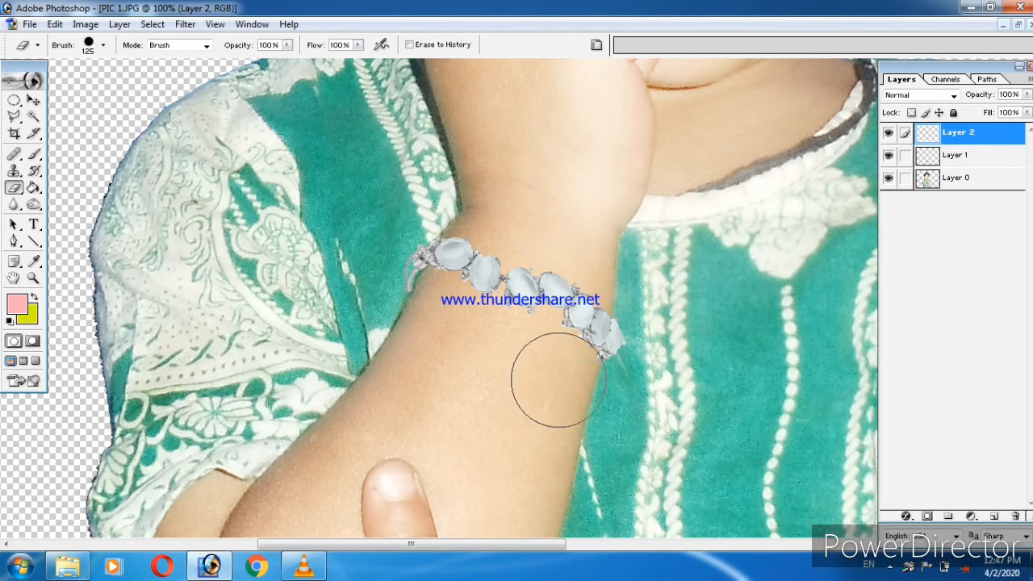
pyautogui.click(33, 100)
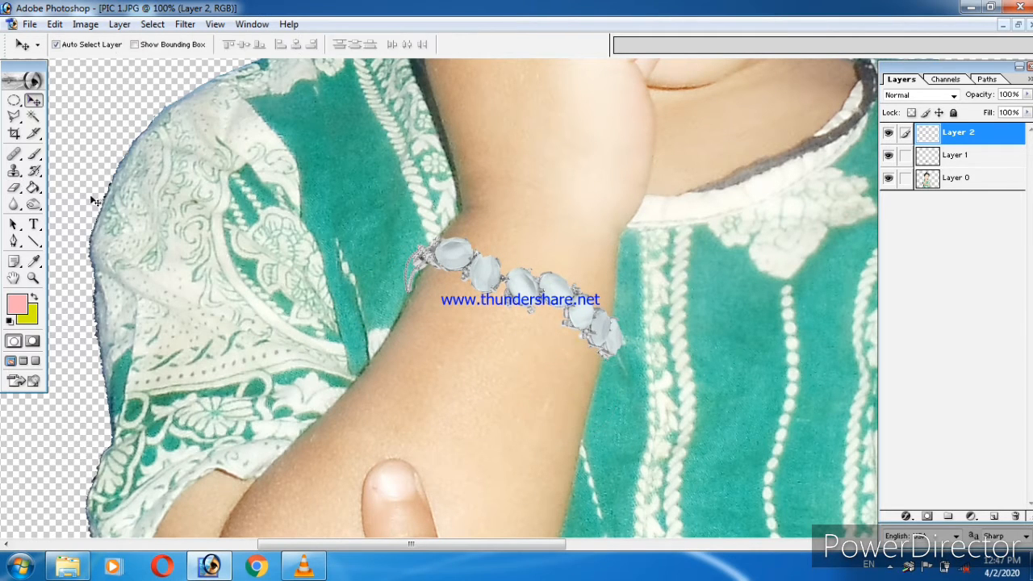
pyautogui.press('Right')
pyautogui.press('Right')
pyautogui.press('Right')
pyautogui.press('Right')
pyautogui.press('Right')
pyautogui.press('Down')
pyautogui.press('Down')
pyautogui.press('Down')
pyautogui.press('Down')
pyautogui.press('Down')
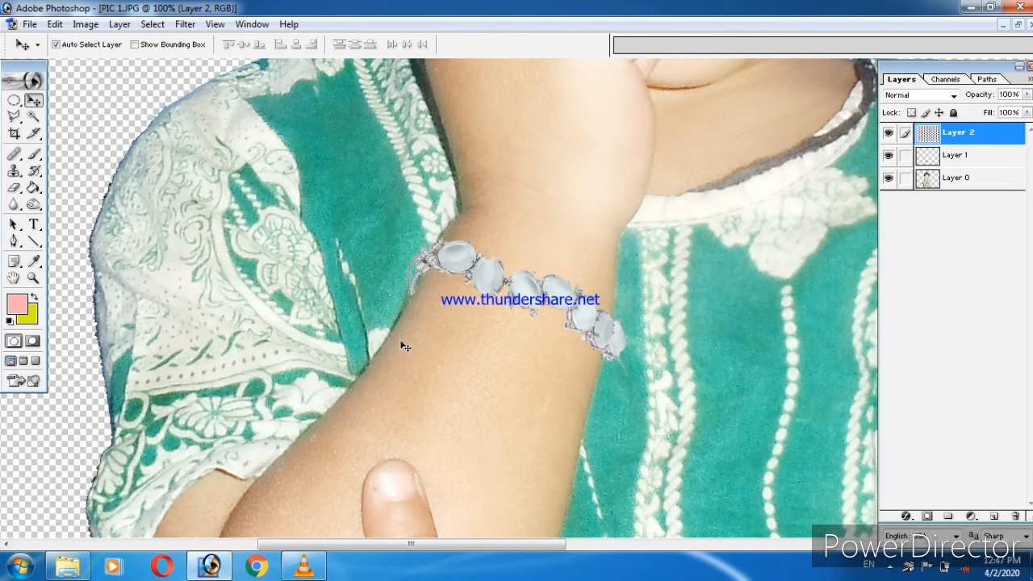
# Narrow the bracelet slightly with Free Transform and nudge it left so its stones end closer to the wrist's edge
pyautogui.hotkey('ctrl', '-')
pyautogui.hotkey('ctrl', '-')
pyautogui.hotkey('ctrl', '-')
pyautogui.hotkey('ctrl', '-')
pyautogui.hotkey('ctrl', '-')
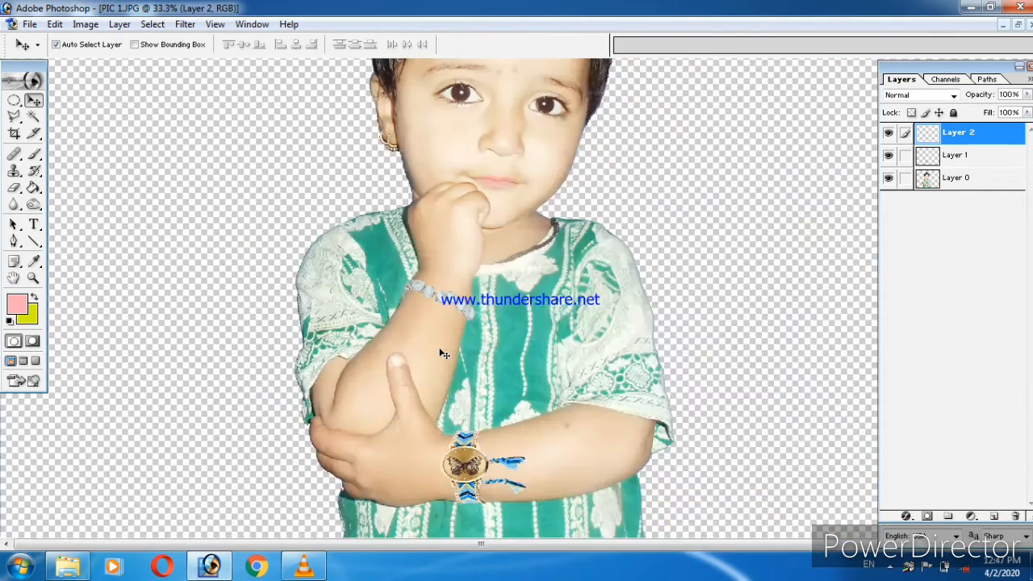
pyautogui.hotkey('ctrl', '+')
pyautogui.hotkey('ctrl', '+')
pyautogui.hotkey('ctrl', '+')
pyautogui.hotkey('ctrl', '+')
pyautogui.moveTo(456, 348); pyautogui.dragTo(767, 188)
pyautogui.hotkey('ctrl', '+')
pyautogui.hotkey('ctrl', '+')
pyautogui.hotkey('ctrl', 't')
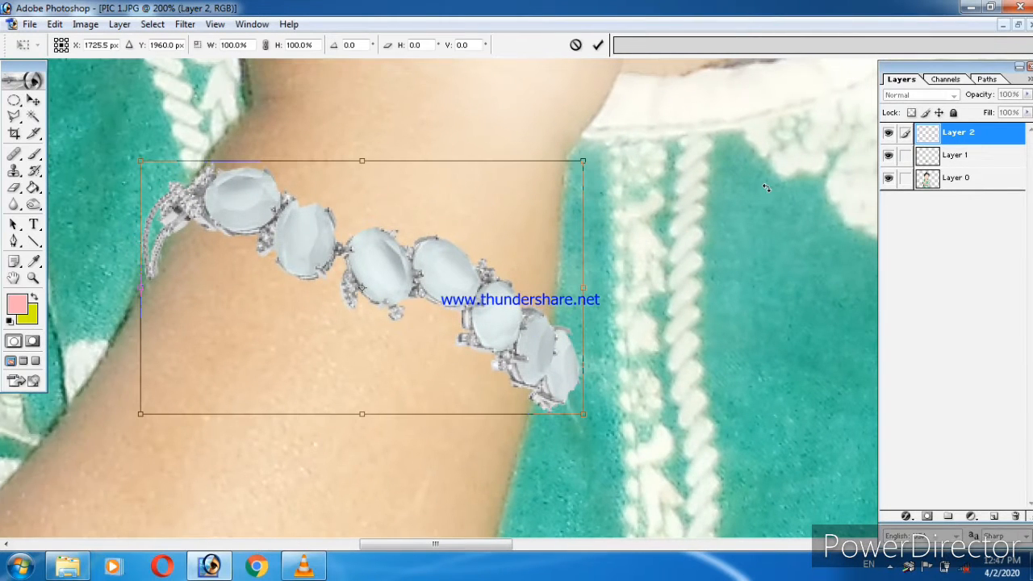
pyautogui.press('Return')
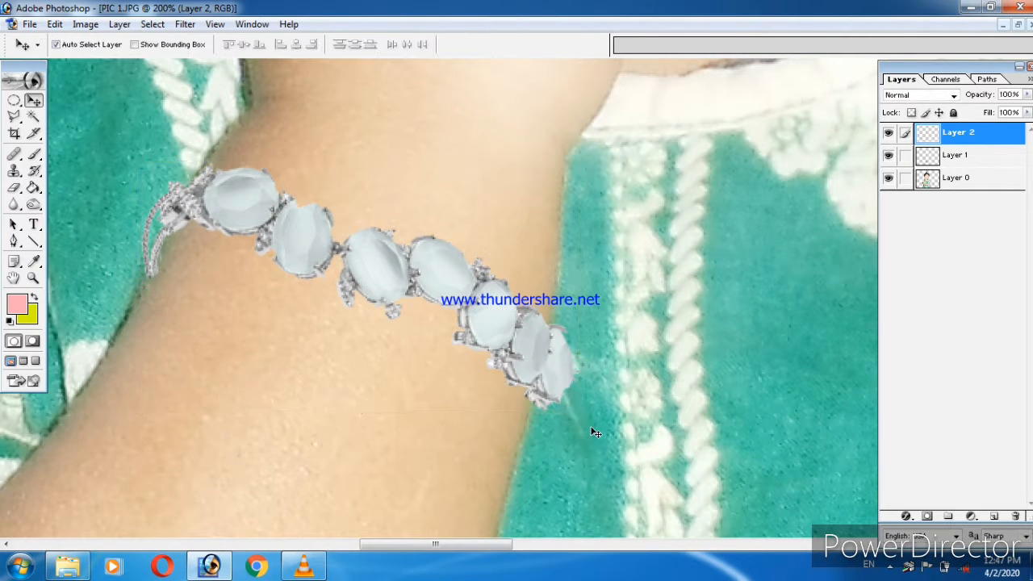
# Open the Brightness/Contrast adjustment for the bracelet layer
pyautogui.click(54, 23)
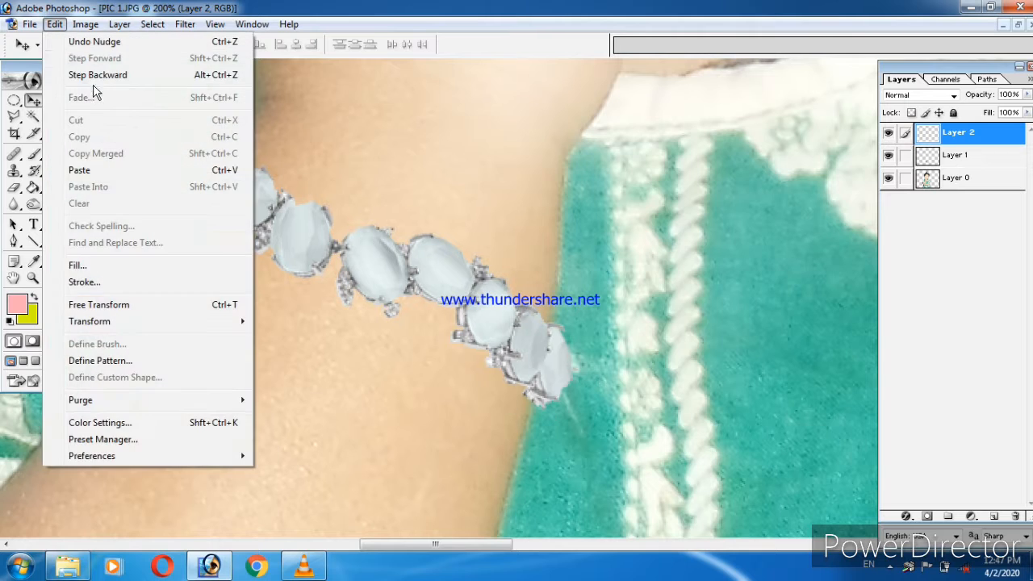
pyautogui.moveTo(85, 23)
pyautogui.moveTo(120, 64)
pyautogui.click(248, 167)
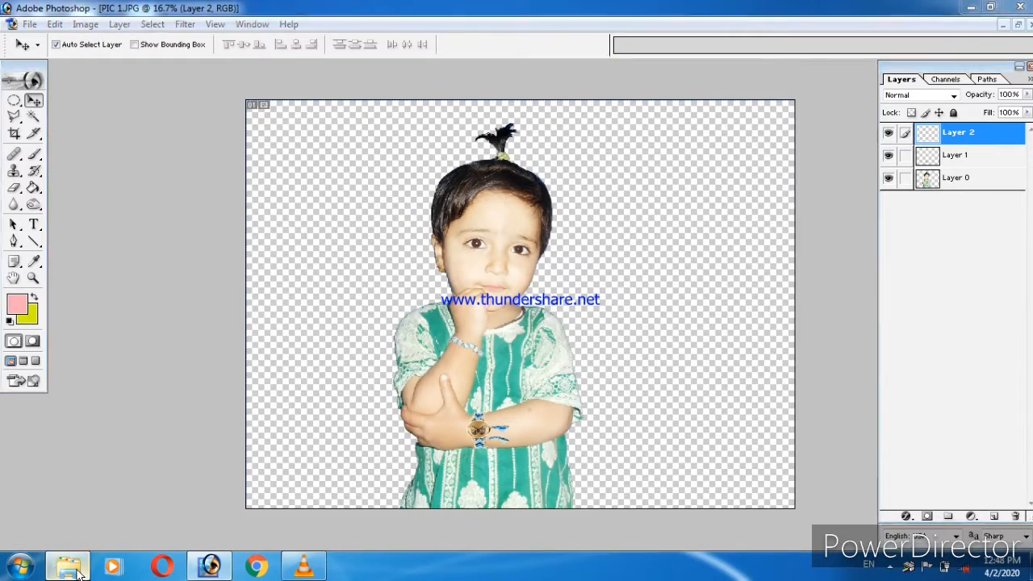
# Open the hair accessory PSD from the folder and place its coral flower garland as a layer in the maximized portrait document
pyautogui.hotkey('alt', 'Tab')
pyautogui.doubleClick(204, 274)
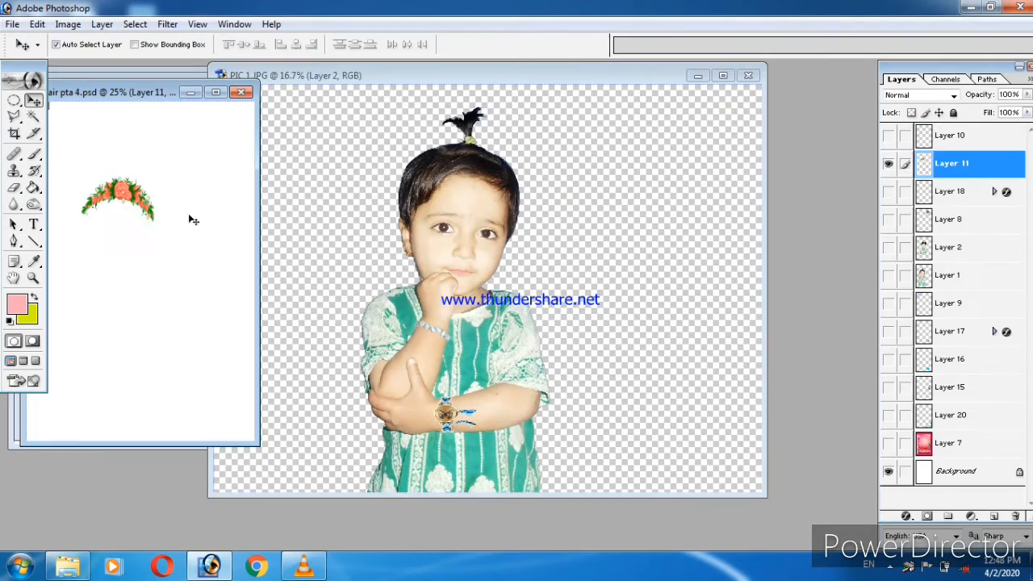
pyautogui.moveTo(136, 201); pyautogui.dragTo(449, 200)
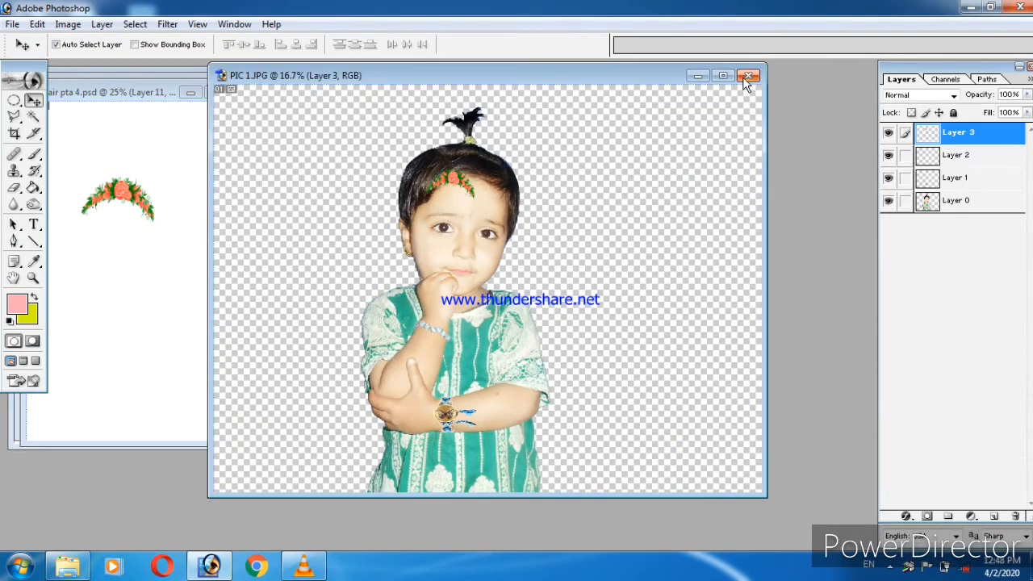
pyautogui.click(723, 75)
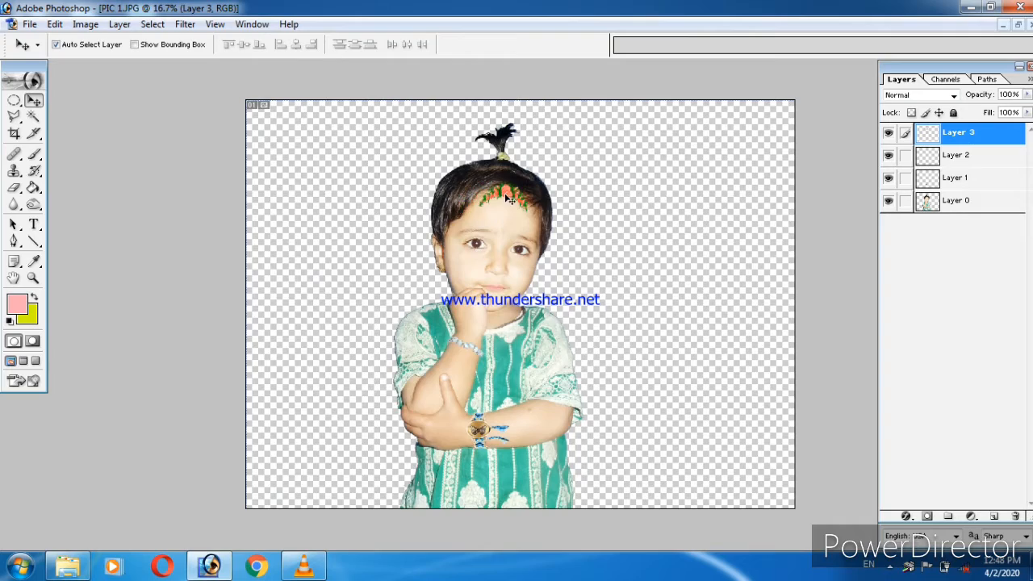
# Move the coral flower garland onto the child's hairline above the forehead
pyautogui.hotkey('ctrl', '+')
pyautogui.hotkey('ctrl', '+')
pyautogui.hotkey('ctrl', '+')
pyautogui.moveTo(507, 198); pyautogui.dragTo(456, 508)
pyautogui.moveTo(431, 282); pyautogui.dragTo(379, 271)
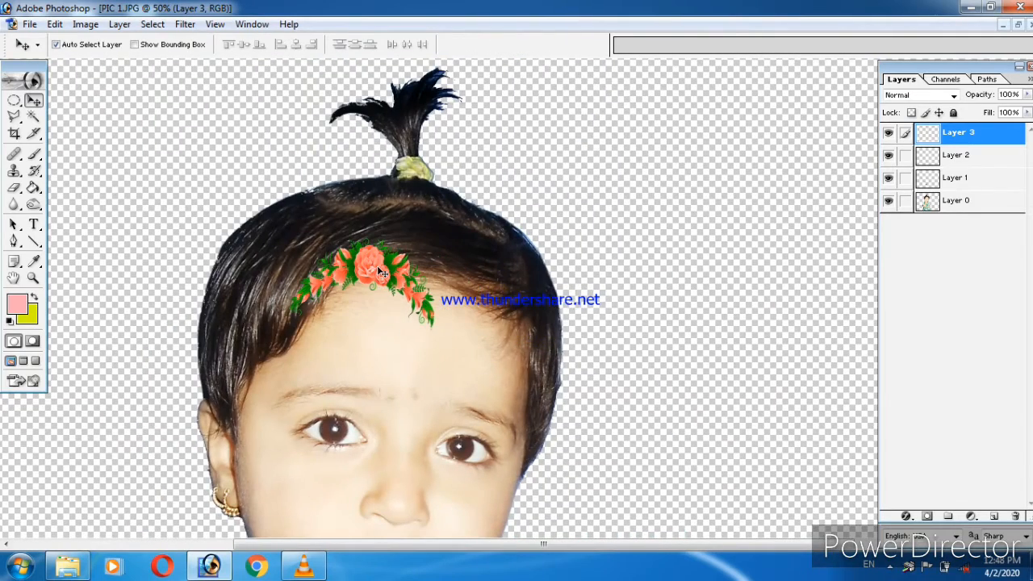
# Enlarge the garland to about 210.7% width and 213.8% height, rotate it about 2.9°, and fit it across the hair
pyautogui.hotkey('ctrl', 't')
pyautogui.moveTo(434, 349); pyautogui.dragTo(605, 481)
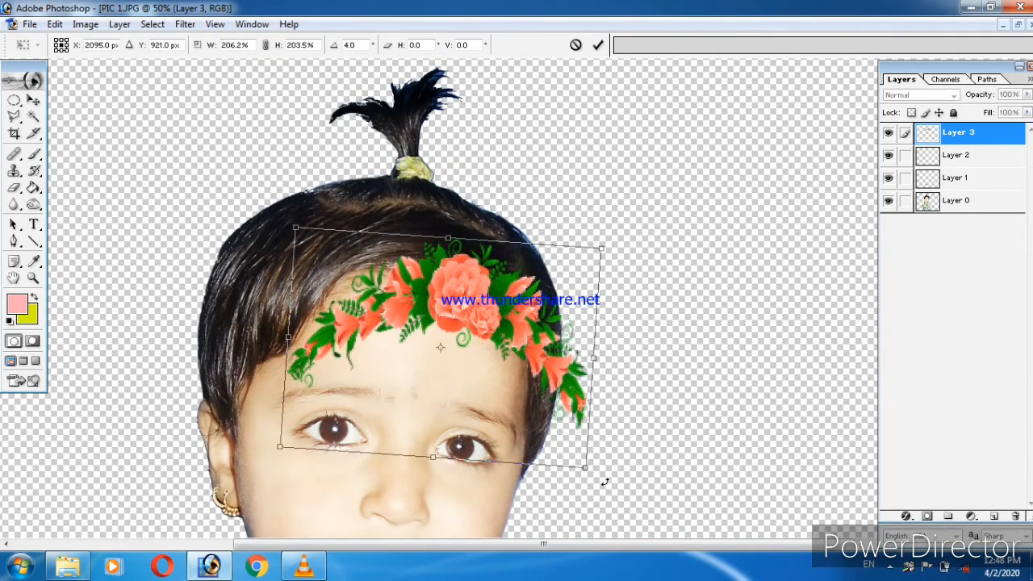
pyautogui.moveTo(478, 315); pyautogui.dragTo(442, 253)
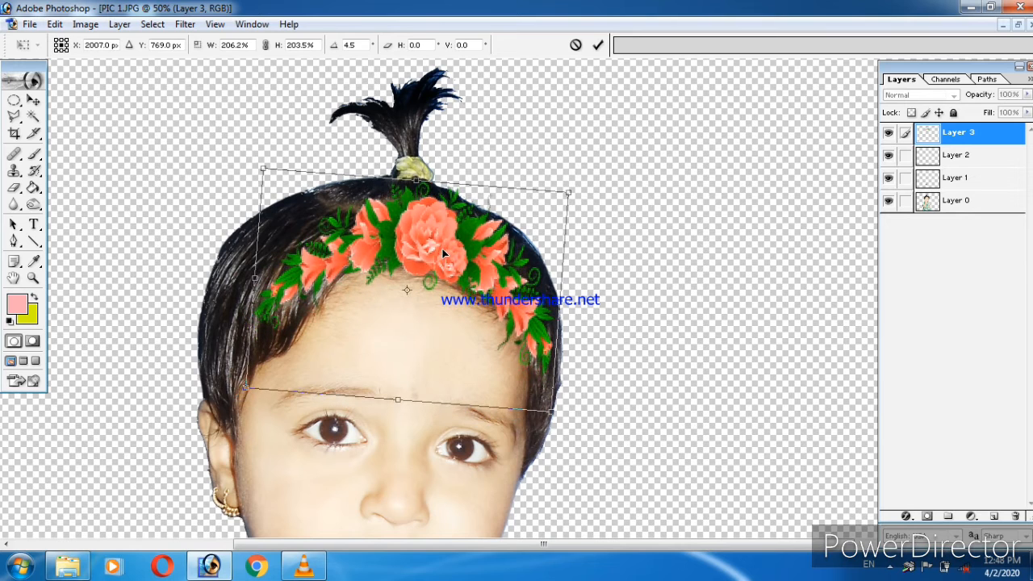
pyautogui.moveTo(244, 384); pyautogui.dragTo(212, 424)
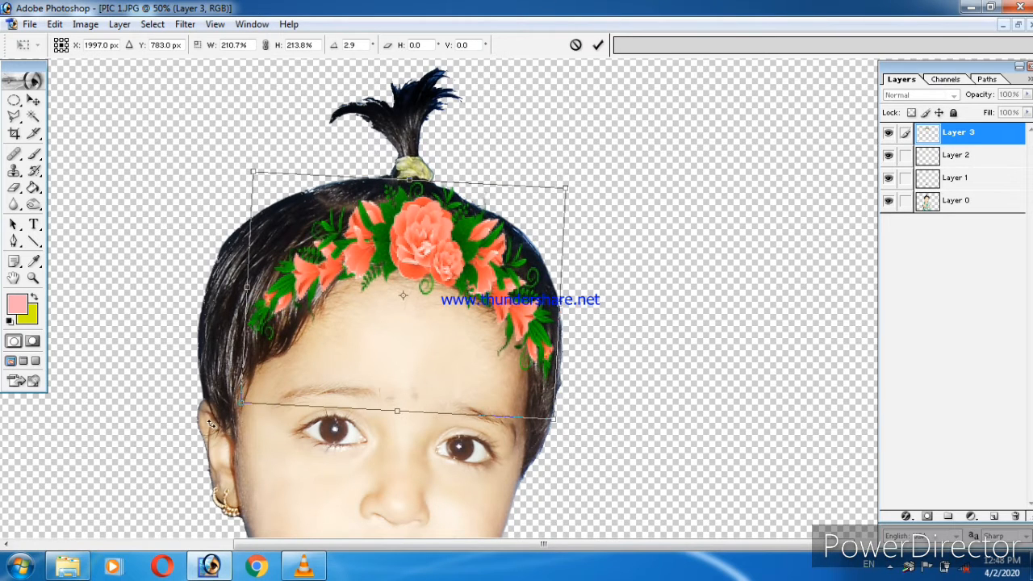
pyautogui.moveTo(236, 303); pyautogui.dragTo(233, 300)
pyautogui.press('Return')
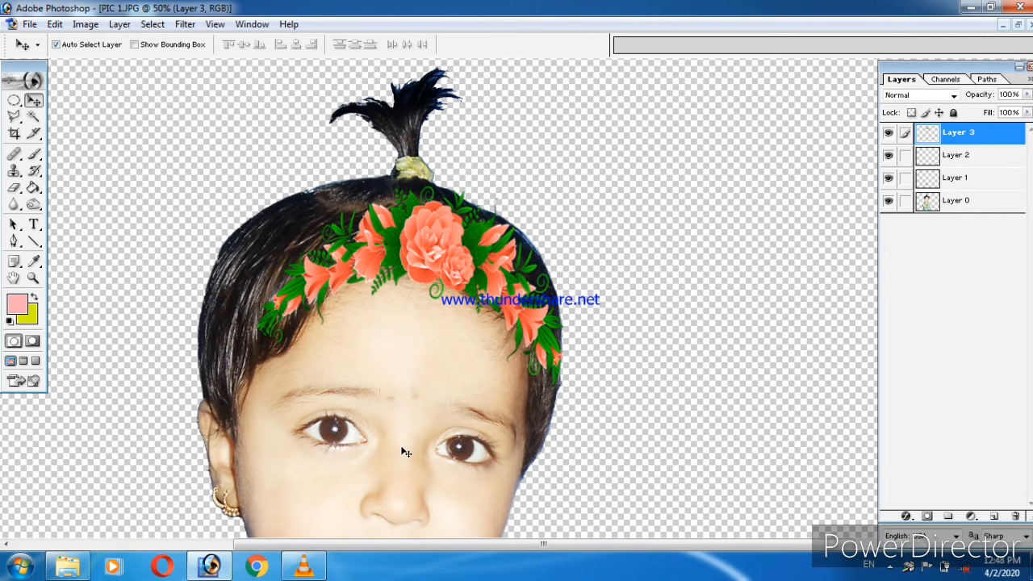
# Stretch the garland slightly wider toward the hair on the earring side
pyautogui.hotkey('ctrl', 't')
pyautogui.moveTo(254, 308); pyautogui.dragTo(241, 310)
pyautogui.press('Return')
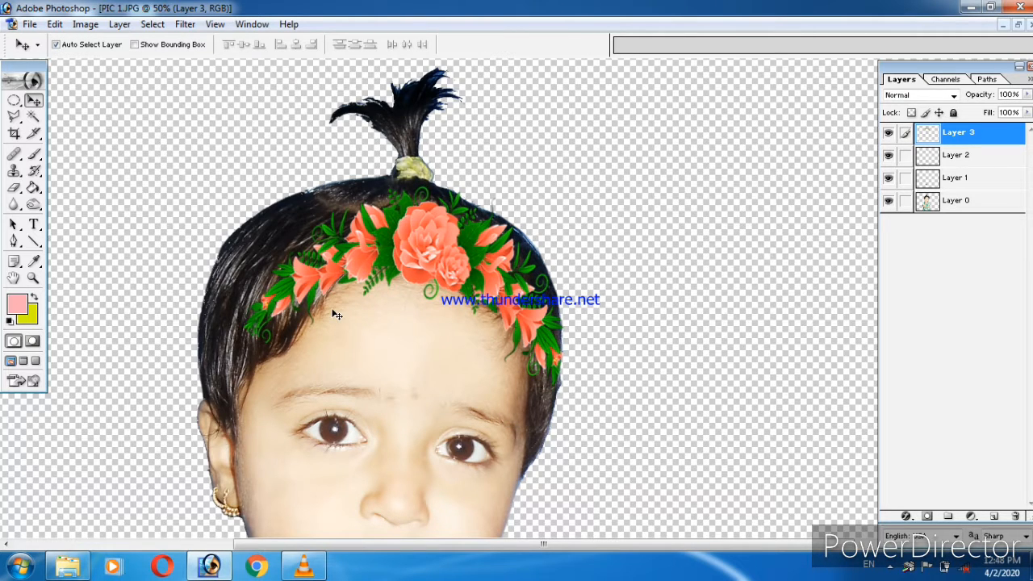
# Review the garland's fit on the hair in the overall portrait and up close
pyautogui.hotkey('ctrl', '-')
pyautogui.hotkey('ctrl', '-')
pyautogui.hotkey('ctrl', '-')
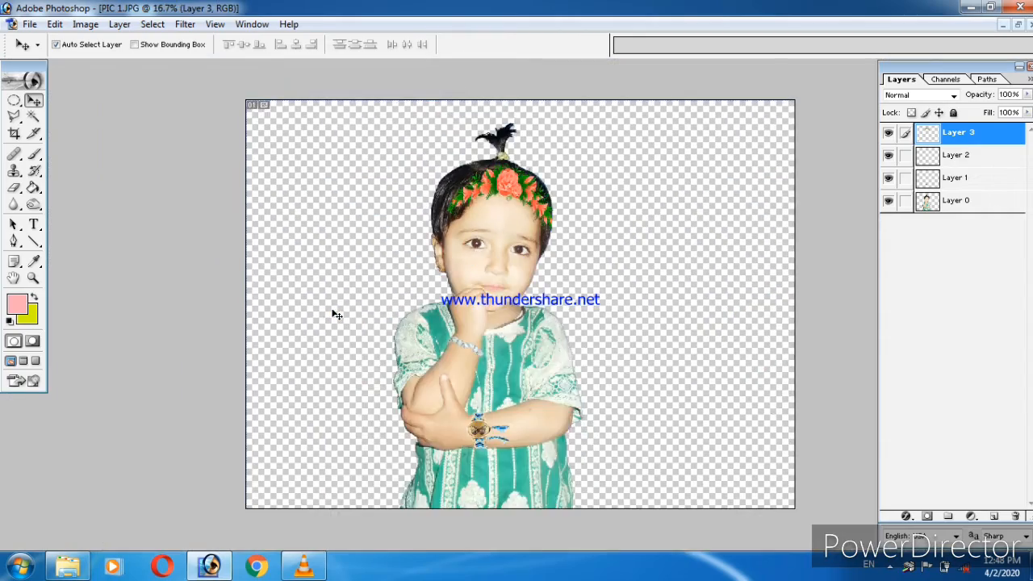
pyautogui.hotkey('ctrl', '+')
pyautogui.hotkey('ctrl', '+')
pyautogui.moveTo(576, 214); pyautogui.dragTo(516, 381)
pyautogui.hotkey('ctrl', '+')
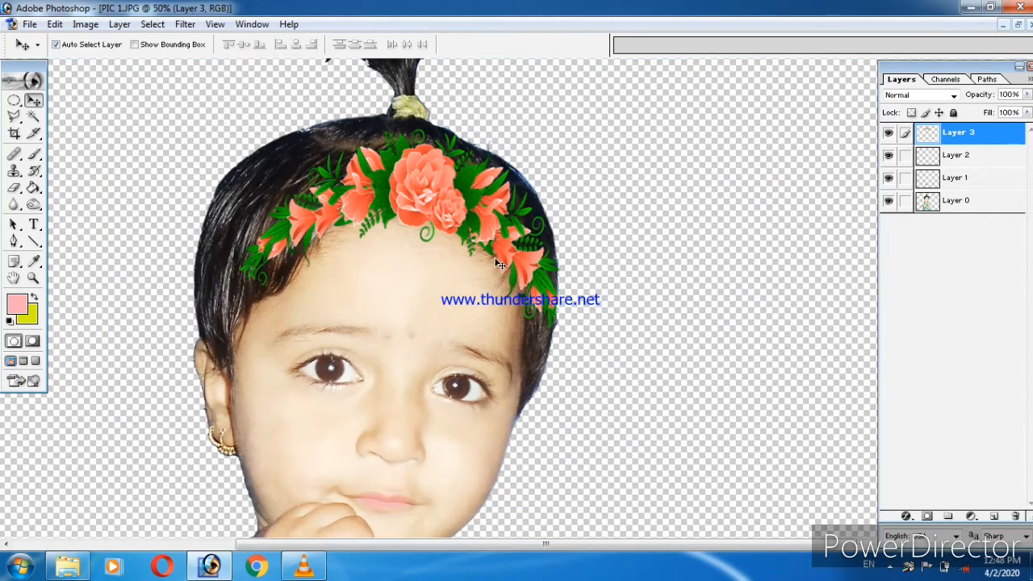
pyautogui.hotkey('ctrl', '-')
pyautogui.hotkey('ctrl', '-')
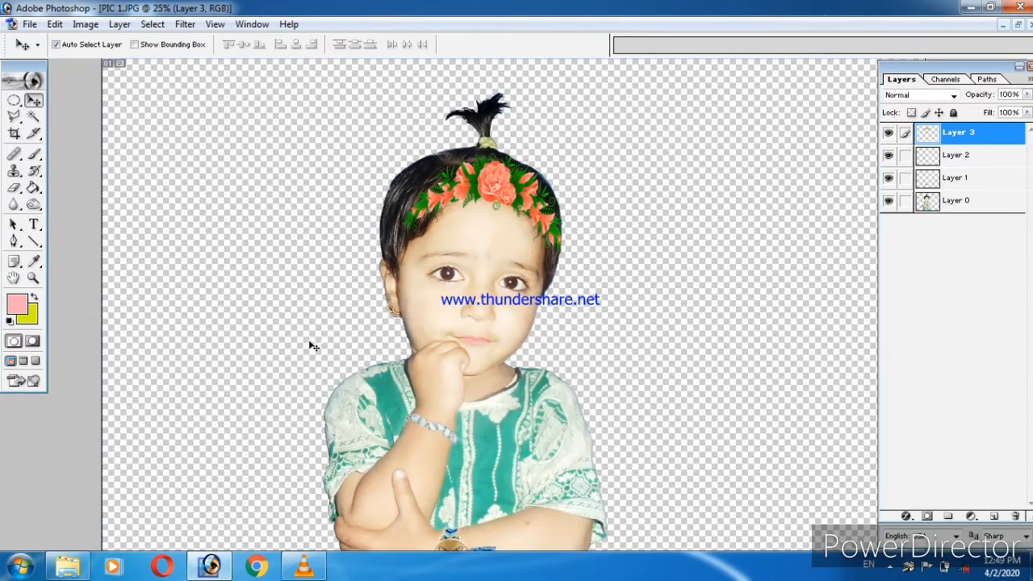
# Open the pink flower file from the folder and place the flower as a layer in the maximized portrait document
pyautogui.click(67, 570)
pyautogui.doubleClick(992, 150)
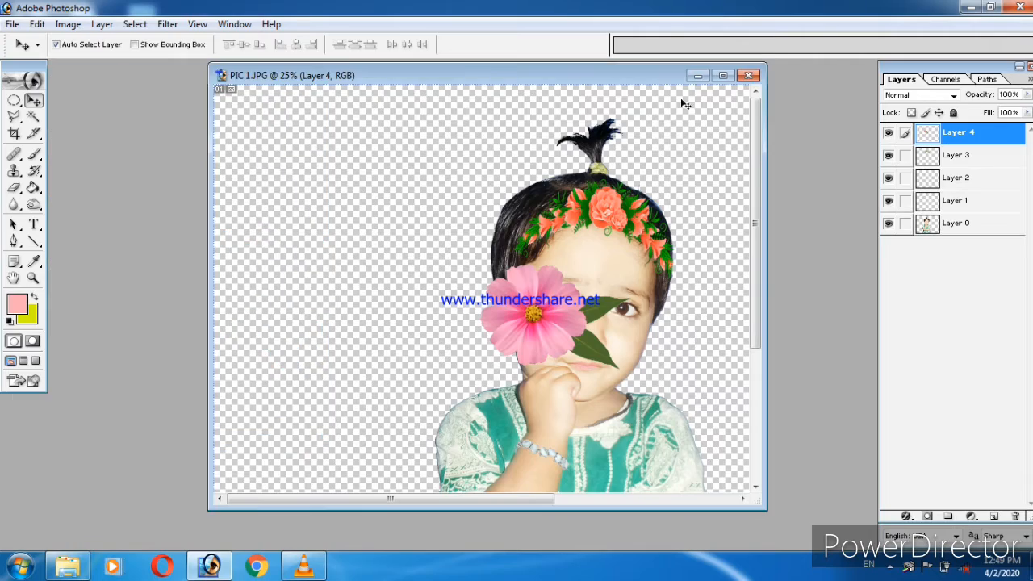
pyautogui.click(723, 75)
# Move the pink flower to the side of the head and scale it to 67.1% width and 60.8% height
pyautogui.moveTo(411, 299); pyautogui.dragTo(393, 236)
pyautogui.hotkey('ctrl', '+')
pyautogui.hotkey('ctrl', '+')
pyautogui.hotkey('ctrl', '+')
pyautogui.moveTo(362, 199); pyautogui.dragTo(487, 457)
pyautogui.hotkey('ctrl', 't')
pyautogui.moveTo(599, 500); pyautogui.dragTo(427, 380)
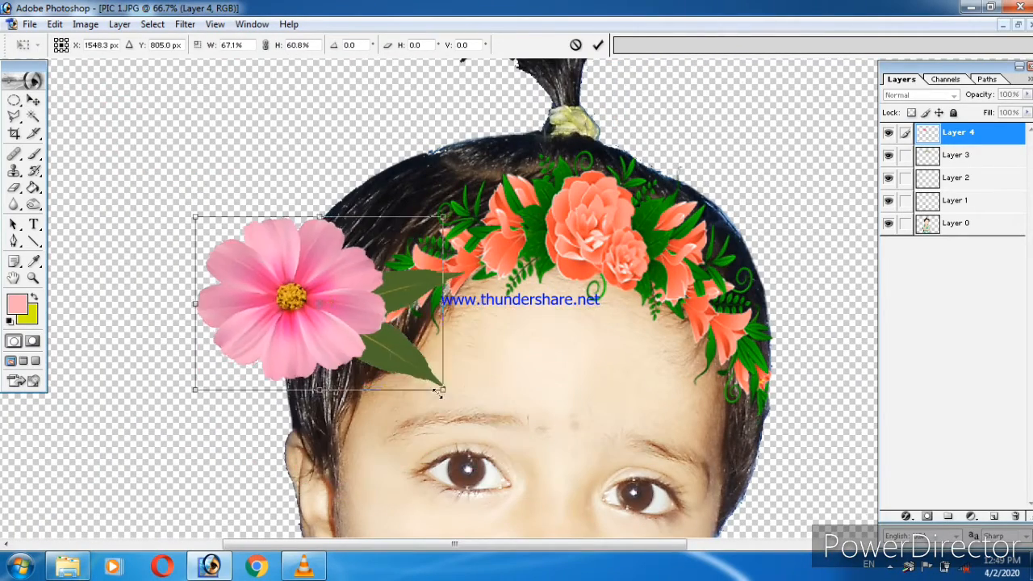
# Turn the pink flower so its leaves point away from the face and place it over the hair above the earring
pyautogui.moveTo(380, 438); pyautogui.dragTo(360, 306)
pyautogui.moveTo(310, 271); pyautogui.dragTo(312, 289)
pyautogui.moveTo(374, 342); pyautogui.dragTo(367, 317)
pyautogui.moveTo(321, 460); pyautogui.dragTo(310, 466)
pyautogui.press('Return')
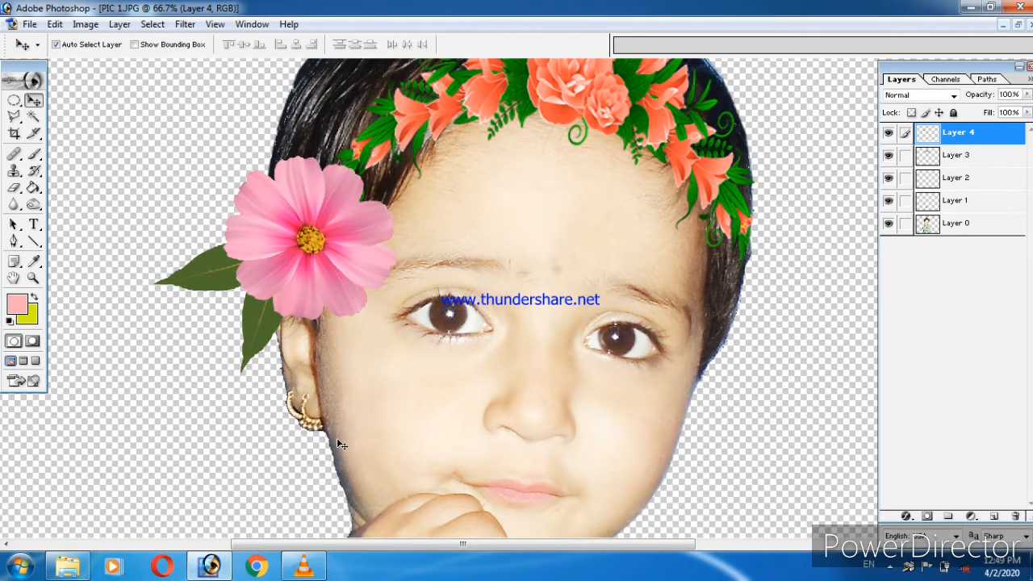
# Shrink the pink flower slightly with Free Transform and reposition it just above the ear
pyautogui.hotkey('ctrl', '-')
pyautogui.hotkey('ctrl', '-')
pyautogui.hotkey('ctrl', 't')
pyautogui.hotkey('ctrl', '+')
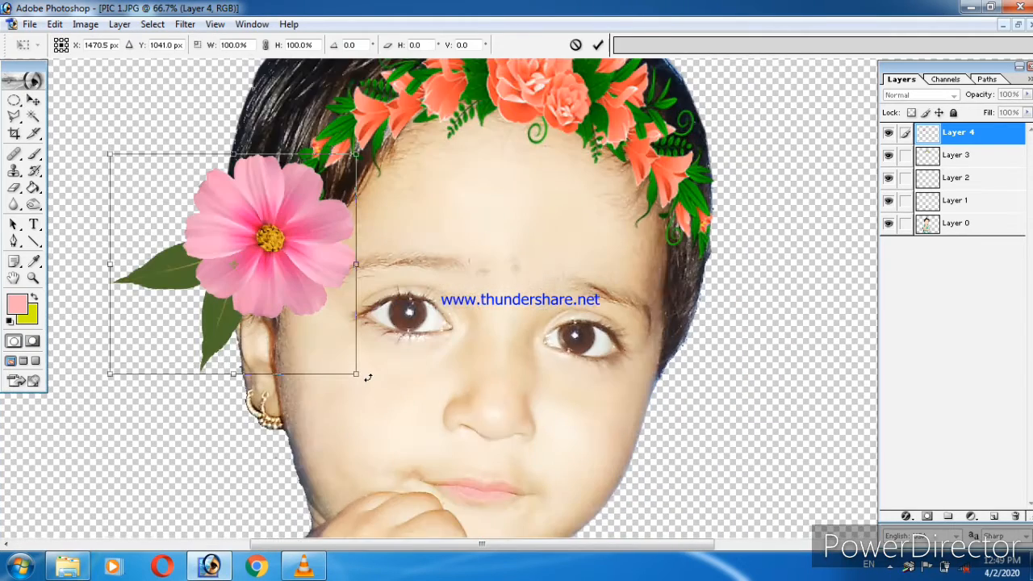
pyautogui.hotkey('ctrl', '+')
pyautogui.moveTo(372, 377); pyautogui.dragTo(509, 392)
pyautogui.moveTo(415, 425); pyautogui.dragTo(388, 406)
pyautogui.moveTo(226, 222); pyautogui.dragTo(274, 209)
pyautogui.press('Return')
# Review the pink flower's size and placement in the overall portrait and up close
pyautogui.hotkey('ctrl', '-')
pyautogui.hotkey('ctrl', '-')
pyautogui.hotkey('ctrl', '-')
pyautogui.hotkey('ctrl', '-')
pyautogui.hotkey('ctrl', '-')
pyautogui.hotkey('ctrl', '-')
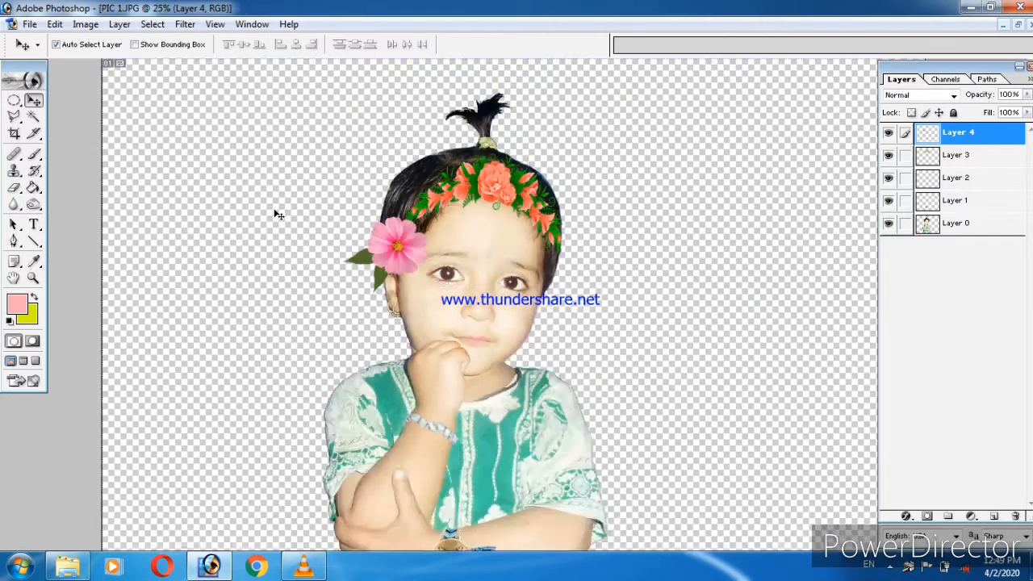
pyautogui.hotkey('ctrl', '+')
pyautogui.hotkey('ctrl', '+')
pyautogui.hotkey('ctrl', '+')
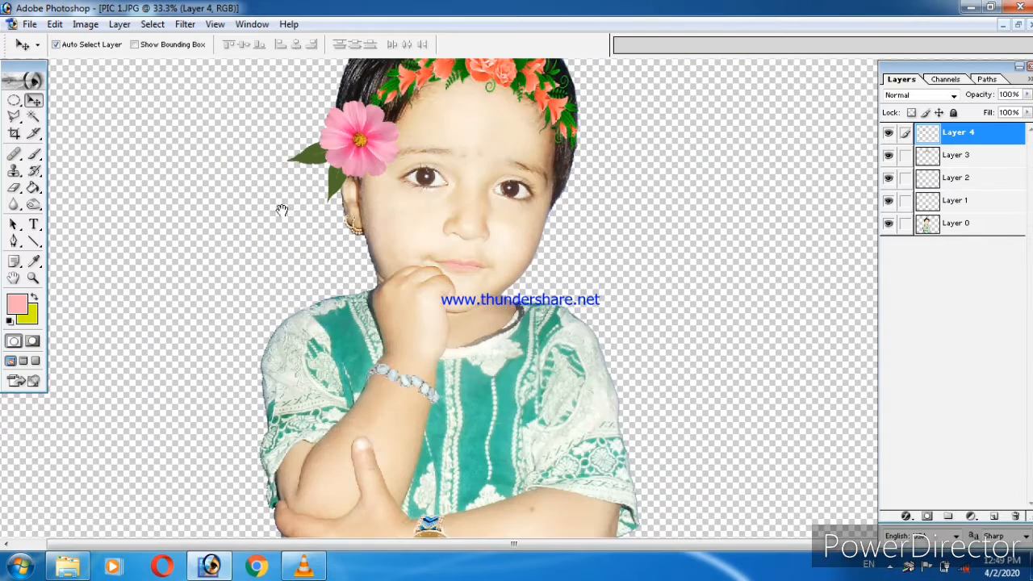
# Scale the pink flower down a little more and nudge it slightly right toward the face
pyautogui.press('Down')
pyautogui.press('Down')
pyautogui.press('Down')
pyautogui.hotkey('ctrl', 't')
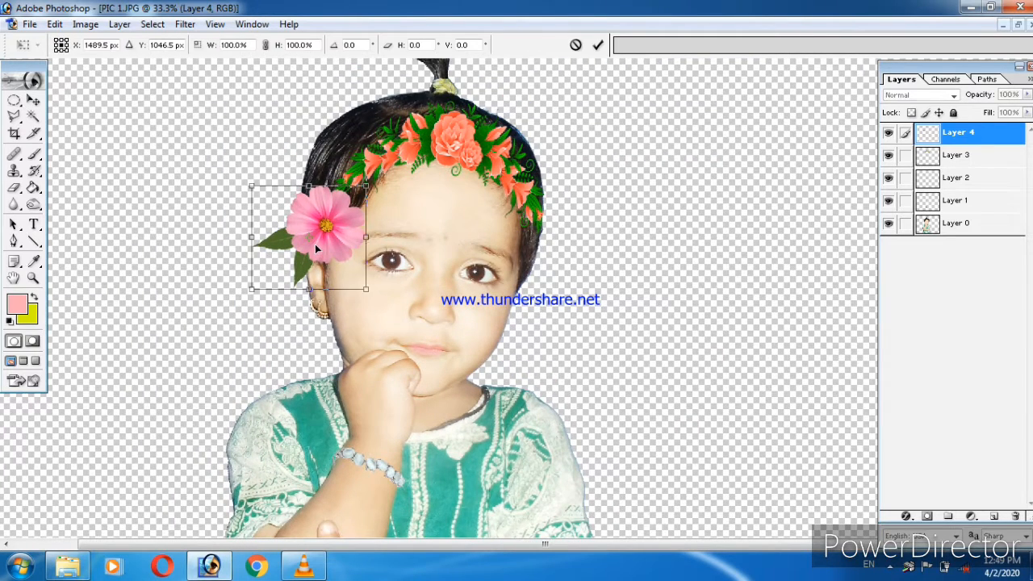
pyautogui.moveTo(366, 290); pyautogui.dragTo(359, 284)
pyautogui.press('Return')
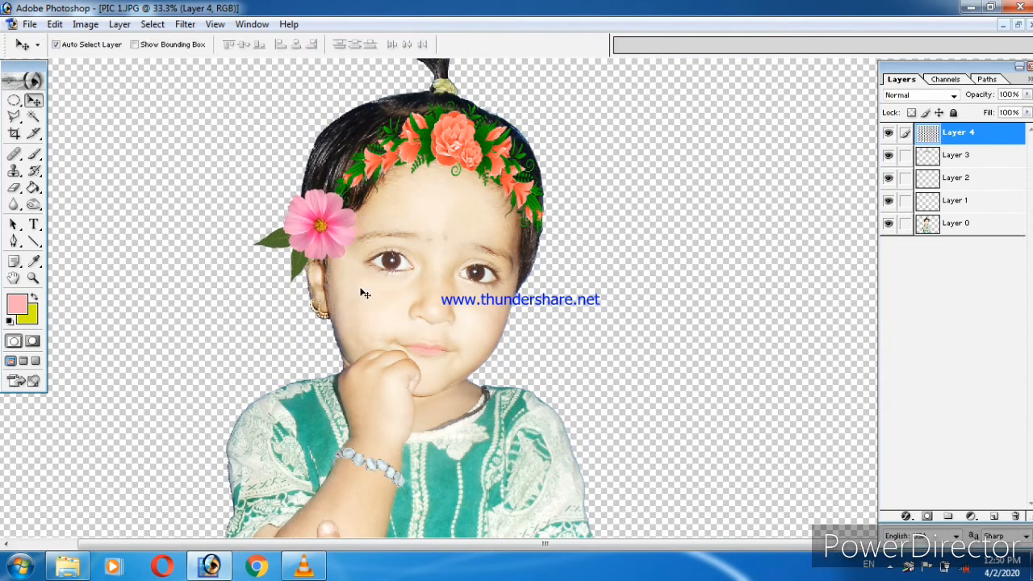
pyautogui.press('Right')
pyautogui.press('Right')
pyautogui.press('Right')
# Raise the pink flower layer's contrast to +15 with Brightness/Contrast, keeping brightness at 0
pyautogui.click(85, 24)
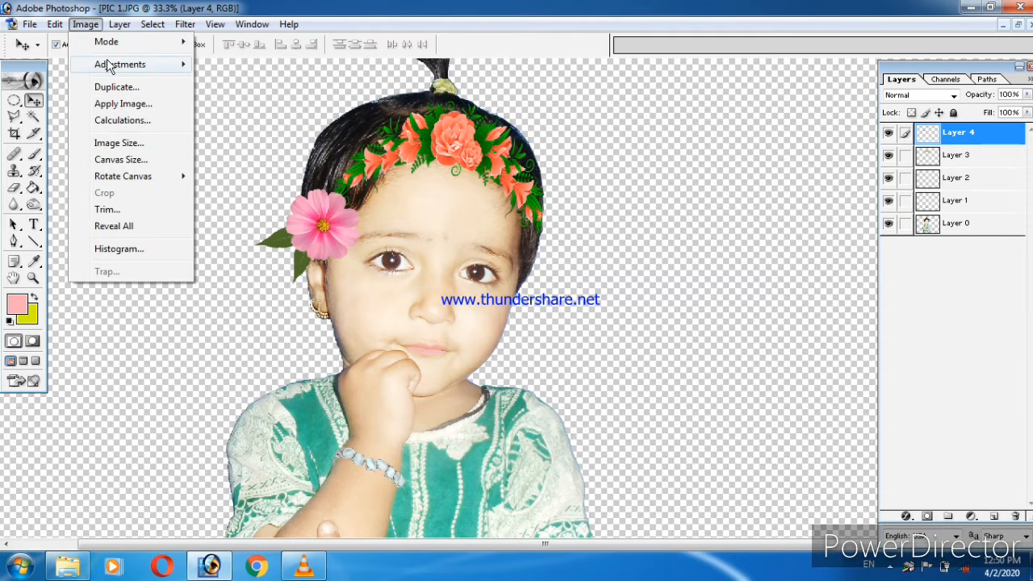
pyautogui.moveTo(169, 62)
pyautogui.click(267, 161)
pyautogui.moveTo(293, 133); pyautogui.dragTo(629, 184)
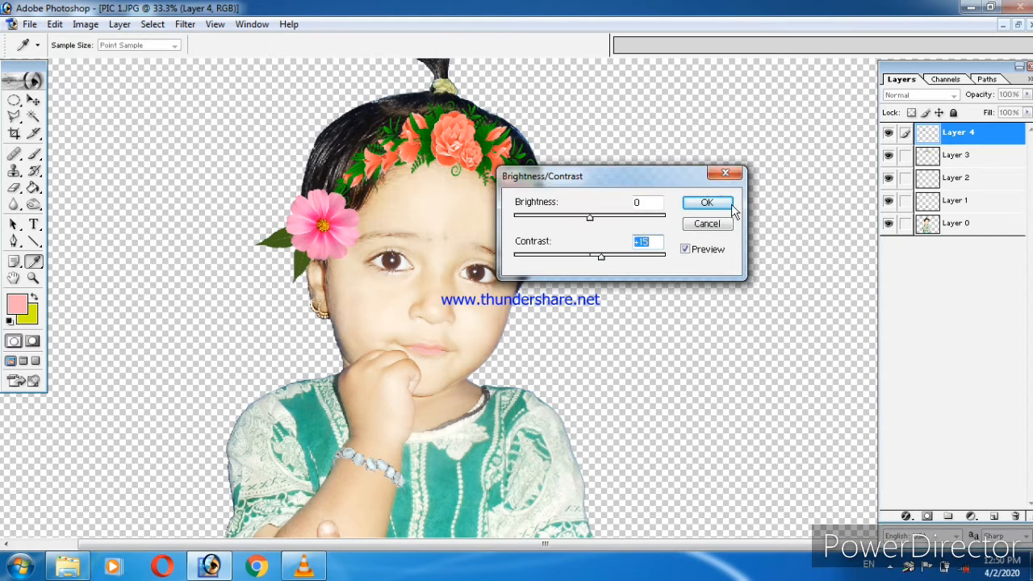
pyautogui.click(714, 203)
pyautogui.hotkey('ctrl', '-')
pyautogui.hotkey('ctrl', '-')
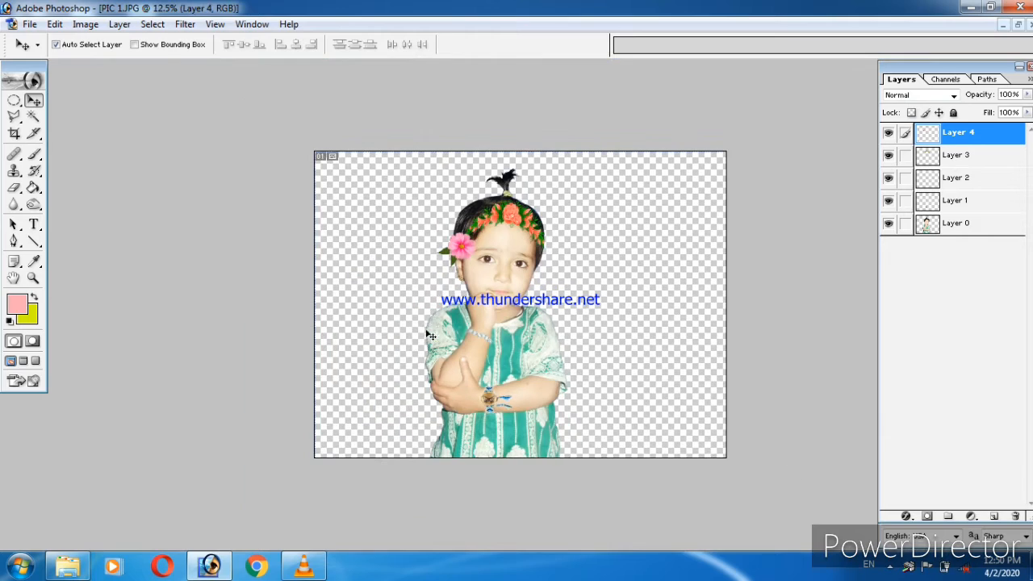
pyautogui.click(67, 570)
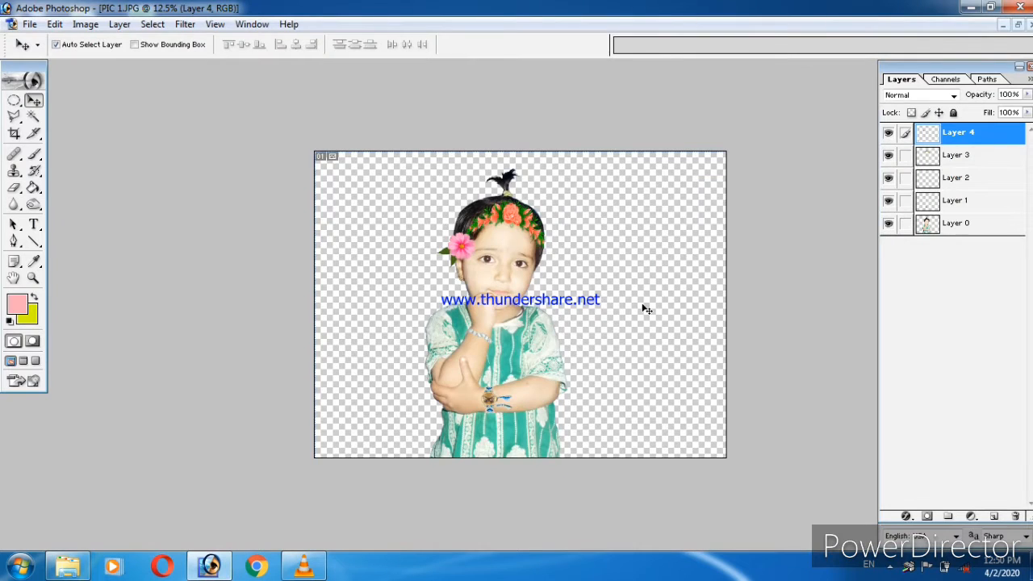
# Examine the garland, flower and wrist accessories up close and in the overall portrait
pyautogui.hotkey('ctrl', '+')
pyautogui.hotkey('ctrl', '+')
pyautogui.scroll(3, 396, 330)
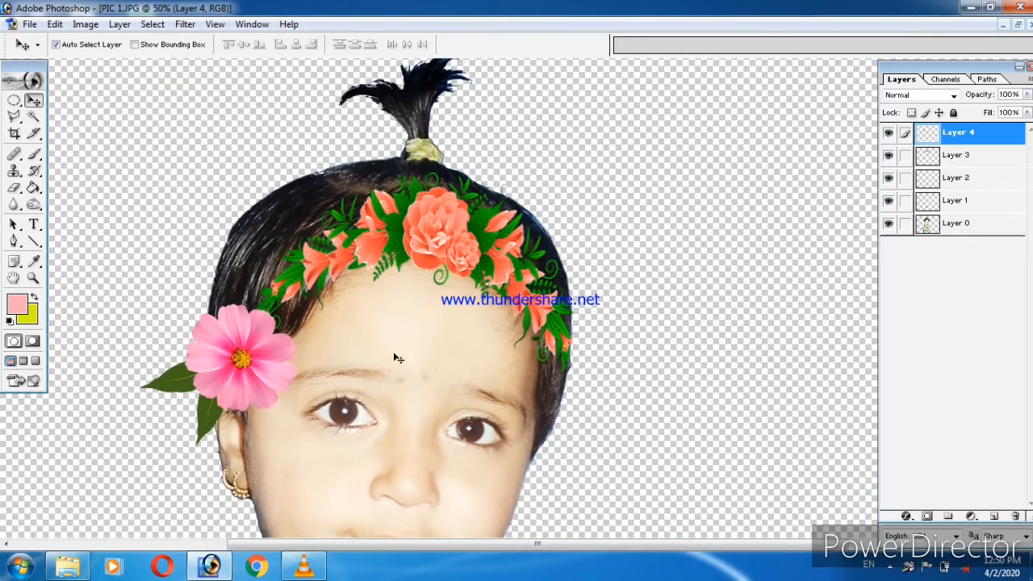
pyautogui.click(456, 244)
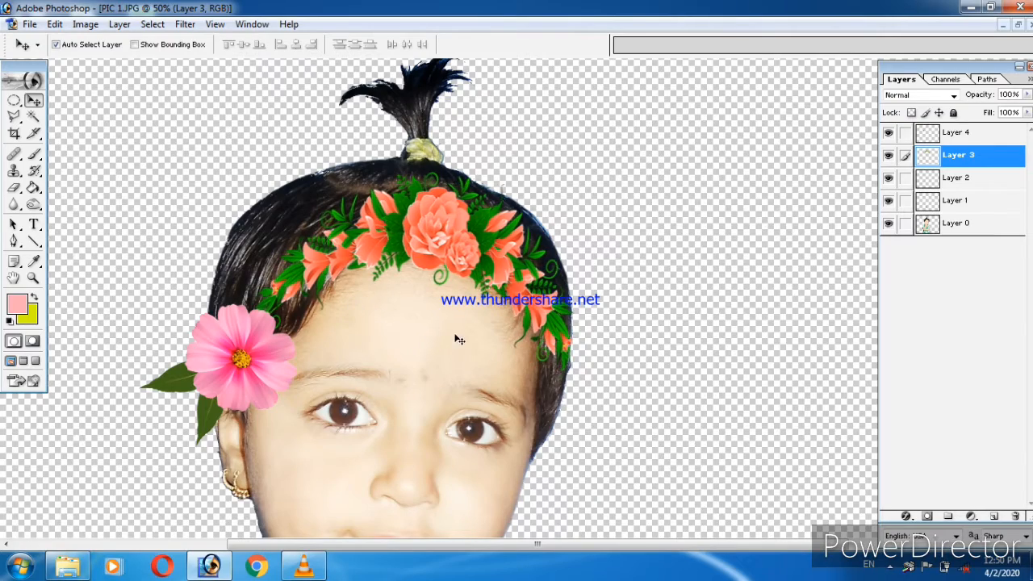
pyautogui.hotkey('ctrl', '-')
pyautogui.hotkey('ctrl', '-')
pyautogui.hotkey('ctrl', '-')
pyautogui.hotkey('ctrl', '+')
pyautogui.hotkey('ctrl', '+')
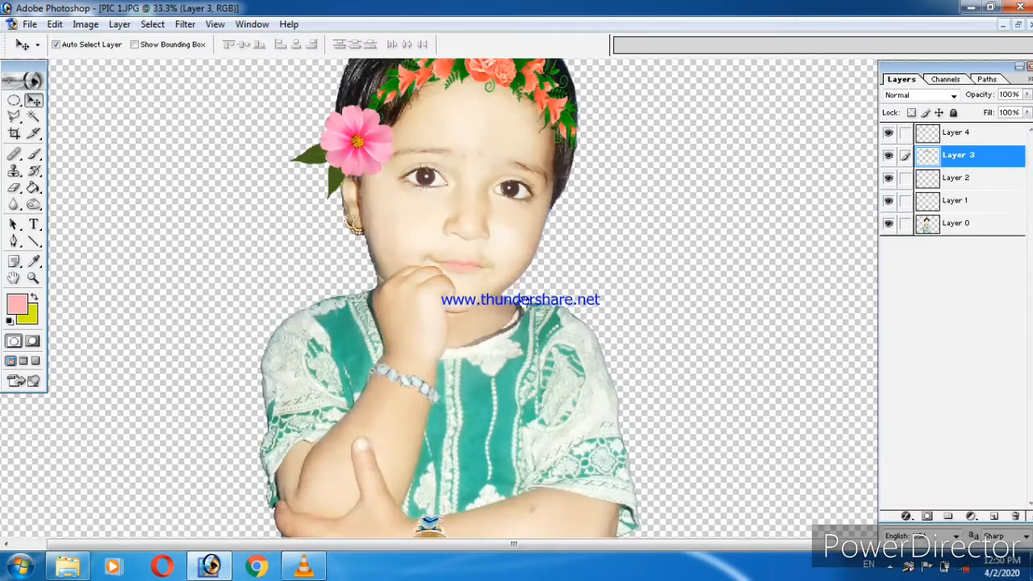
pyautogui.moveTo(526, 304); pyautogui.dragTo(501, 423)
pyautogui.hotkey('ctrl', '-')
pyautogui.hotkey('ctrl', '-')
pyautogui.hotkey('ctrl', '-')
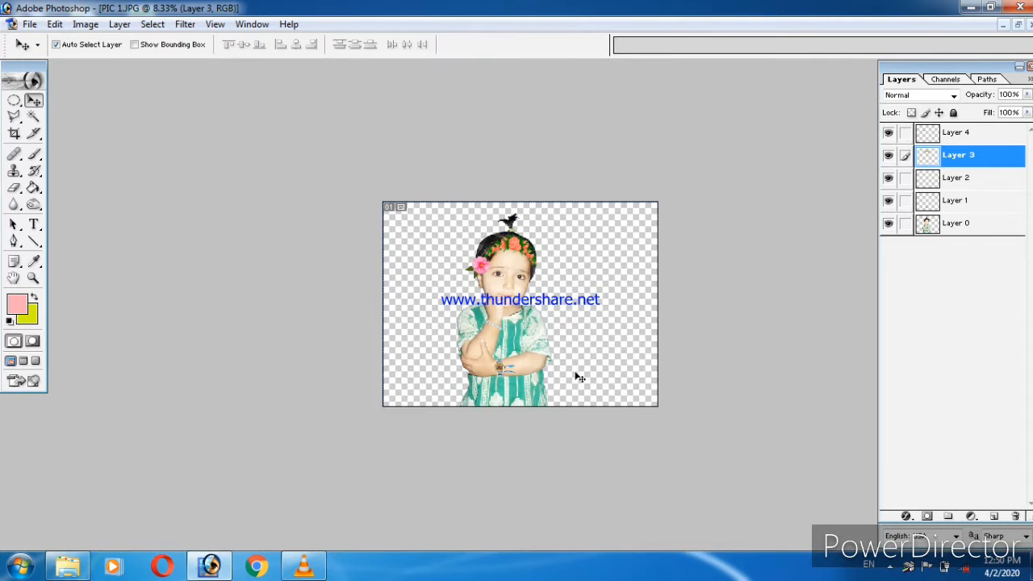
# Merge the accessory layers down into the portrait layer, starting from Layer 4
pyautogui.click(983, 132)
pyautogui.hotkey('ctrl', 'e')
pyautogui.hotkey('ctrl', 'e')
pyautogui.hotkey('ctrl', 'e')
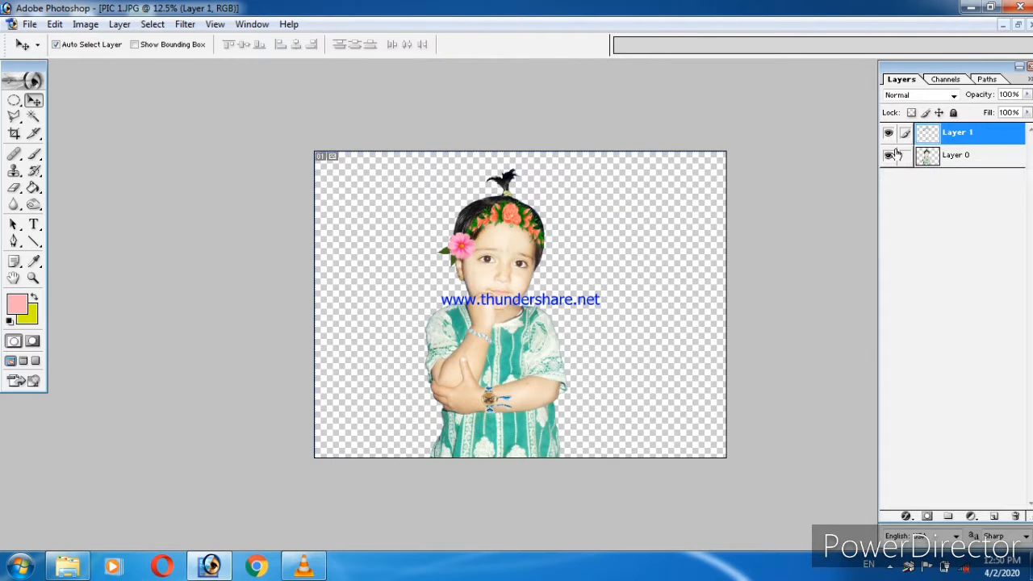
# Create a new RGB document with a white background from the 4 x 6 inch preset at 300 pixels/inch
pyautogui.hotkey('ctrl', 'n')
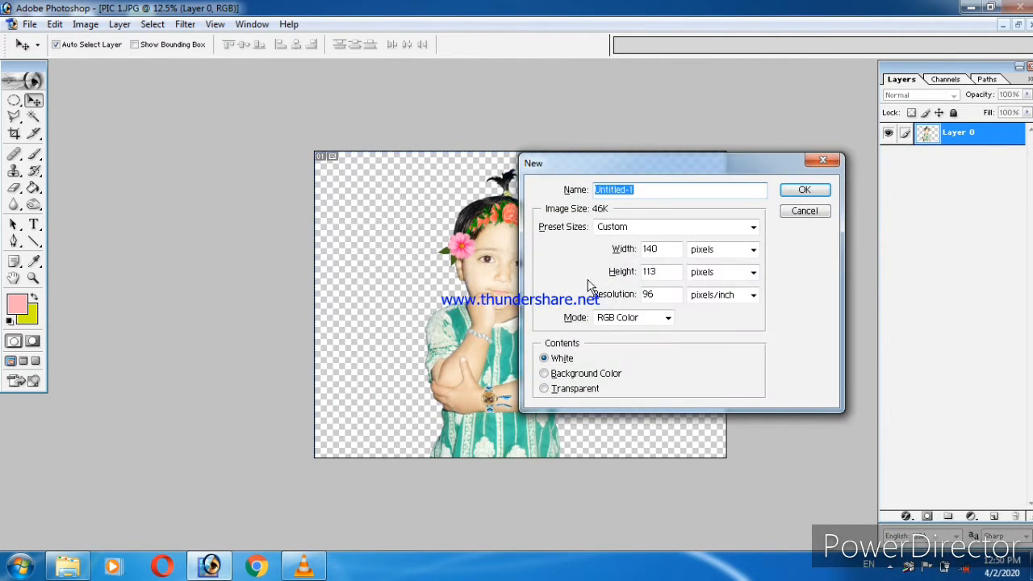
pyautogui.click(754, 231)
pyautogui.click(622, 117)
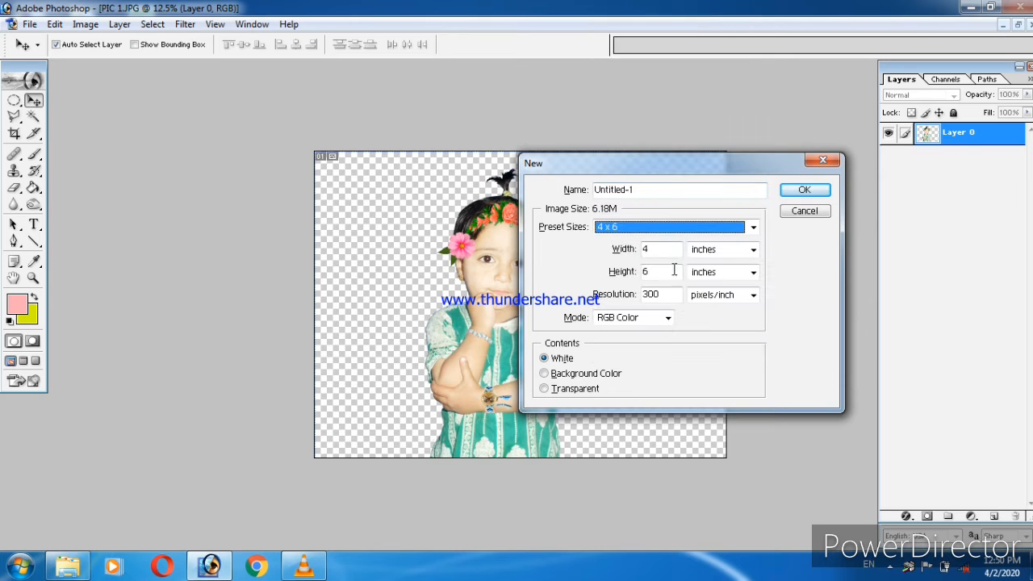
pyautogui.press('Tab')
pyautogui.click(804, 190)
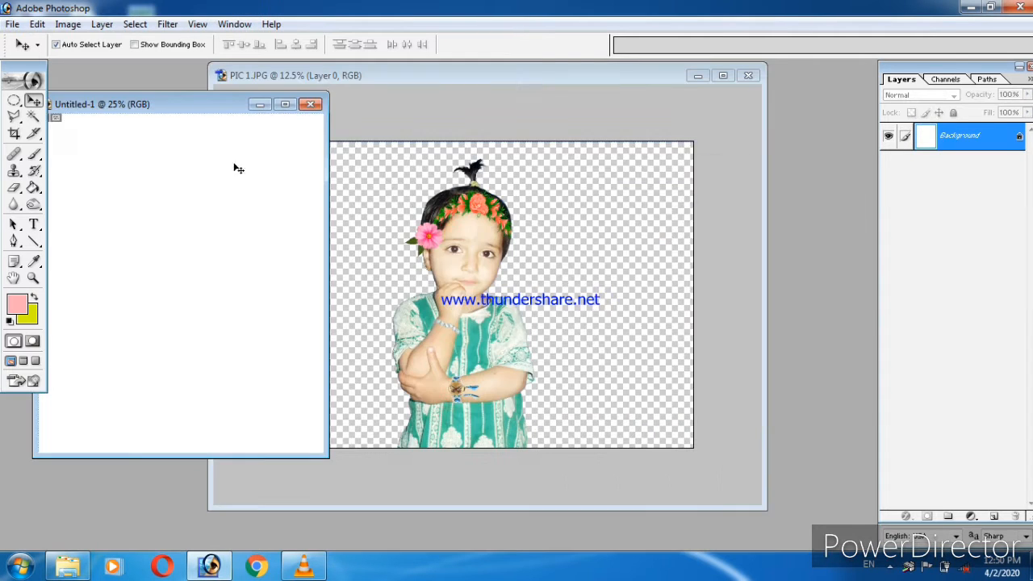
# Copy the merged portrait into the new document, minimize PIC 1.JPG and maximize the new document's window
pyautogui.moveTo(168, 105); pyautogui.dragTo(696, 126)
pyautogui.click(464, 335)
pyautogui.moveTo(462, 336); pyautogui.dragTo(657, 359)
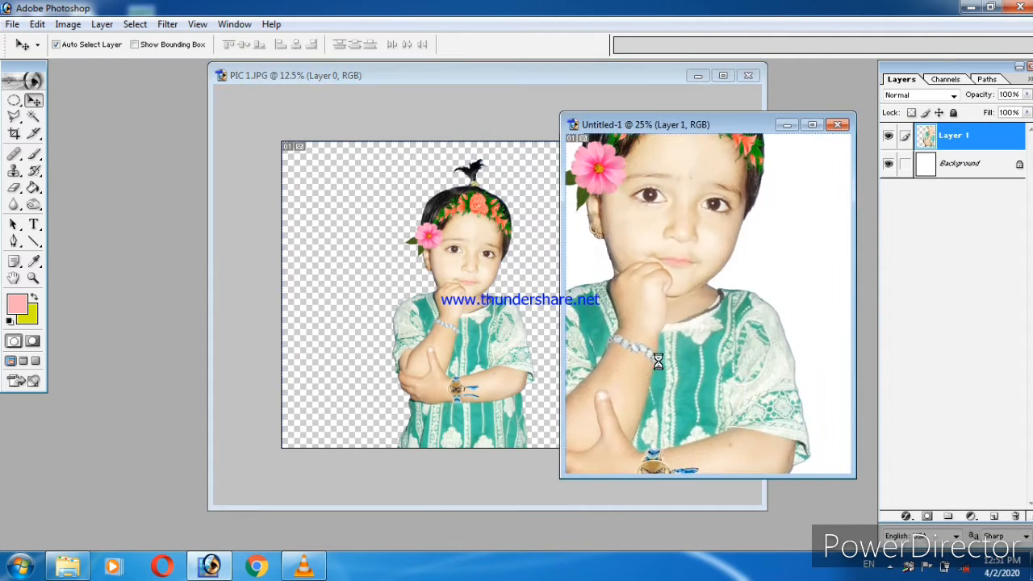
pyautogui.click(711, 88)
pyautogui.click(699, 75)
pyautogui.click(812, 125)
pyautogui.click(541, 315)
pyautogui.click(540, 315)
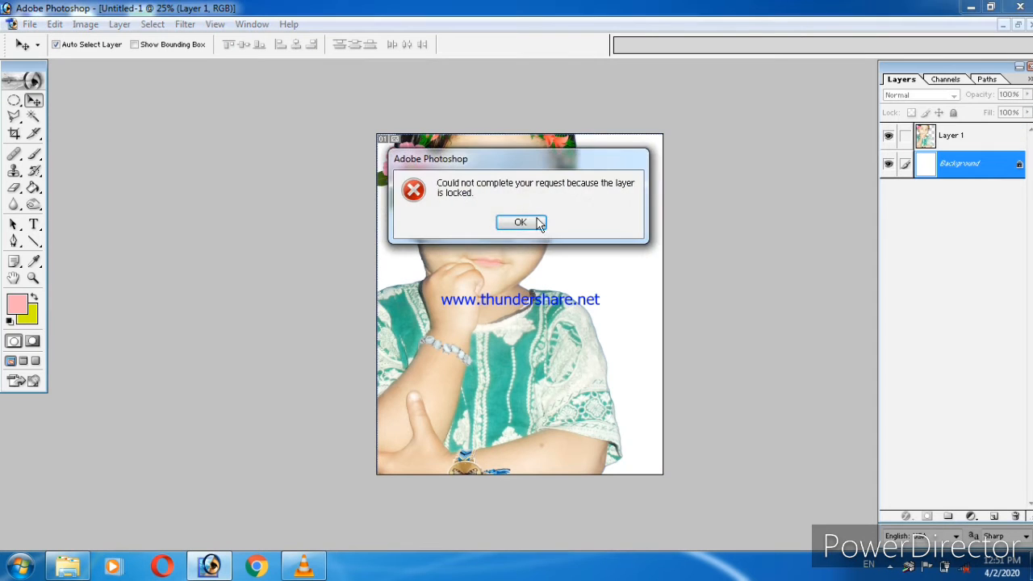
pyautogui.click(521, 224)
# Scale the portrait layer to about 46% with Free Transform and align it with the page's bottom edge
pyautogui.moveTo(521, 226); pyautogui.dragTo(578, 344)
pyautogui.hotkey('ctrl', 't')
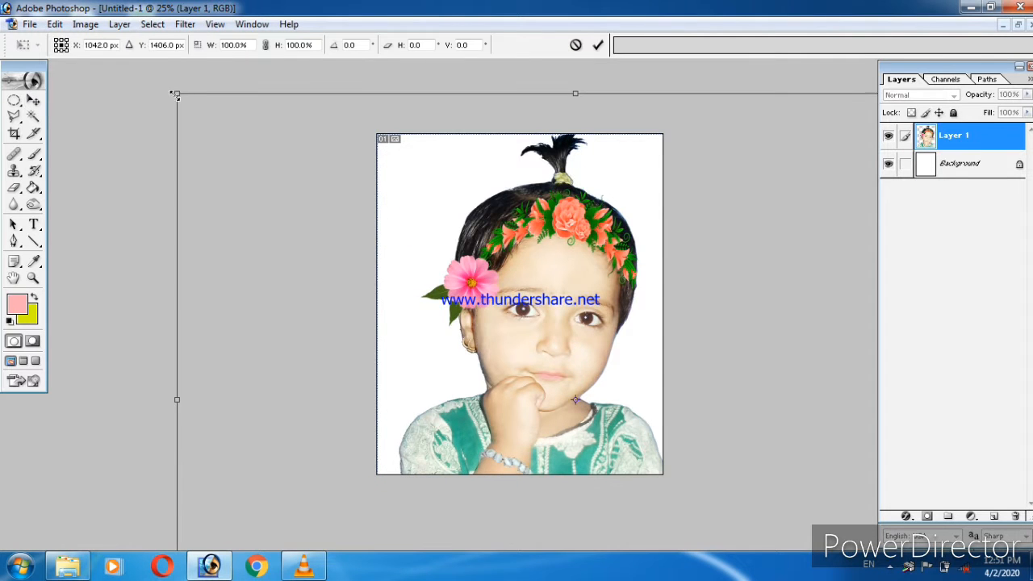
pyautogui.moveTo(177, 94); pyautogui.dragTo(328, 217)
pyautogui.moveTo(276, 173); pyautogui.dragTo(304, 201)
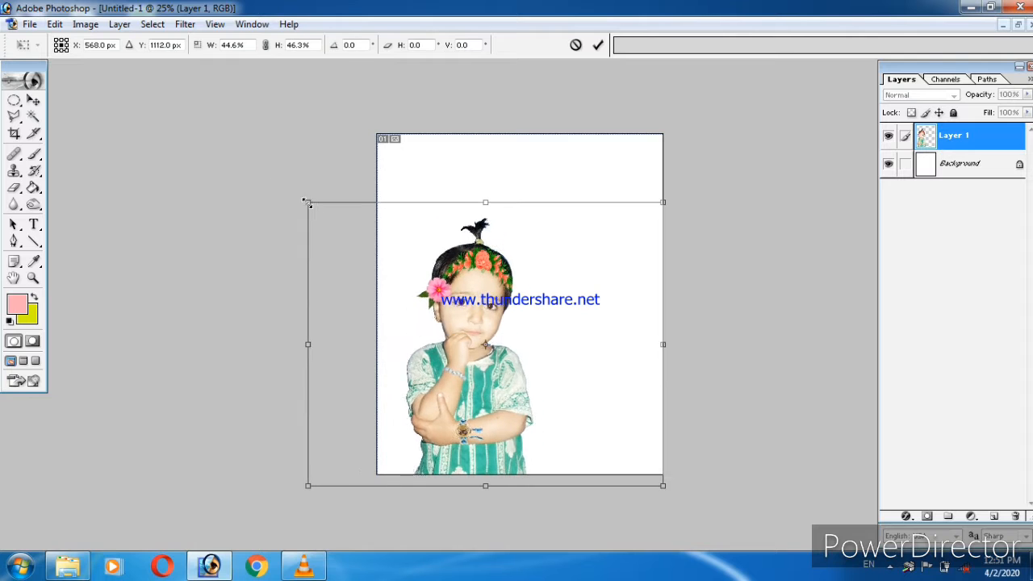
pyautogui.moveTo(639, 294); pyautogui.dragTo(664, 251)
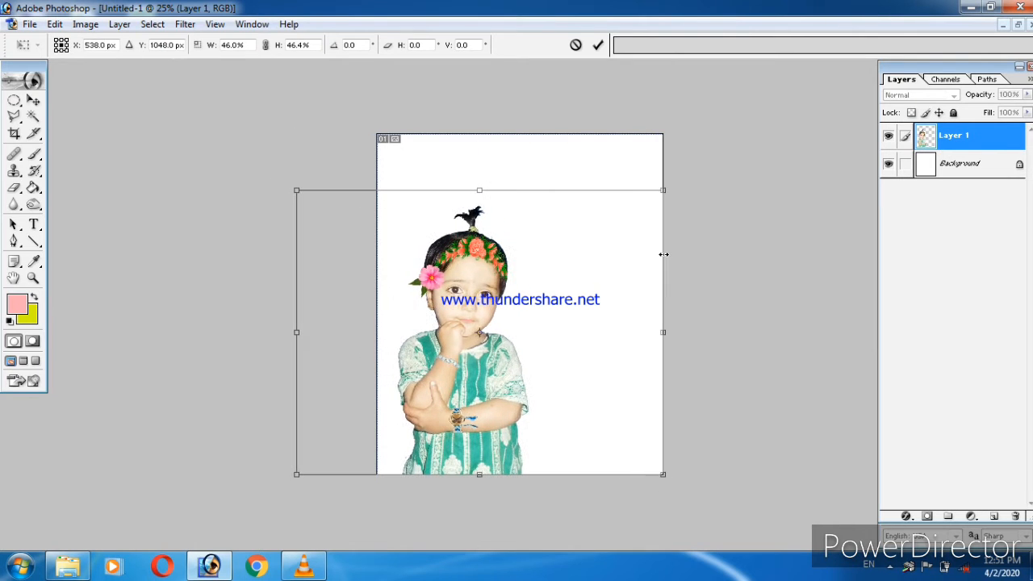
pyautogui.press('Return')
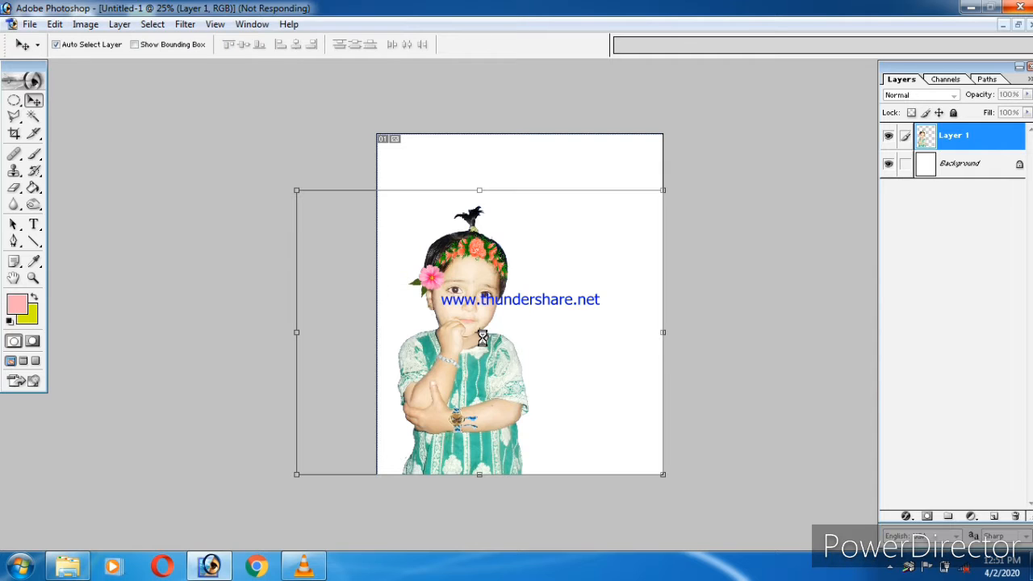
# Nudge the scaled portrait slightly toward the page's left edge
pyautogui.press('Left')
pyautogui.press('Left')
pyautogui.press('Left')
pyautogui.press('Left')
pyautogui.press('Left')
pyautogui.press('Left')
pyautogui.press('Left')
pyautogui.press('Left')
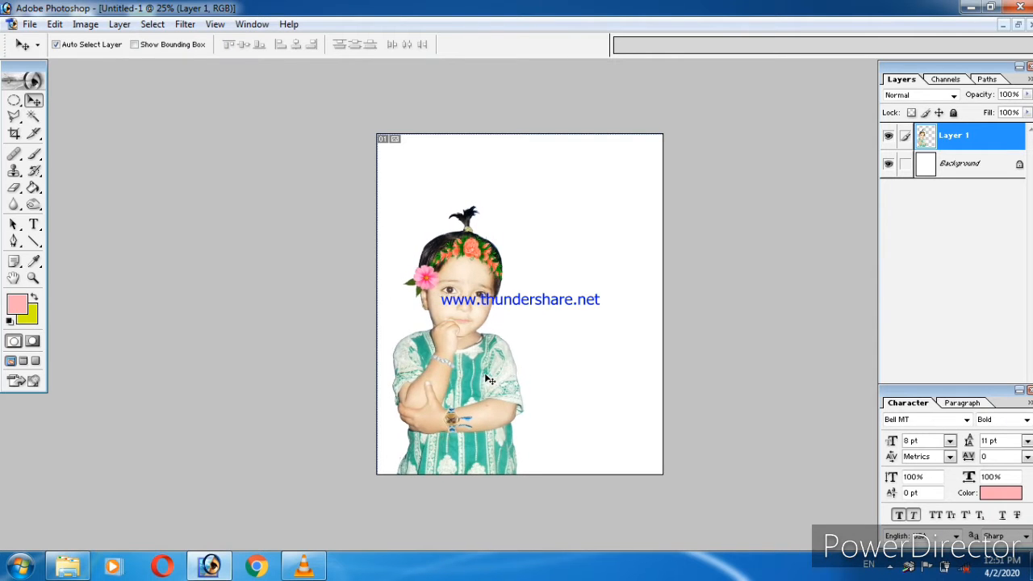
pyautogui.press('Right')
pyautogui.press('Right')
pyautogui.press('Right')
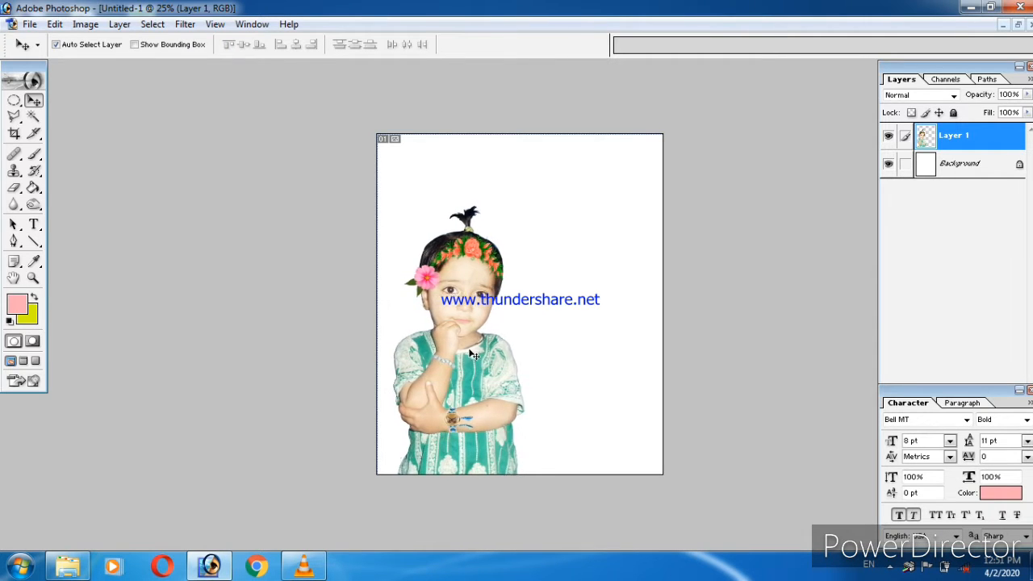
# Bring up baby 6.psd in a maximized window and move the child to the middle of the canvas
pyautogui.click(210, 565)
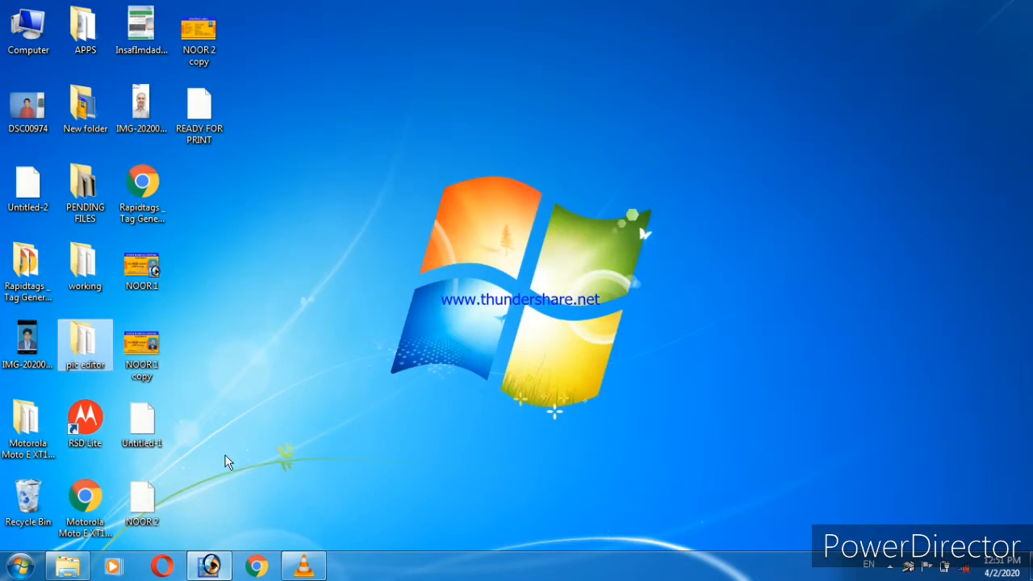
pyautogui.click(210, 566)
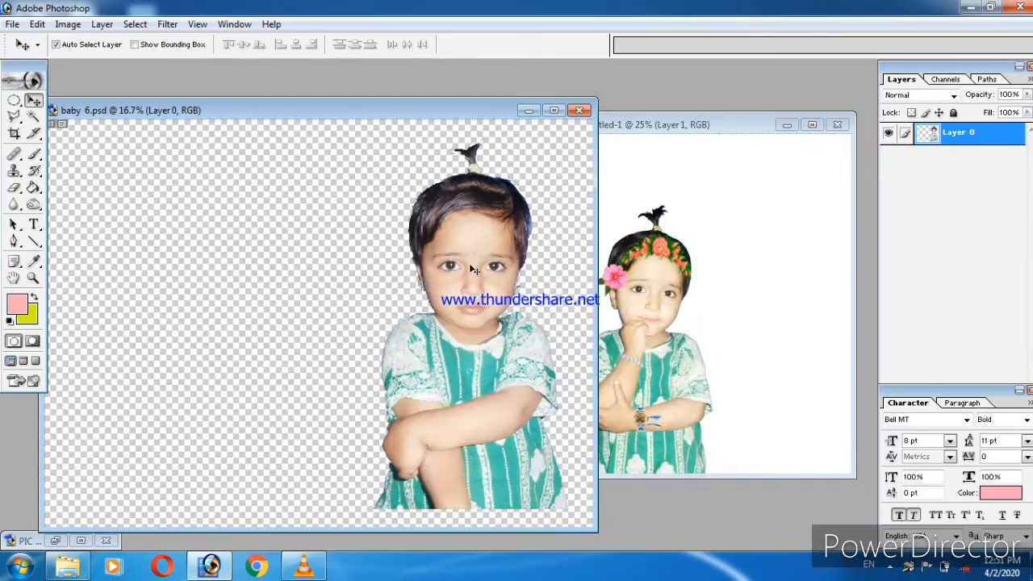
pyautogui.moveTo(471, 269); pyautogui.dragTo(394, 272)
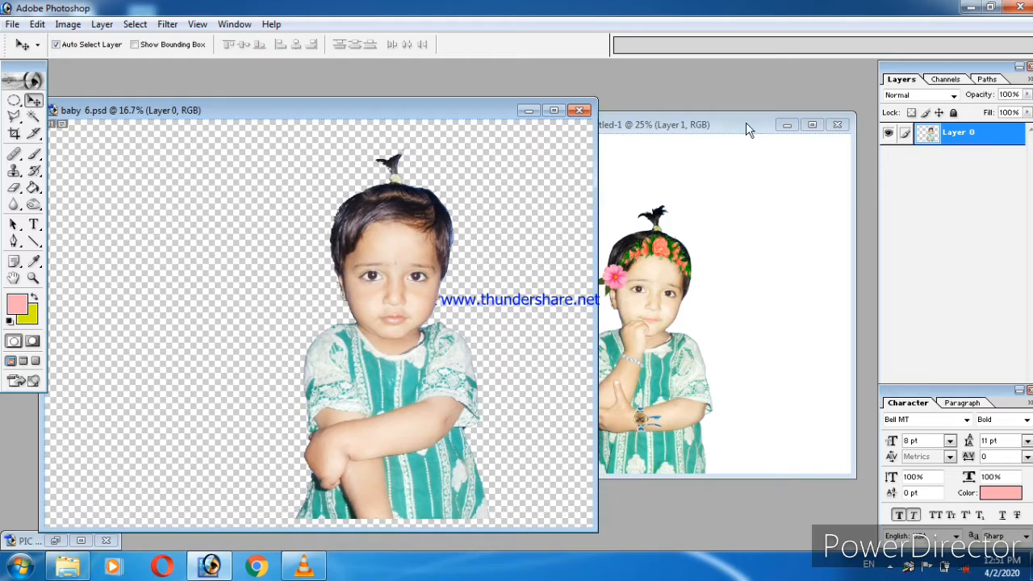
pyautogui.click(554, 110)
pyautogui.moveTo(602, 243); pyautogui.dragTo(396, 357)
# Lighten the child's forehead, cheeks and mouth area with the Dodge tool, using midtones at 22% exposure and a 150 to 200 px brush
pyautogui.hotkey('ctrl', '+')
pyautogui.hotkey('ctrl', '+')
pyautogui.hotkey('ctrl', '+')
pyautogui.moveTo(514, 189); pyautogui.dragTo(478, 221)
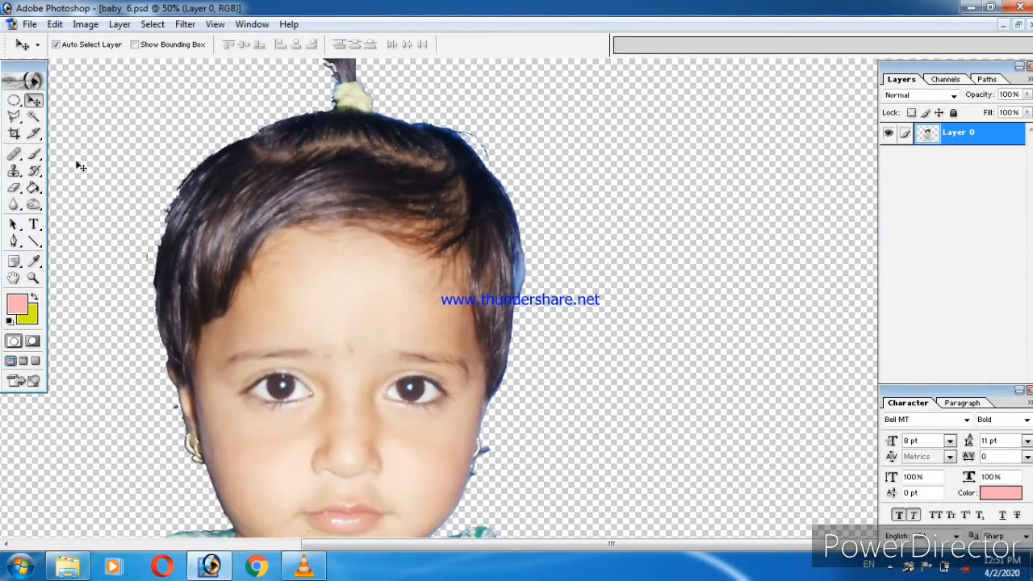
pyautogui.click(33, 187)
pyautogui.click(33, 204)
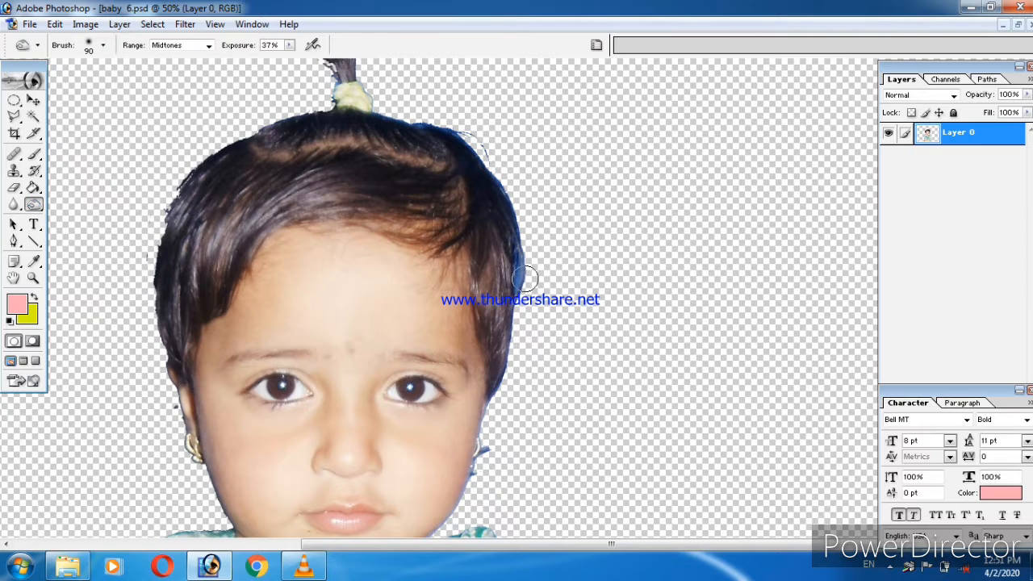
pyautogui.moveTo(401, 321); pyautogui.dragTo(396, 229)
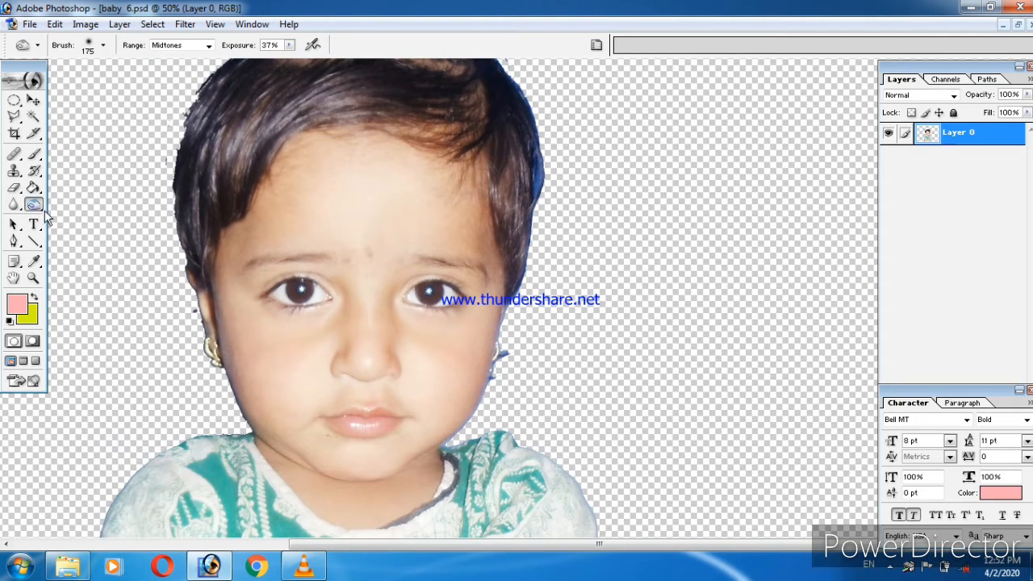
pyautogui.moveTo(36, 210); pyautogui.dragTo(80, 220)
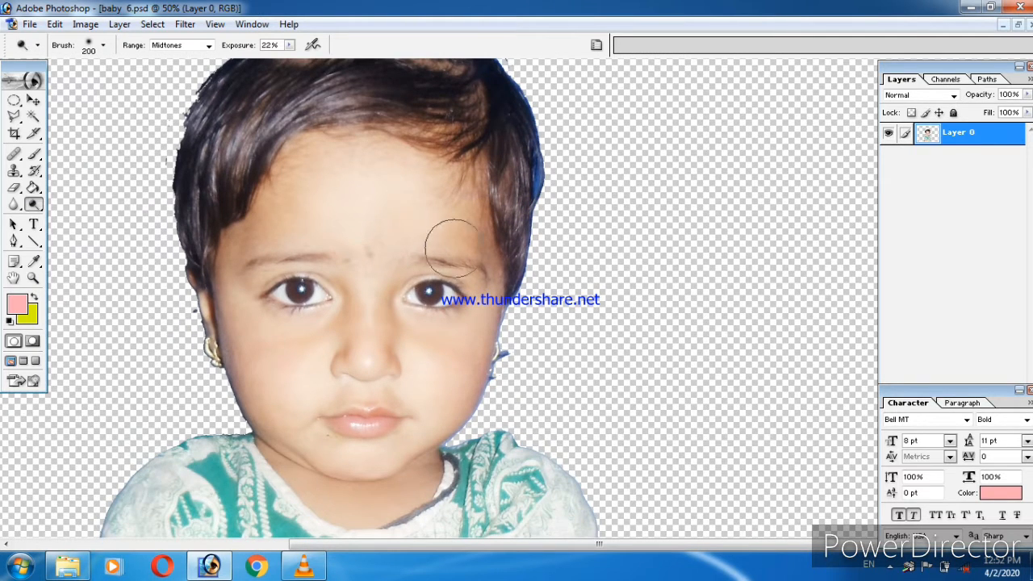
pyautogui.moveTo(240, 265); pyautogui.dragTo(226, 380)
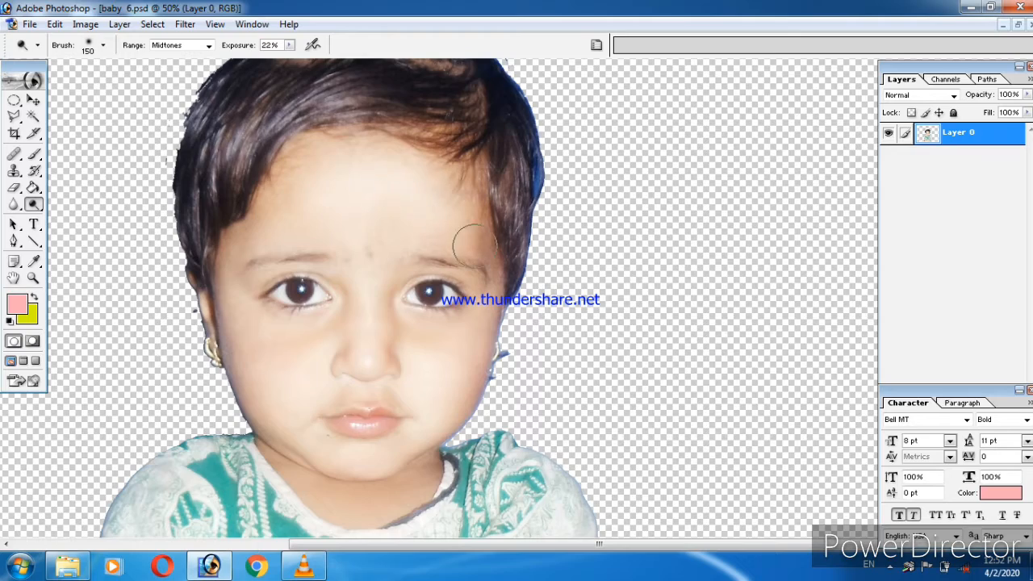
pyautogui.scroll(-5, 429, 243)
pyautogui.moveTo(255, 284); pyautogui.dragTo(121, 458)
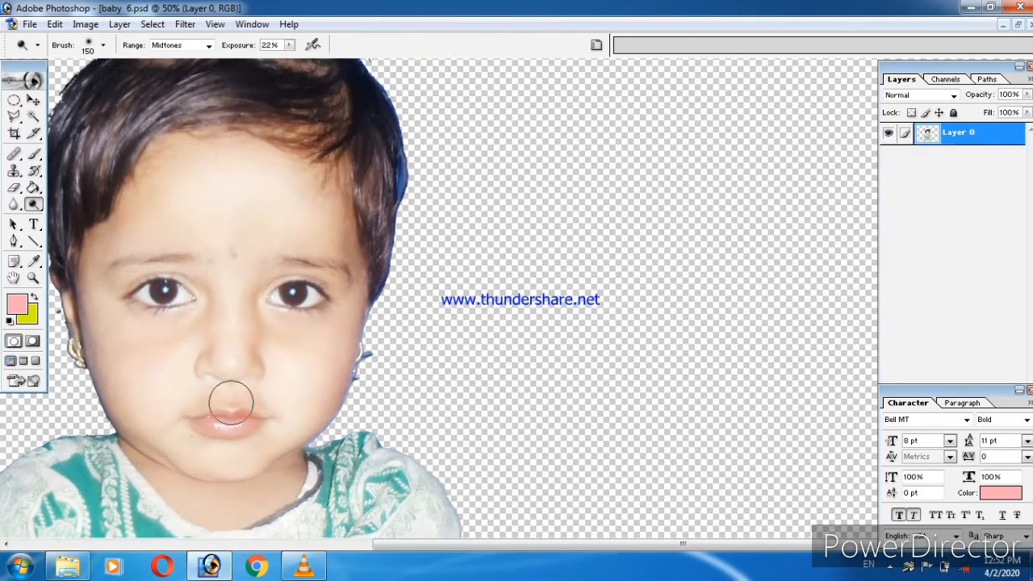
pyautogui.moveTo(252, 375)
pyautogui.mouseDown()
pyautogui.moveTo(241, 429)
pyautogui.moveTo(229, 372)
pyautogui.moveTo(277, 256)
pyautogui.moveTo(373, 262)
pyautogui.mouseUp()
# Erase the stray blue fragments beside the earring with a 125 px eraser at 100% opacity
pyautogui.click(14, 187)
pyautogui.hotkey('ctrl', 'alt', '0')
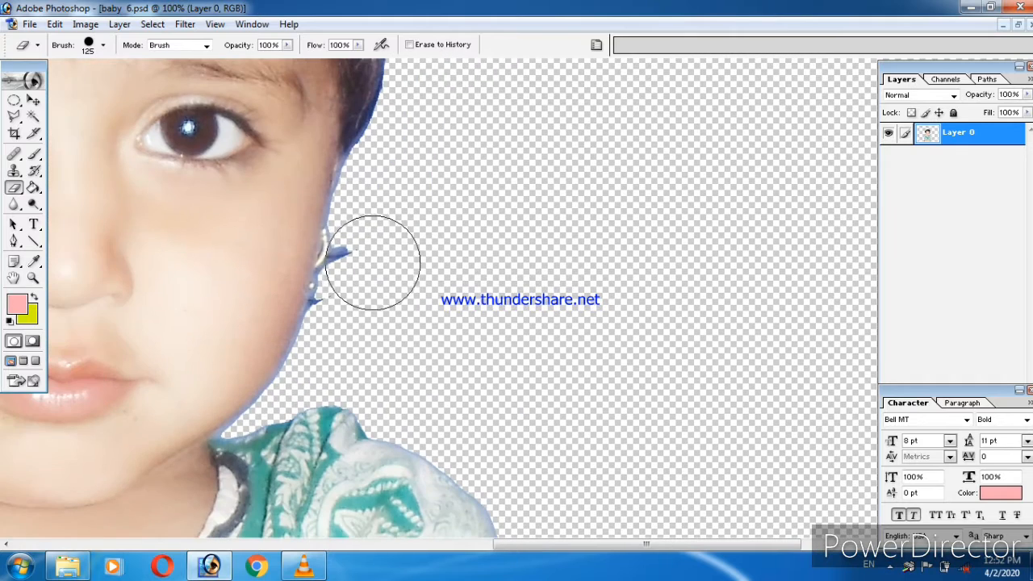
pyautogui.moveTo(356, 331); pyautogui.dragTo(401, 262)
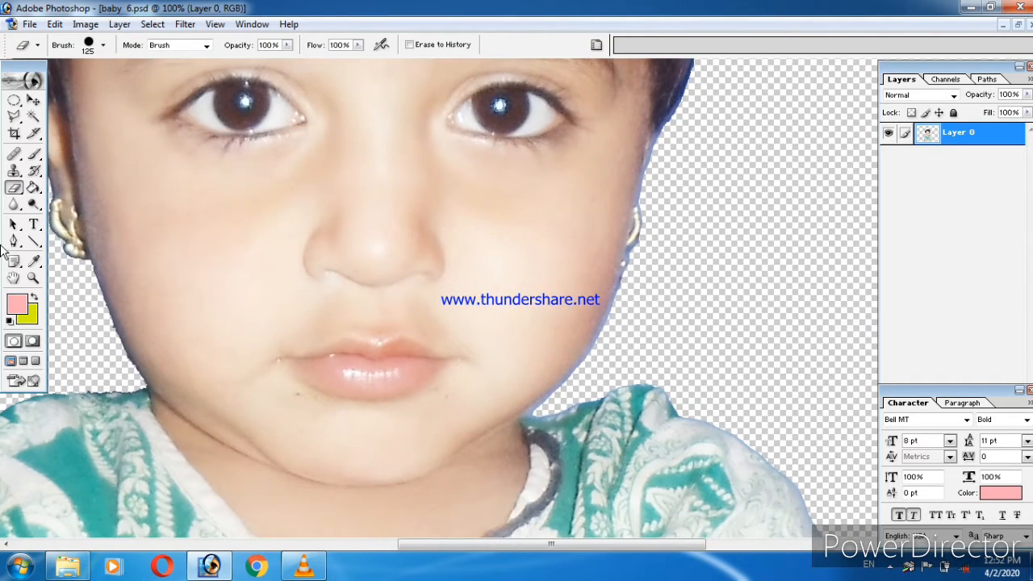
# Draw an elliptical selection with a 44 px feather around the child's face
pyautogui.click(33, 204)
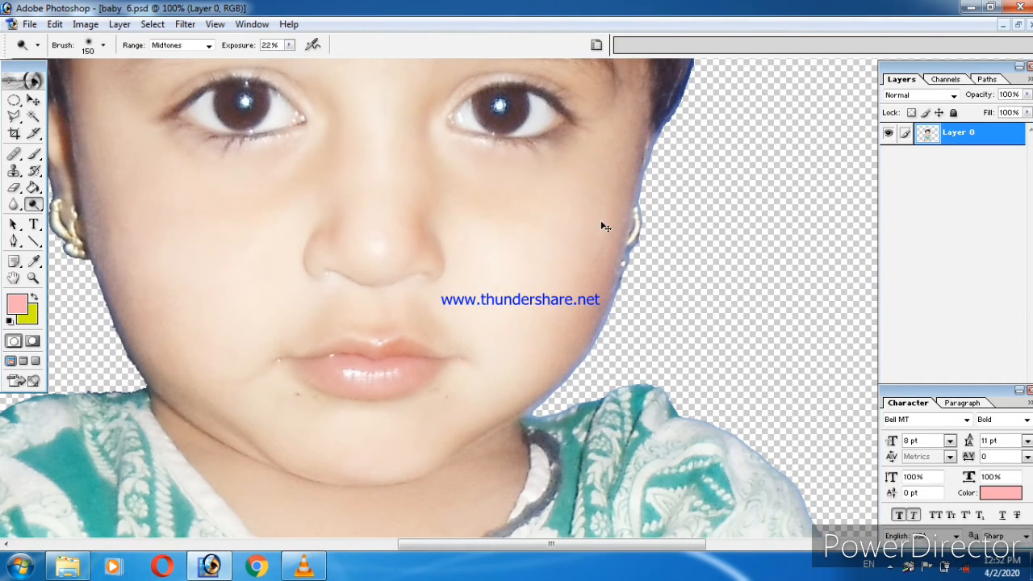
pyautogui.hotkey('ctrl', '-')
pyautogui.hotkey('ctrl', '-')
pyautogui.hotkey('ctrl', '-')
pyautogui.hotkey('ctrl', '-')
pyautogui.click(14, 100)
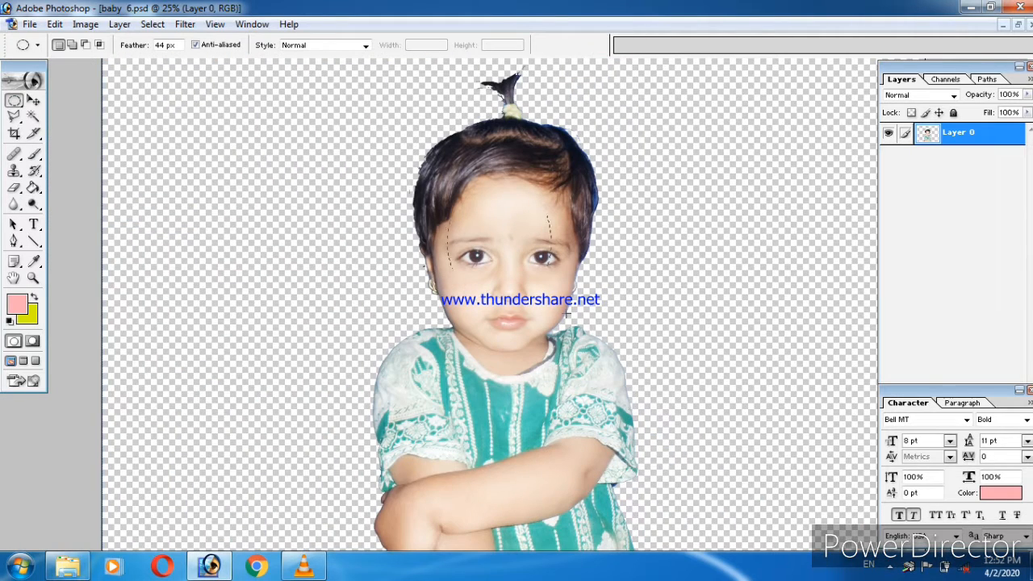
pyautogui.moveTo(517, 351); pyautogui.dragTo(504, 345)
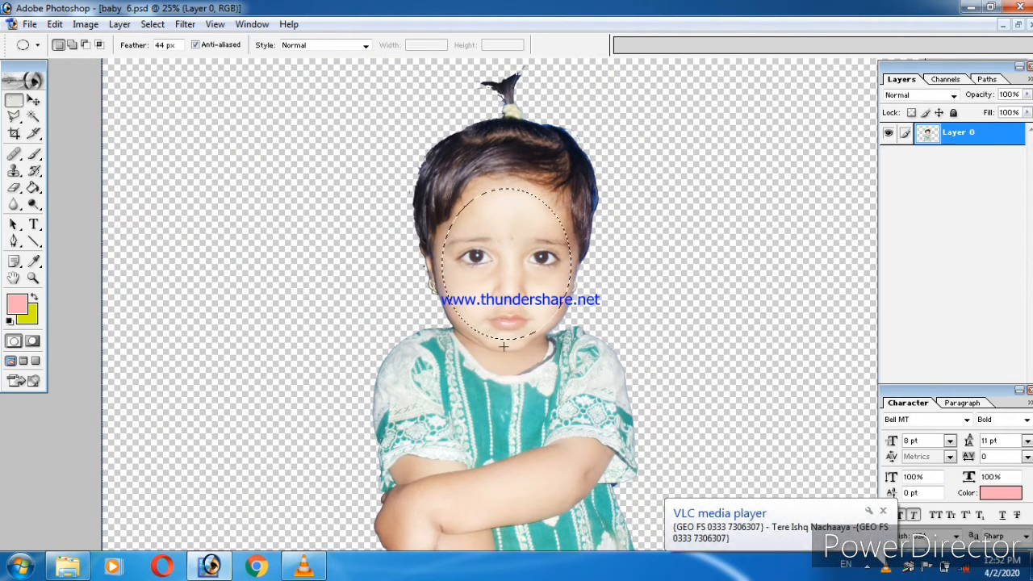
pyautogui.click(85, 24)
pyautogui.moveTo(196, 64)
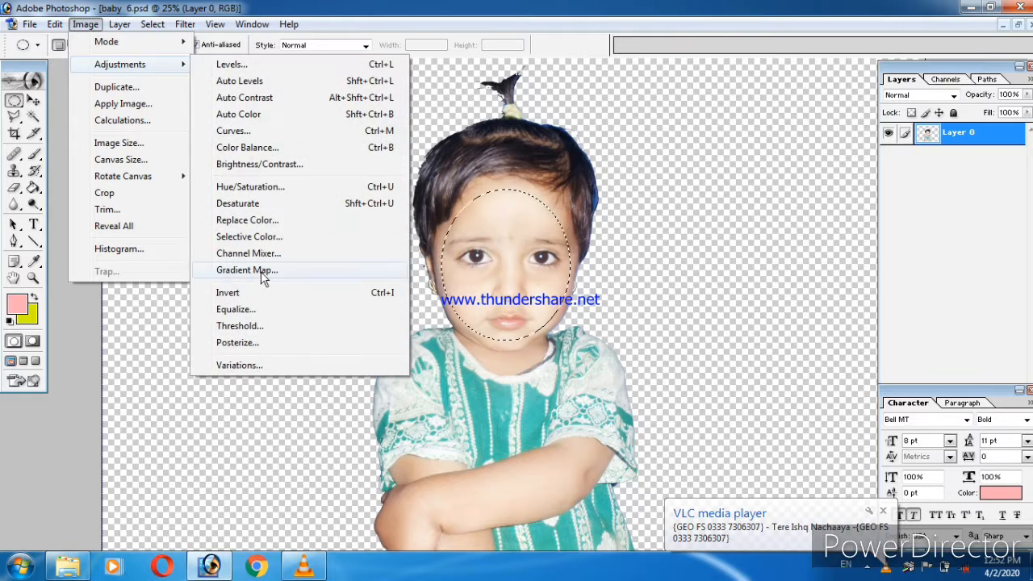
pyautogui.click(242, 166)
pyautogui.click(707, 223)
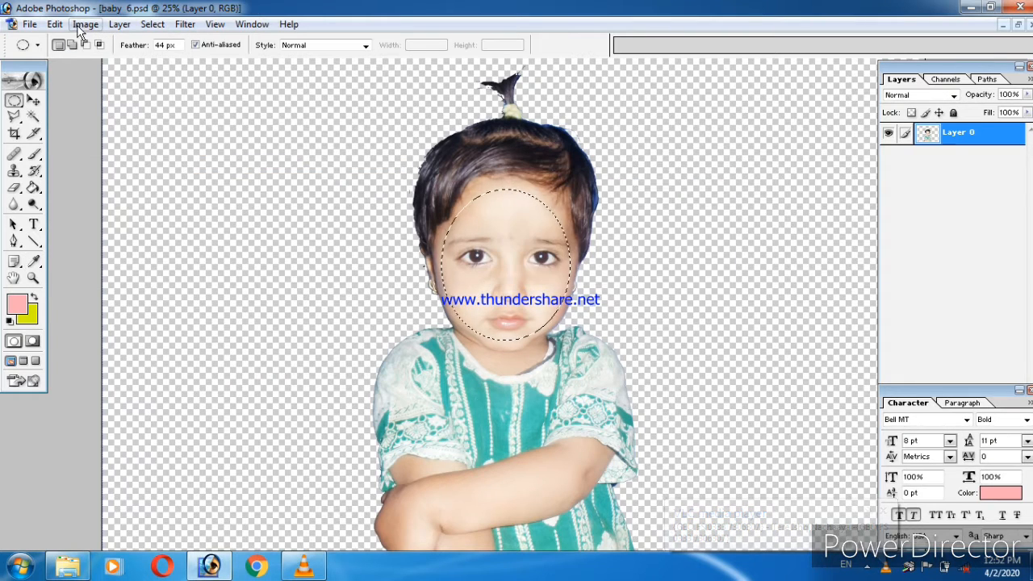
# Brighten the selected face with Curves by raising the midpoint to input 109, output 134, and remove the selection
pyautogui.click(84, 24)
pyautogui.moveTo(129, 62)
pyautogui.click(225, 86)
pyautogui.moveTo(852, 304); pyautogui.dragTo(844, 300)
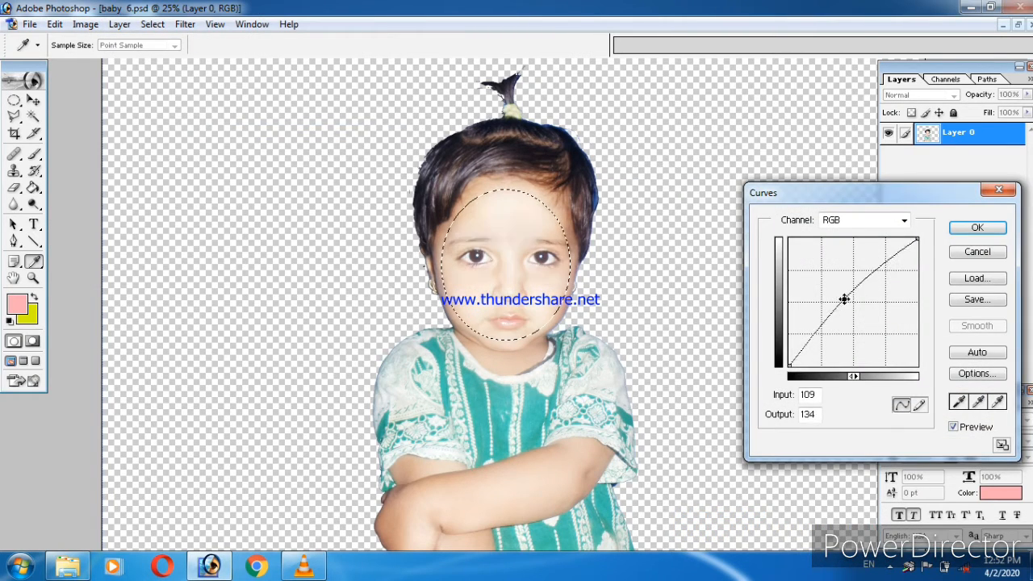
pyautogui.press('Return')
pyautogui.hotkey('ctrl', 'd')
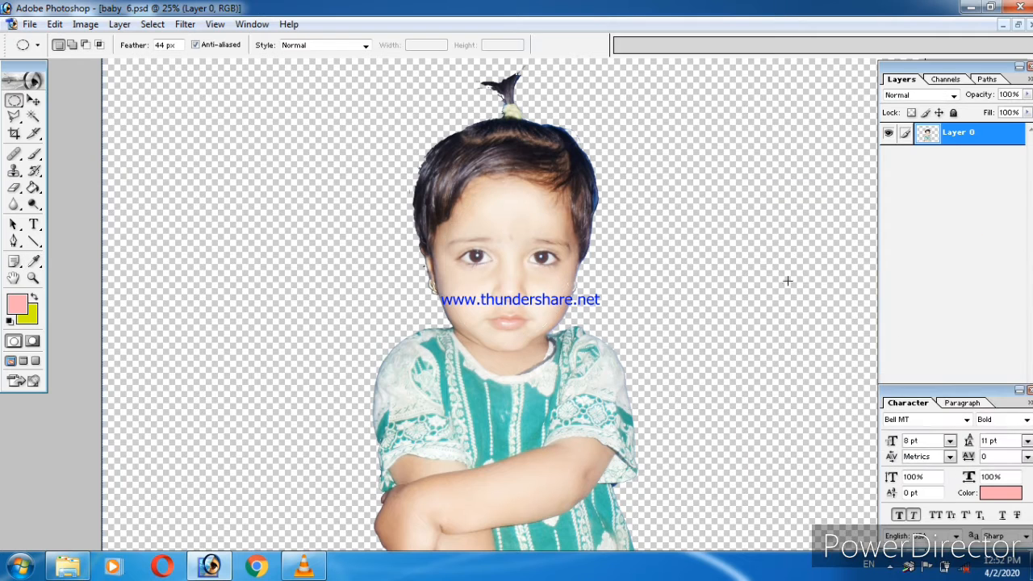
pyautogui.press('v')
pyautogui.hotkey('ctrl', '-')
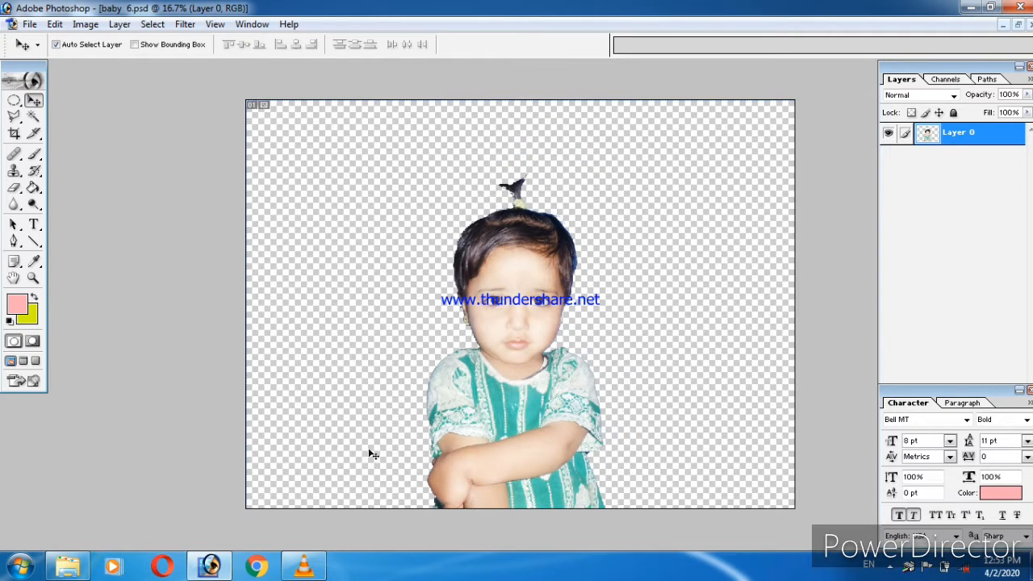
# Open the hair_7 image from the pic editor folder and copy the hairpiece into the baby_6 document as a new layer
pyautogui.click(68, 567)
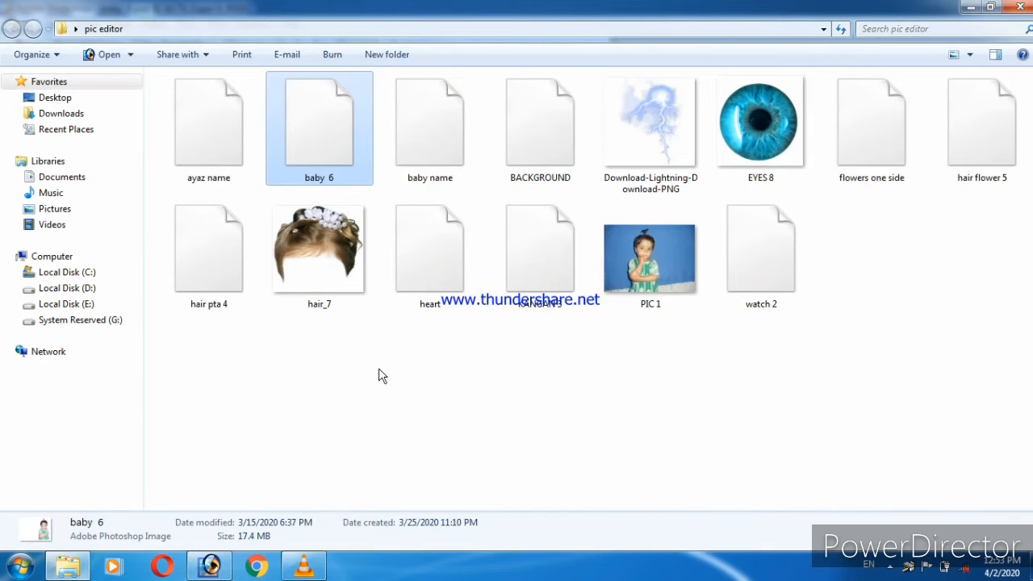
pyautogui.moveTo(321, 257); pyautogui.dragTo(321, 319)
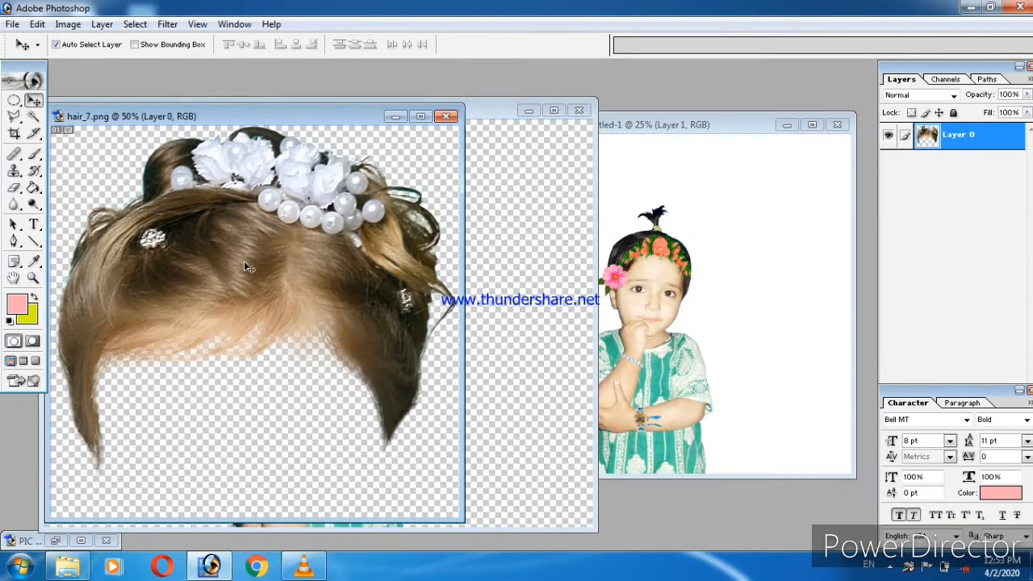
pyautogui.moveTo(245, 263); pyautogui.dragTo(539, 282)
pyautogui.click(787, 124)
pyautogui.click(554, 110)
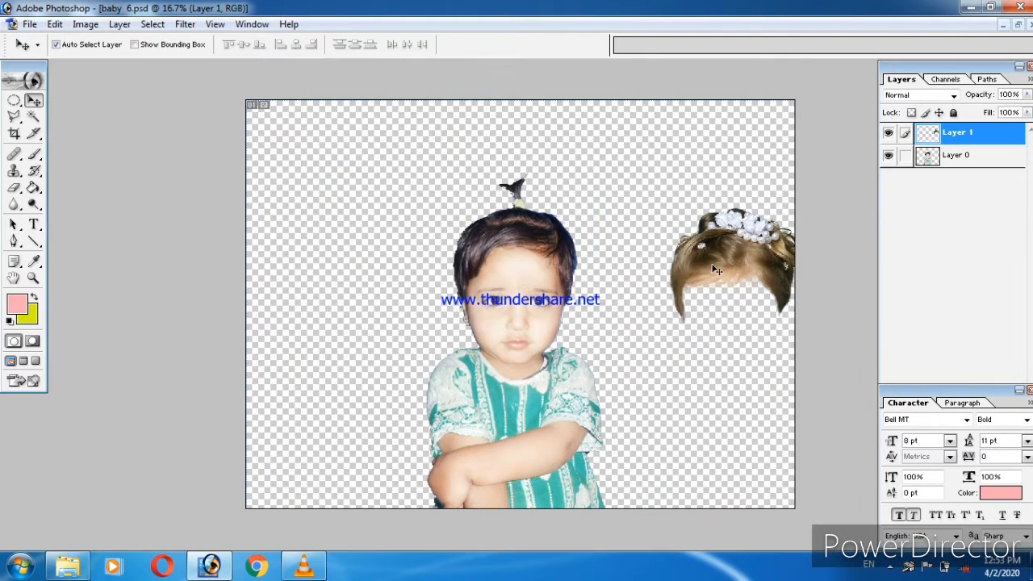
# Position the hairpiece over the child's head and scale it to fit, about 98.9% wide and 103.9% high
pyautogui.moveTo(720, 270); pyautogui.dragTo(426, 354)
pyautogui.hotkey('ctrl', '+')
pyautogui.hotkey('ctrl', '+')
pyautogui.hotkey('ctrl', '+')
pyautogui.moveTo(430, 239); pyautogui.dragTo(425, 255)
pyautogui.moveTo(504, 303); pyautogui.dragTo(497, 449)
pyautogui.hotkey('ctrl', 't')
pyautogui.moveTo(410, 230); pyautogui.dragTo(410, 215)
pyautogui.moveTo(427, 269); pyautogui.dragTo(423, 162)
pyautogui.moveTo(605, 329); pyautogui.dragTo(601, 330)
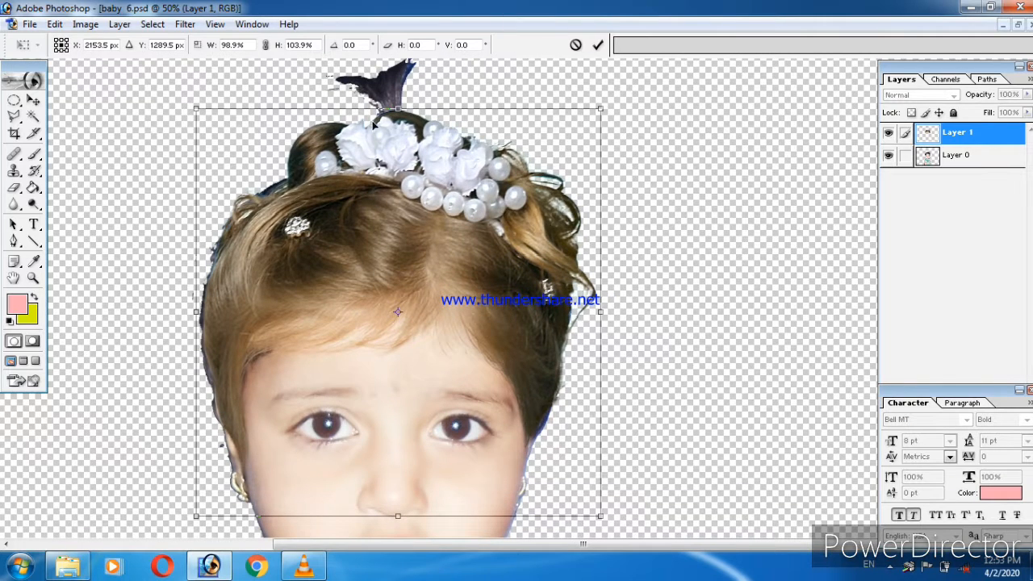
pyautogui.press('Return')
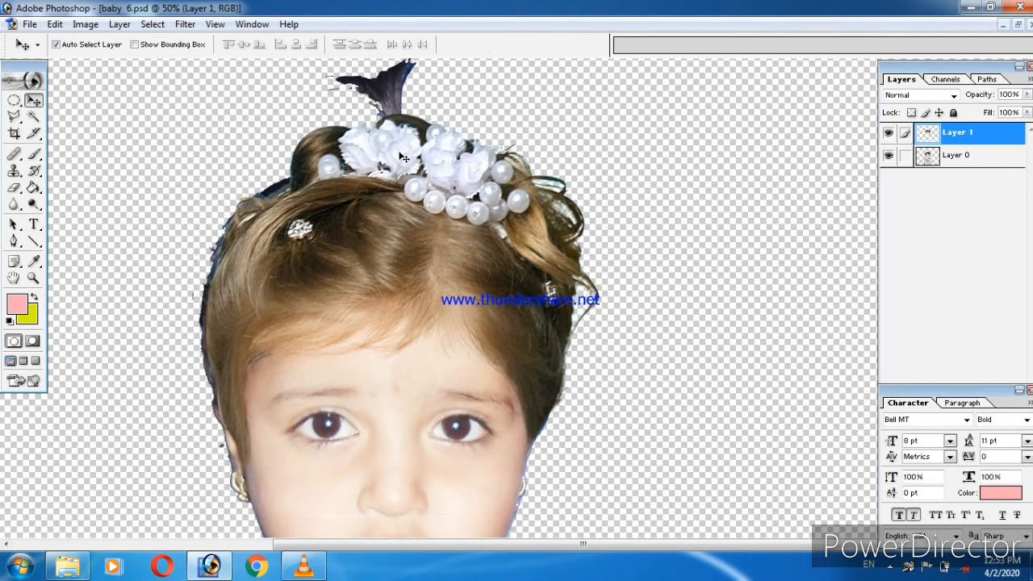
# Widen the hairpiece slightly so it covers the hair beside the child's left temple
pyautogui.moveTo(393, 315); pyautogui.dragTo(397, 258)
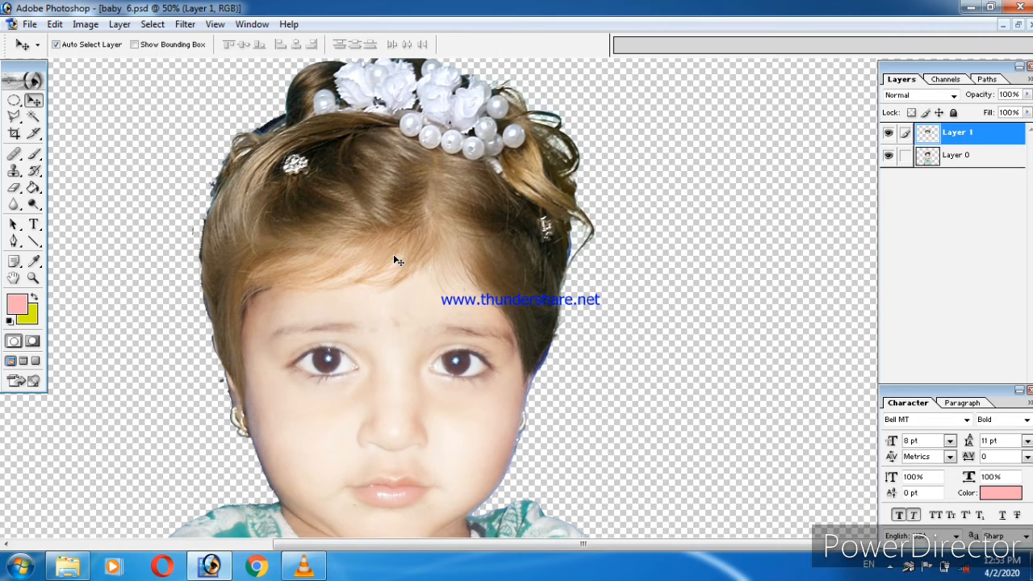
pyautogui.hotkey('ctrl', 't')
pyautogui.moveTo(592, 258); pyautogui.dragTo(600, 258)
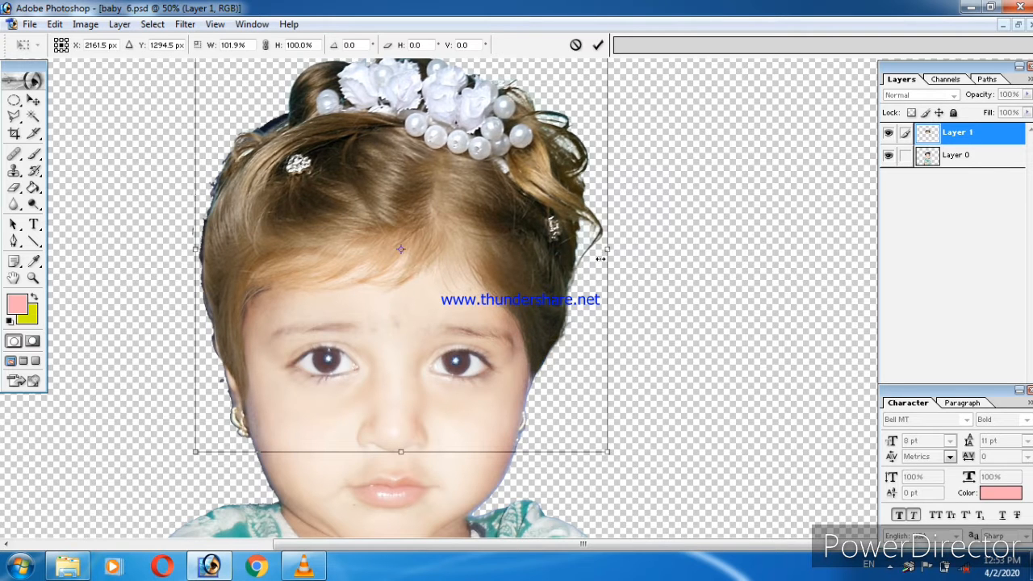
pyautogui.press('Return')
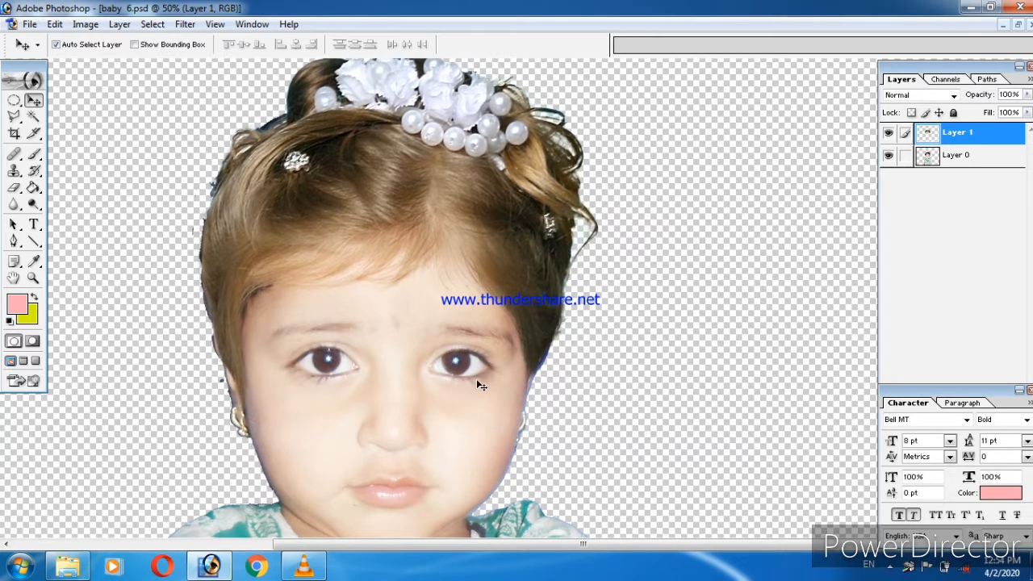
# Erase the original hair and topknot sticking out around the hairpiece on Layer 0, with a 125 to 250 px eraser
pyautogui.moveTo(417, 299); pyautogui.dragTo(399, 281)
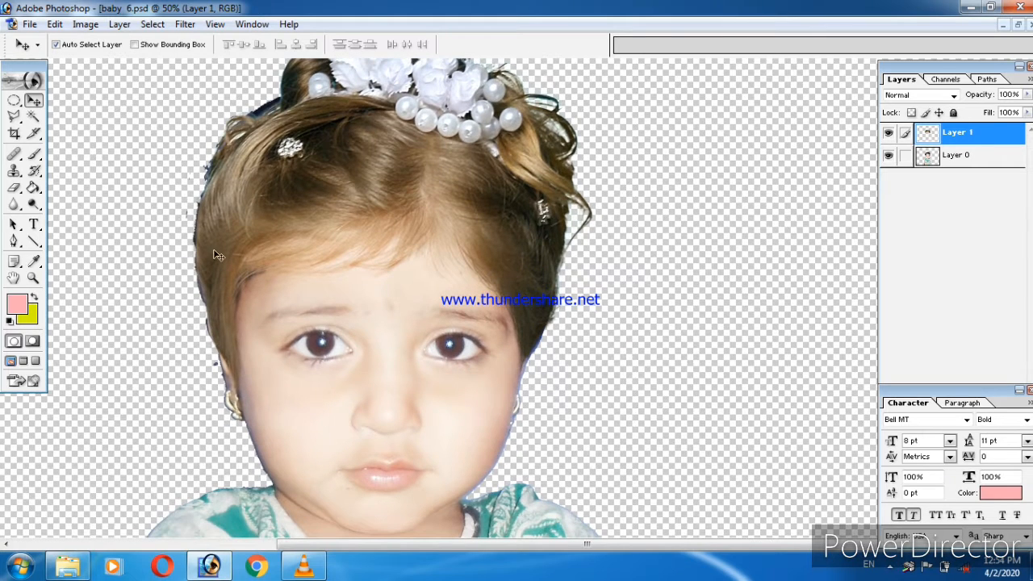
pyautogui.click(16, 188)
pyautogui.hotkey('alt', '[')
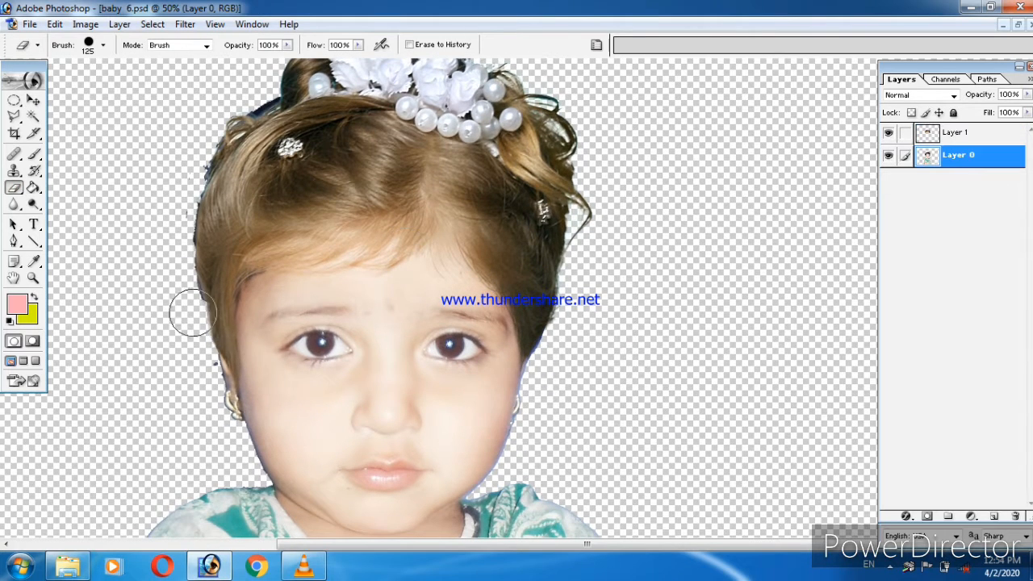
pyautogui.moveTo(219, 131); pyautogui.dragTo(198, 266)
pyautogui.press(']')
pyautogui.press(']')
pyautogui.press(']')
pyautogui.scroll(-2, 323, 138)
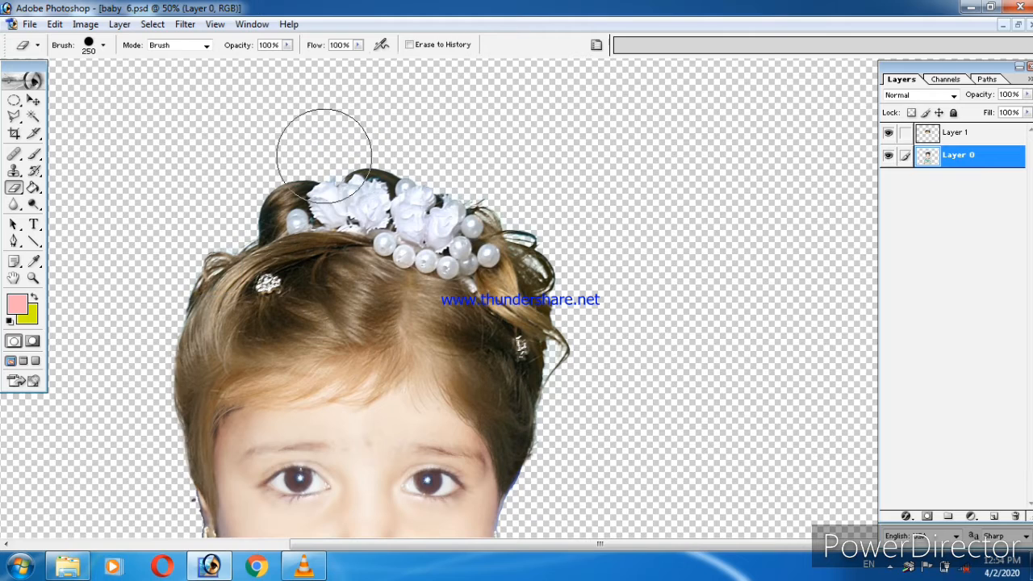
pyautogui.scroll(-3, 516, 234)
pyautogui.moveTo(550, 347); pyautogui.dragTo(645, 372)
# Select the hairpiece layer and stretch it slightly taller from its upper edge
pyautogui.click(34, 101)
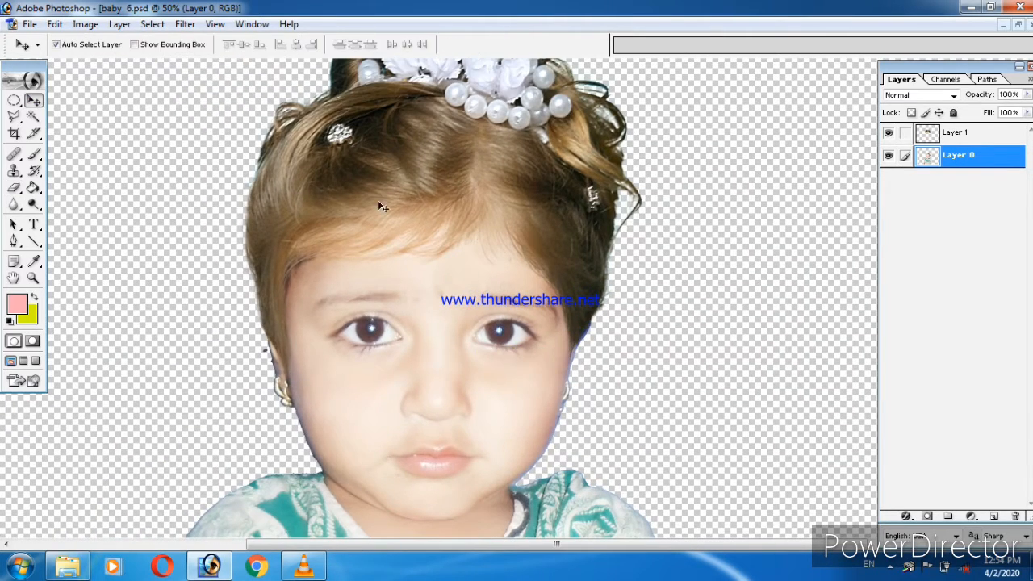
pyautogui.hotkey('ctrl', '-')
pyautogui.hotkey('ctrl', '-')
pyautogui.hotkey('ctrl', '-')
pyautogui.hotkey('ctrl', '-')
pyautogui.hotkey('ctrl', '+')
pyautogui.hotkey('ctrl', '+')
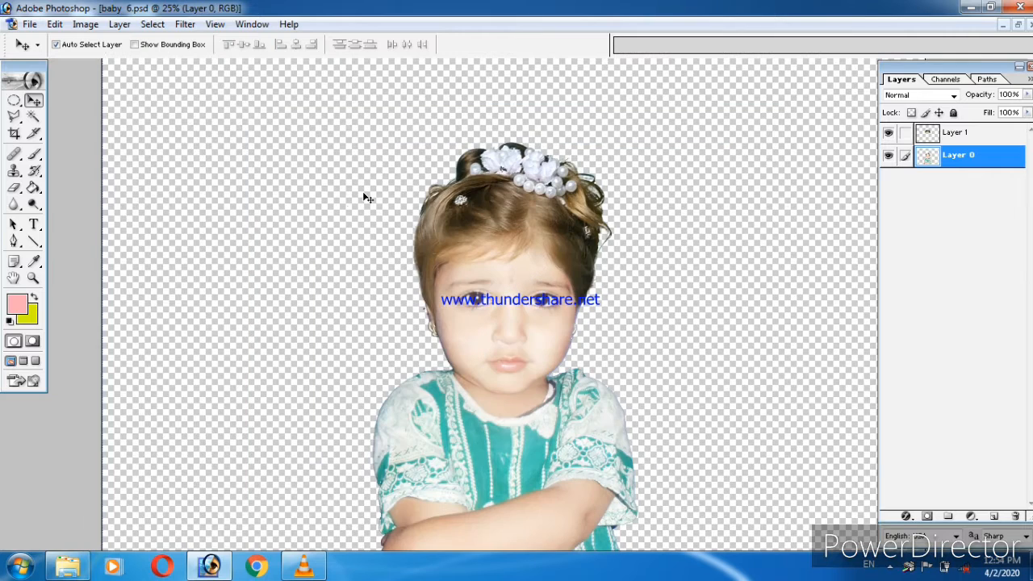
pyautogui.click(520, 210)
pyautogui.hotkey('ctrl', 't')
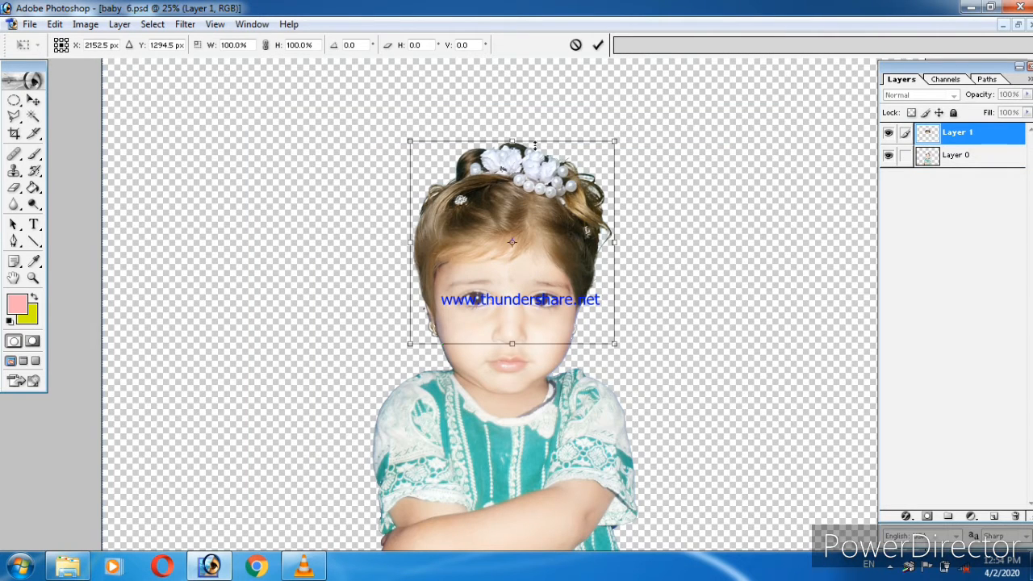
pyautogui.moveTo(534, 145); pyautogui.dragTo(533, 141)
pyautogui.press('Return')
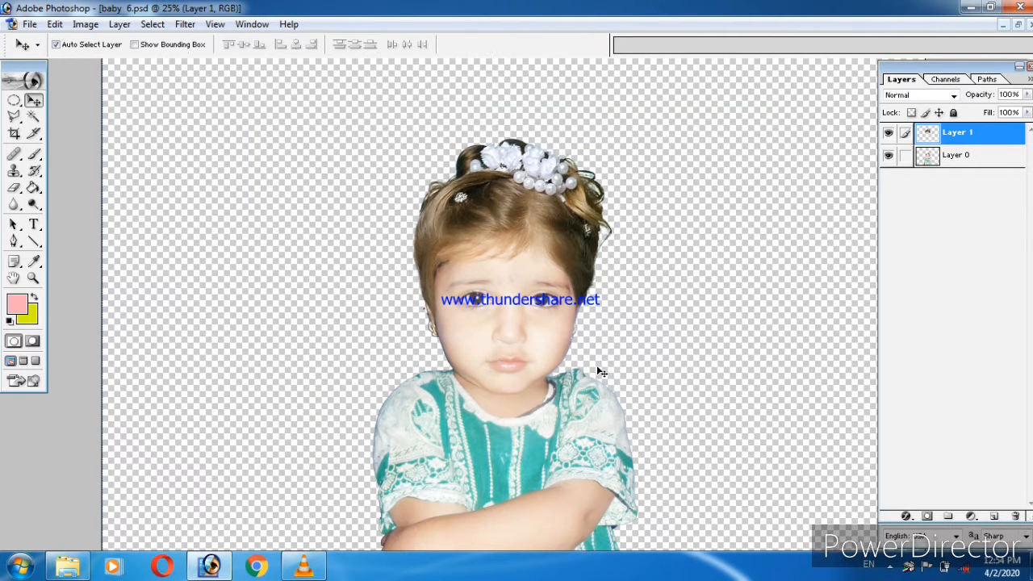
# Nudge the hairpiece down a little on the forehead and extend its crown upward with Free Transform
pyautogui.press('Down')
pyautogui.press('Down')
pyautogui.press('Down')
pyautogui.press('Down')
pyautogui.press('Down')
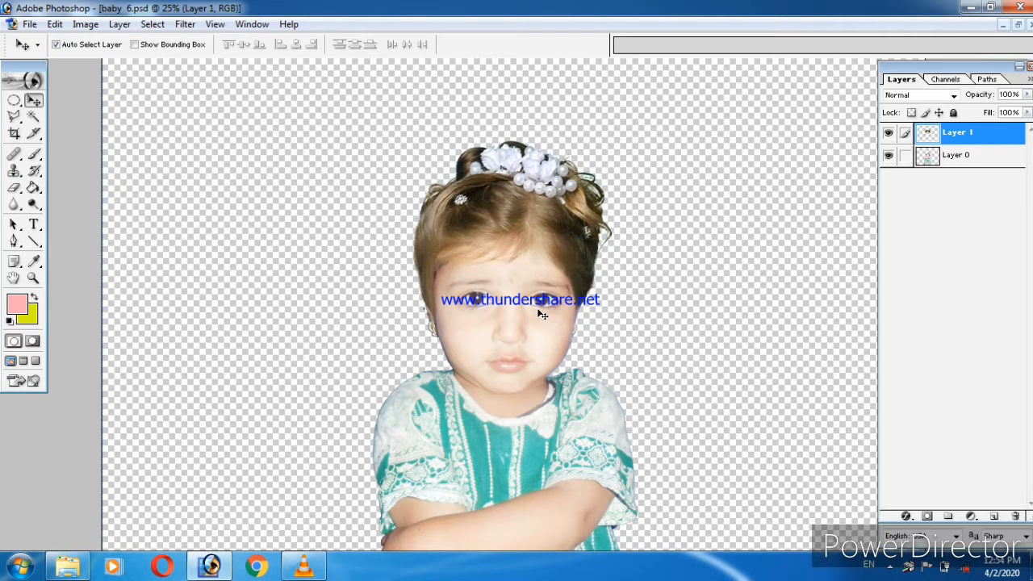
pyautogui.press('Down')
pyautogui.press('Down')
pyautogui.press('Down')
pyautogui.press('Down')
pyautogui.press('Down')
pyautogui.press('Down')
pyautogui.press('Down')
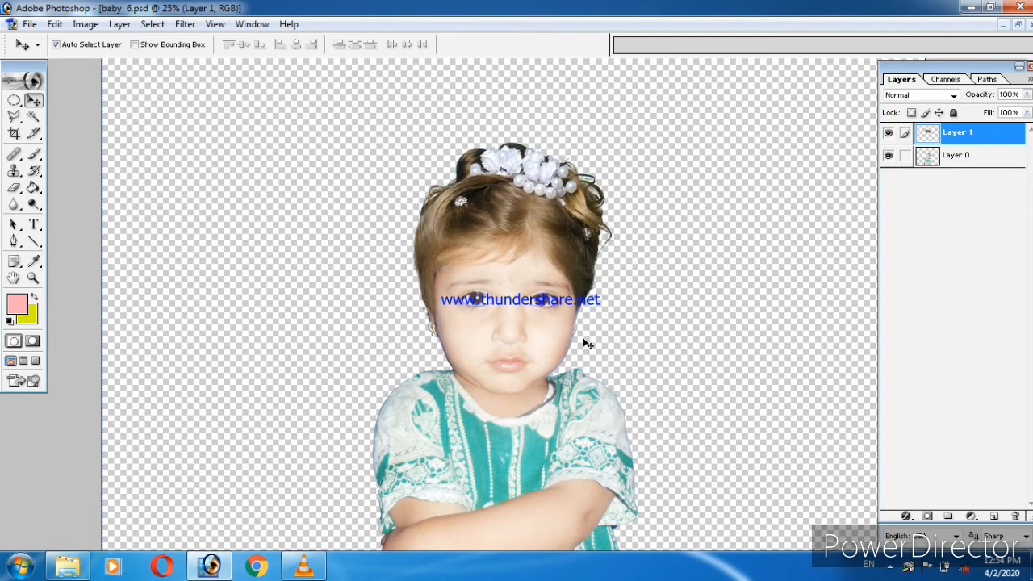
pyautogui.hotkey('ctrl', 't')
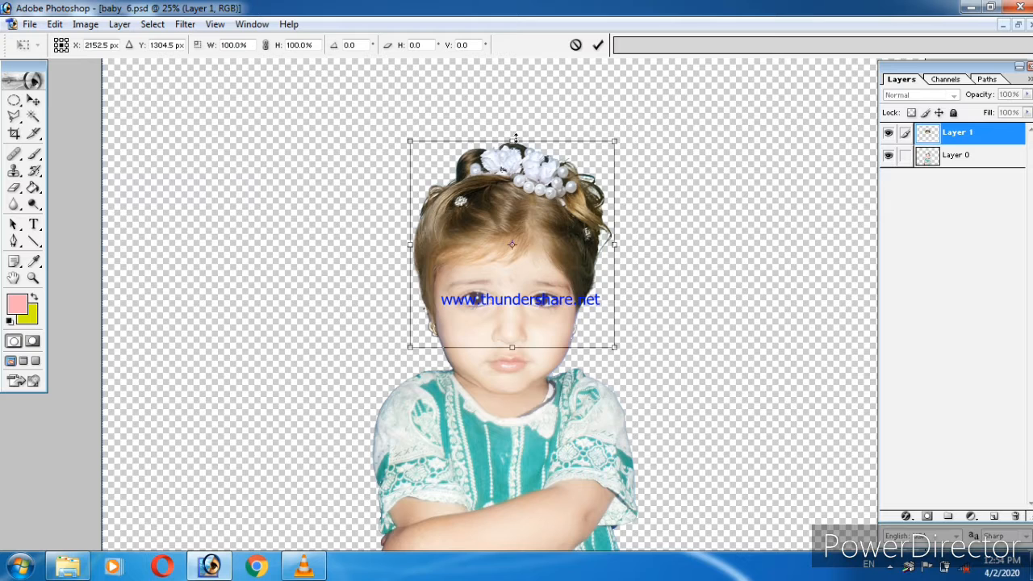
pyautogui.moveTo(515, 137); pyautogui.dragTo(514, 129)
pyautogui.press('Return')
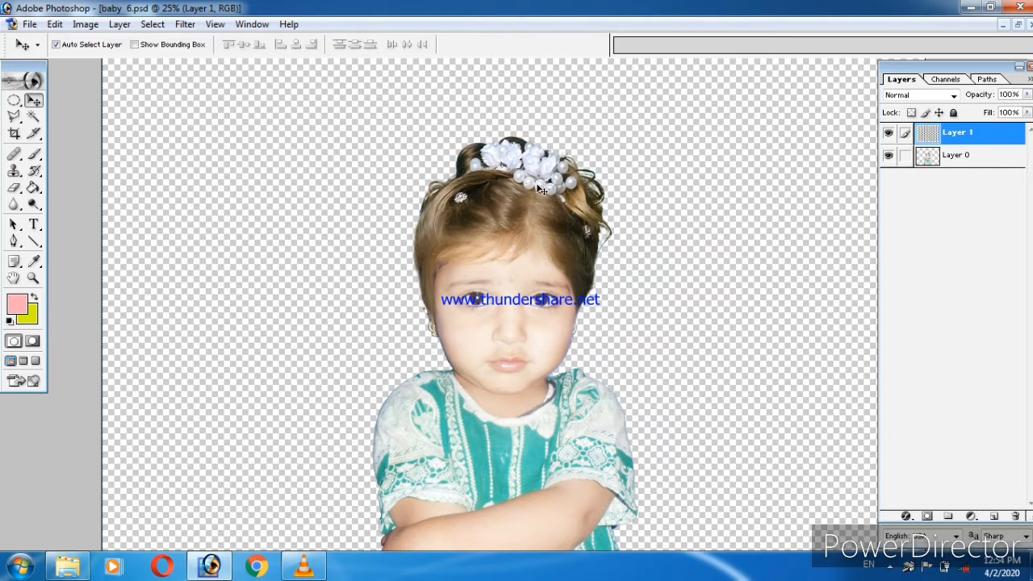
# Try to trim the hairpiece's outer edge beside the child's left temple with a 250 px eraser
pyautogui.hotkey('ctrl', '+')
pyautogui.hotkey('ctrl', '+')
pyautogui.hotkey('ctrl', '-')
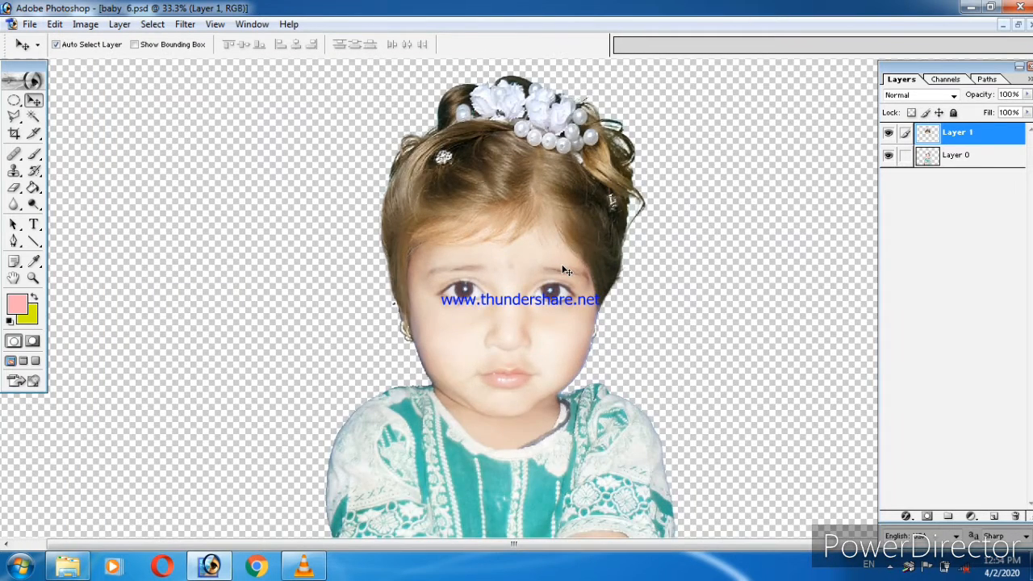
pyautogui.click(13, 187)
pyautogui.hotkey('ctrl', '+')
pyautogui.hotkey('ctrl', '+')
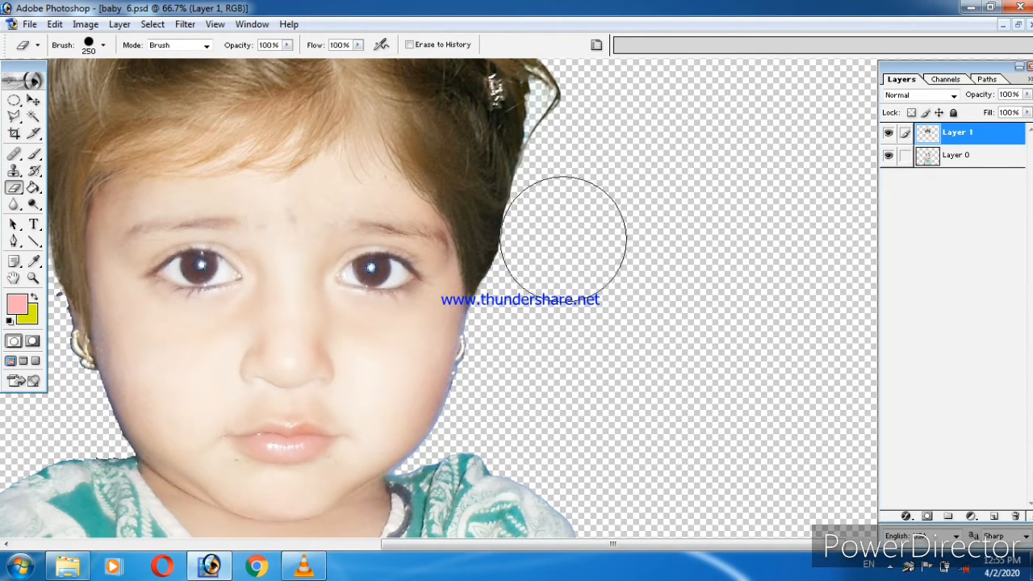
pyautogui.click(558, 246)
pyautogui.click(552, 277)
pyautogui.click(549, 282)
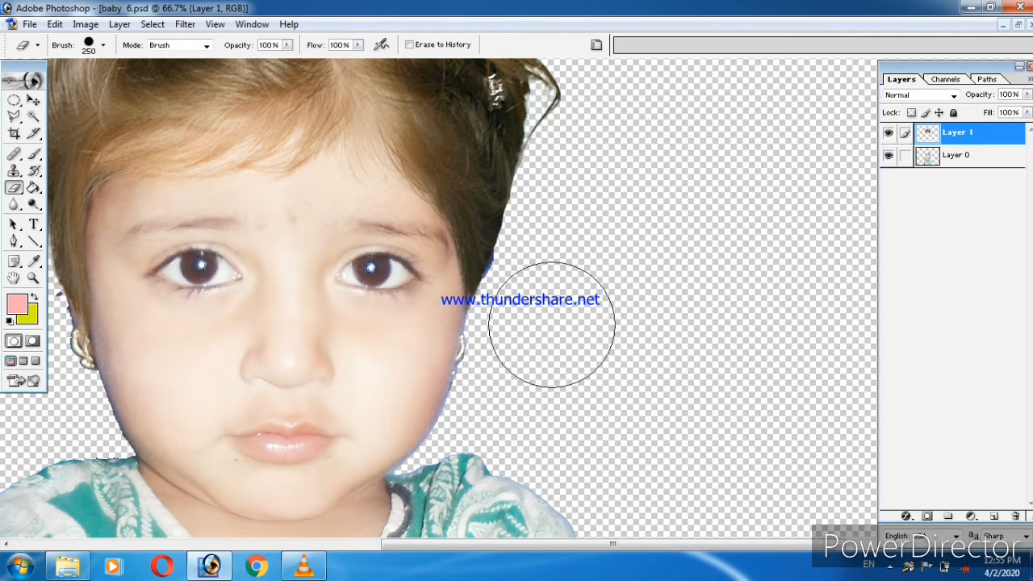
pyautogui.moveTo(565, 226)
pyautogui.mouseDown()
pyautogui.moveTo(715, 351)
pyautogui.moveTo(688, 288)
pyautogui.moveTo(675, 285)
pyautogui.mouseUp()
# Step back through the eraser strokes made on the edge of the hairpiece
pyautogui.click(58, 24)
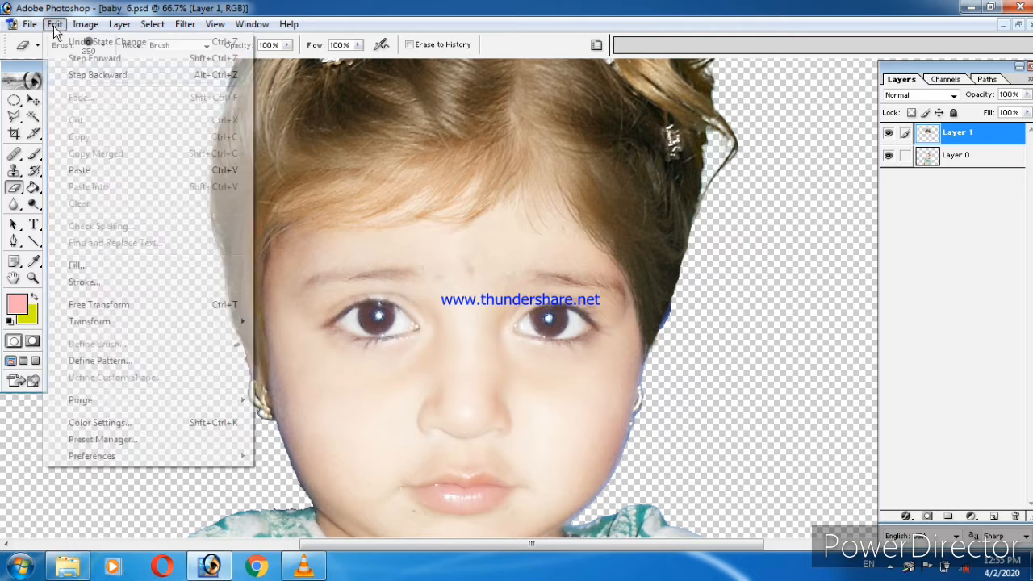
pyautogui.click(76, 79)
pyautogui.click(56, 26)
pyautogui.click(75, 76)
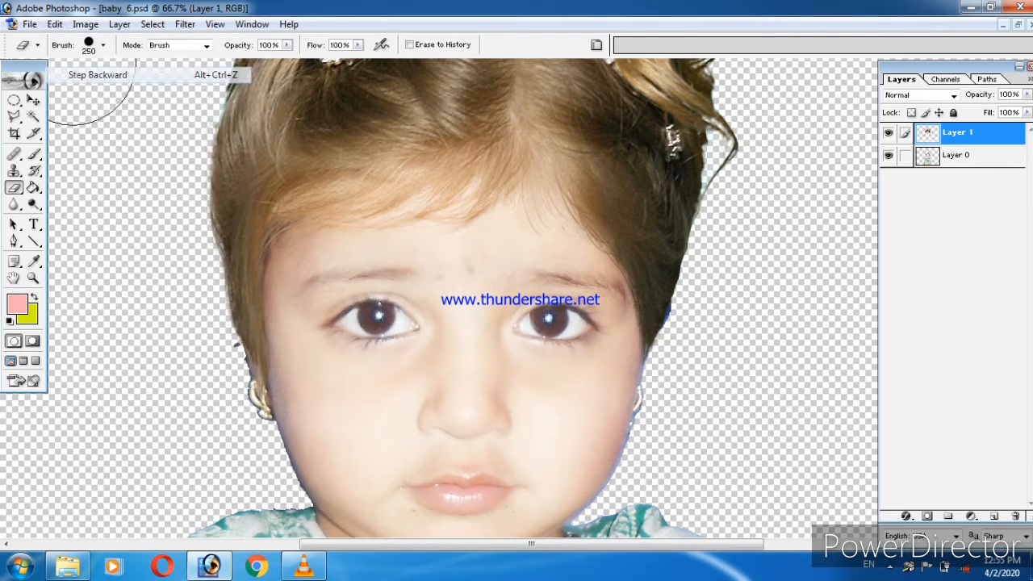
pyautogui.click(57, 26)
pyautogui.click(76, 76)
pyautogui.click(55, 24)
pyautogui.click(77, 76)
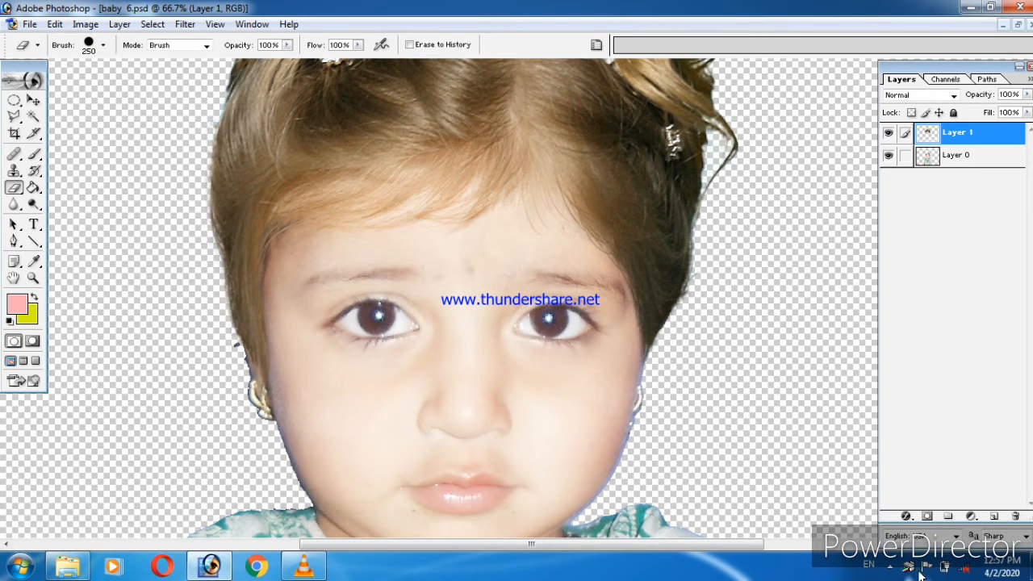
# Examine how the hairpiece fits the child's head, both close up and in the whole portrait
pyautogui.click(889, 566)
pyautogui.click(739, 397)
pyautogui.moveTo(635, 273); pyautogui.dragTo(597, 327)
pyautogui.hotkey('ctrl', '-')
pyautogui.hotkey('ctrl', '-')
pyautogui.hotkey('ctrl', '-')
pyautogui.hotkey('ctrl', '+')
pyautogui.hotkey('ctrl', '-')
pyautogui.hotkey('ctrl', '-')
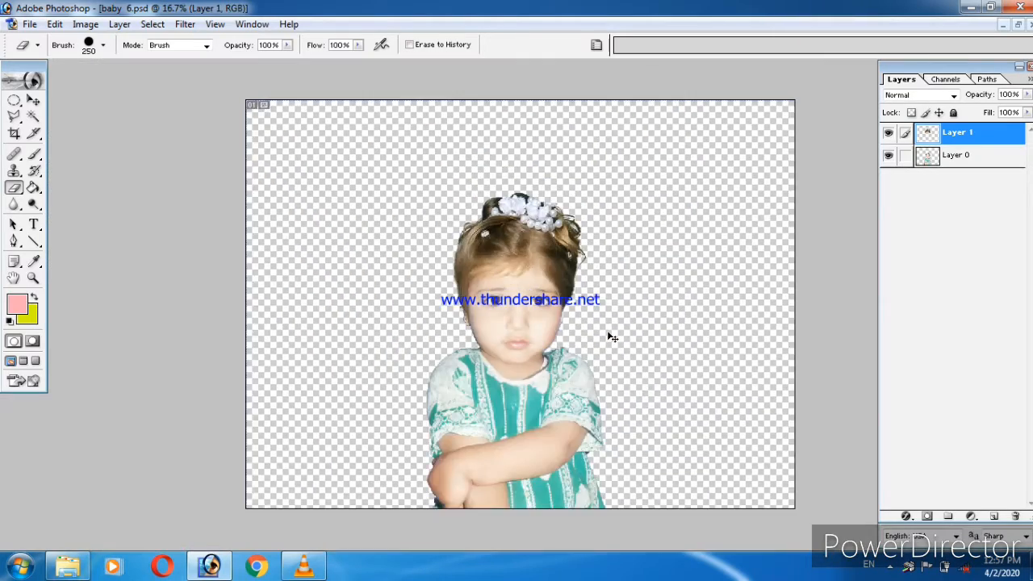
pyautogui.hotkey('ctrl', '+')
pyautogui.hotkey('ctrl', '+')
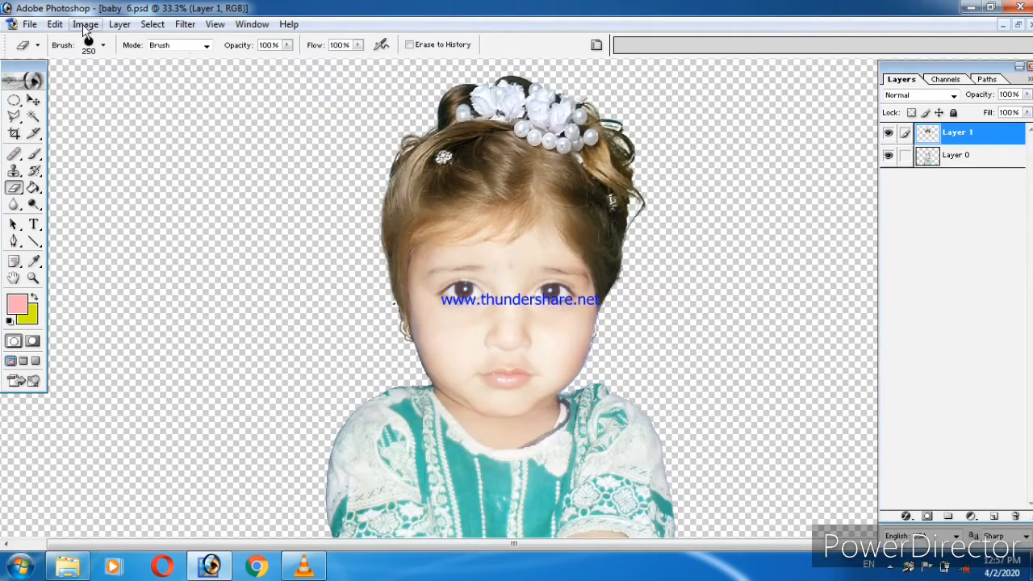
# Darken the hairpiece layer slightly with Curves by lowering the middle of the RGB curve
pyautogui.click(84, 24)
pyautogui.moveTo(102, 62)
pyautogui.click(242, 131)
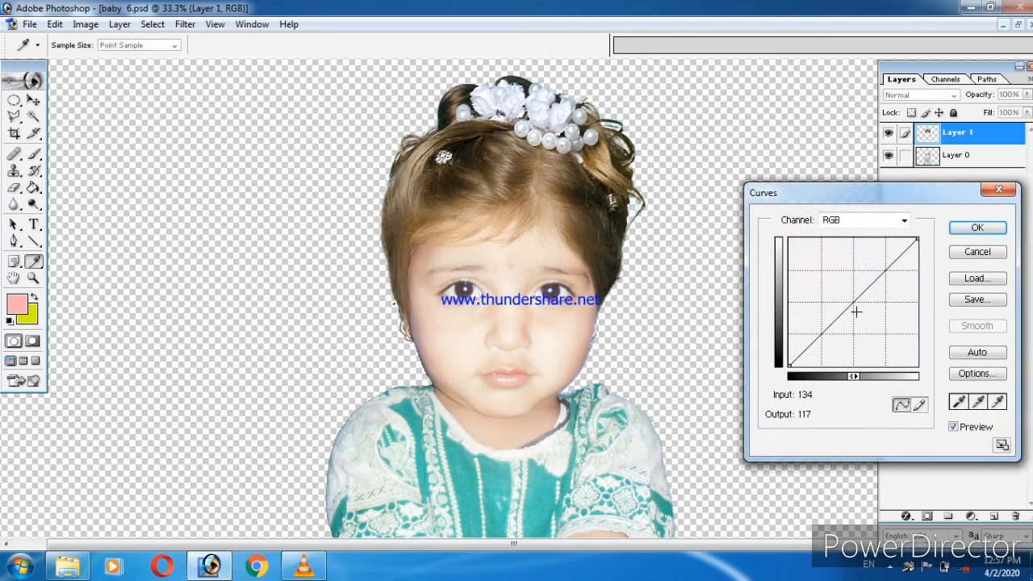
pyautogui.moveTo(856, 311); pyautogui.dragTo(855, 314)
pyautogui.click(978, 228)
# Raise the hairpiece's contrast slightly with Brightness/Contrast and merge it down into the portrait layer
pyautogui.click(85, 24)
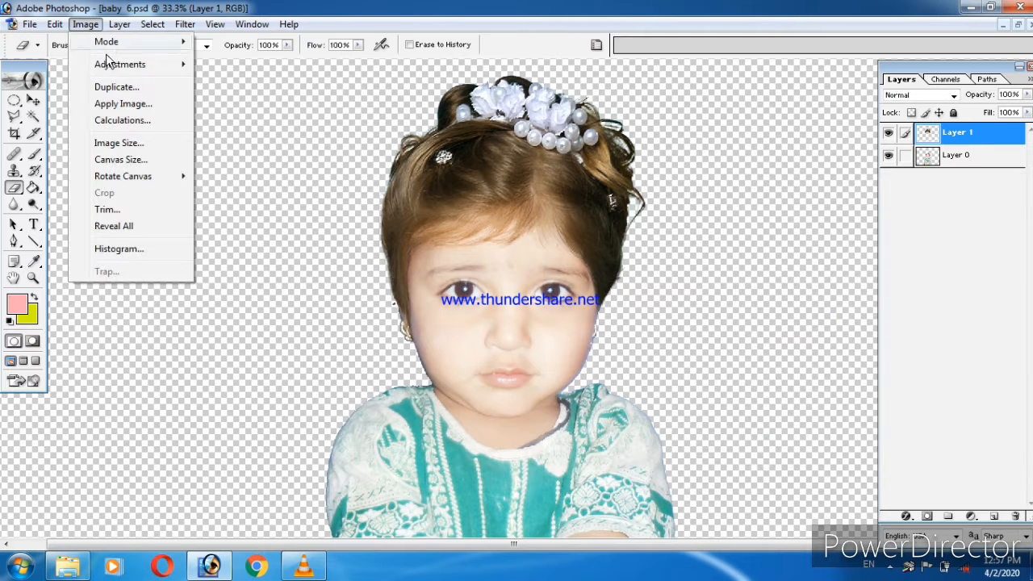
pyautogui.moveTo(101, 63)
pyautogui.click(250, 166)
pyautogui.moveTo(597, 176); pyautogui.dragTo(732, 210)
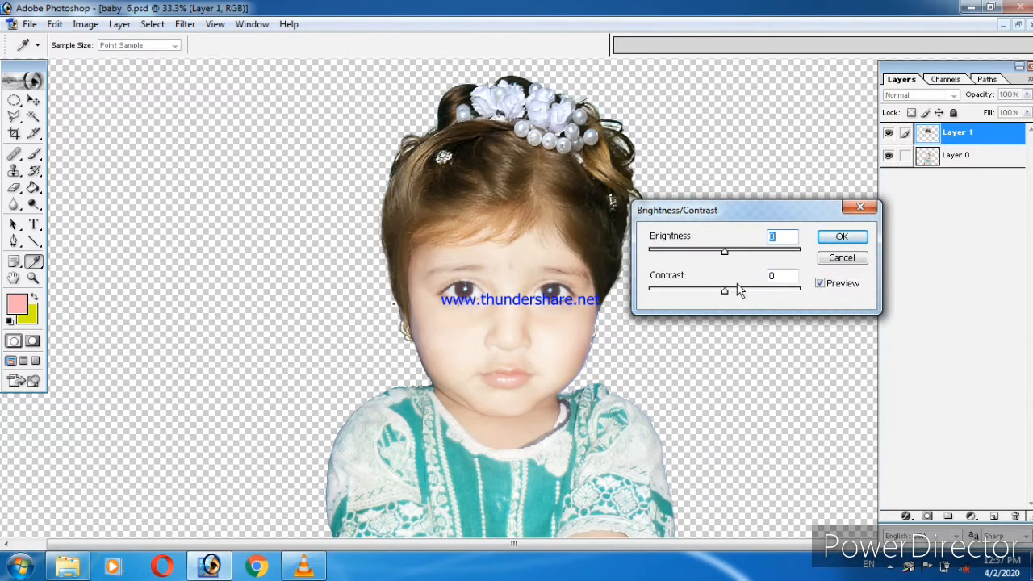
pyautogui.moveTo(725, 290); pyautogui.dragTo(734, 293)
pyautogui.click(842, 239)
pyautogui.moveTo(631, 278); pyautogui.dragTo(597, 304)
pyautogui.hotkey('ctrl', 'e')
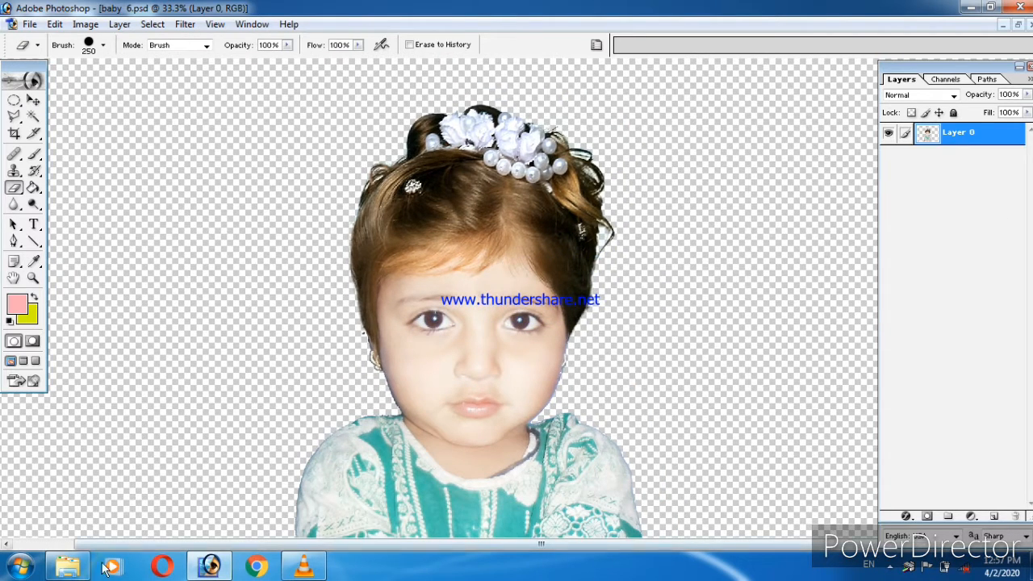
# Bring the EYES 8 image from the pic editor folder into the portrait document as a new layer
pyautogui.hotkey('alt', 'Tab')
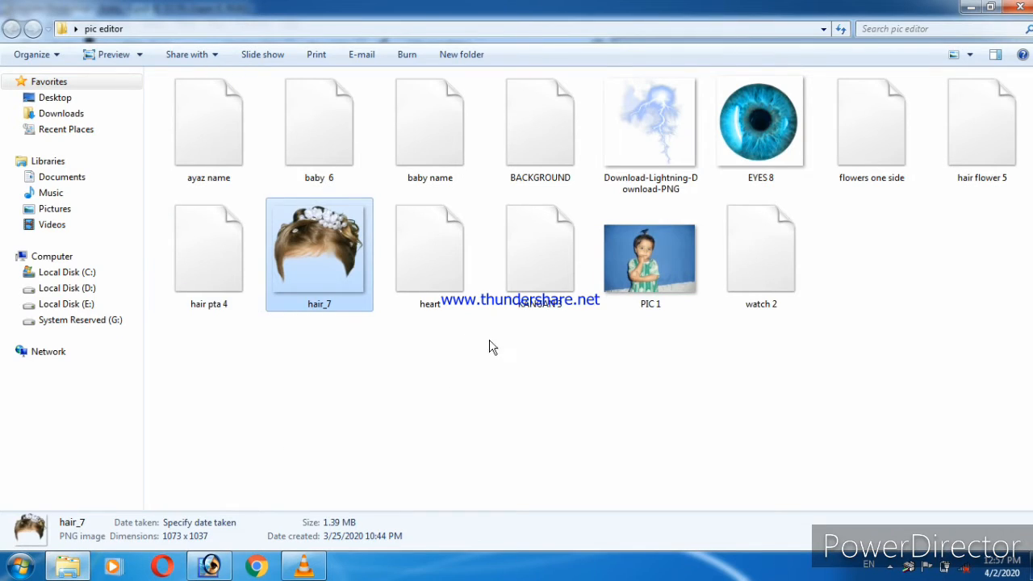
pyautogui.doubleClick(764, 116)
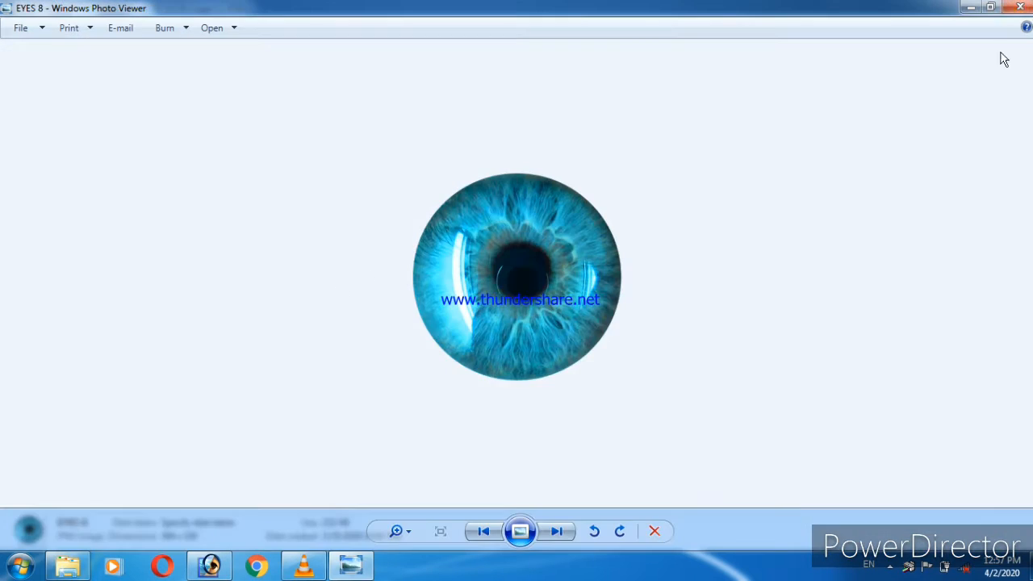
pyautogui.click(1020, 7)
pyautogui.moveTo(780, 141); pyautogui.dragTo(534, 385)
pyautogui.click(33, 100)
pyautogui.click(555, 111)
# Scale the blue iris layer down to about 37% width and 36% height and move it just below the child's left eye
pyautogui.hotkey('ctrl', '+')
pyautogui.hotkey('ctrl', '+')
pyautogui.hotkey('ctrl', '+')
pyautogui.hotkey('ctrl', '+')
pyautogui.hotkey('ctrl', '+')
pyautogui.moveTo(478, 295); pyautogui.dragTo(341, 159)
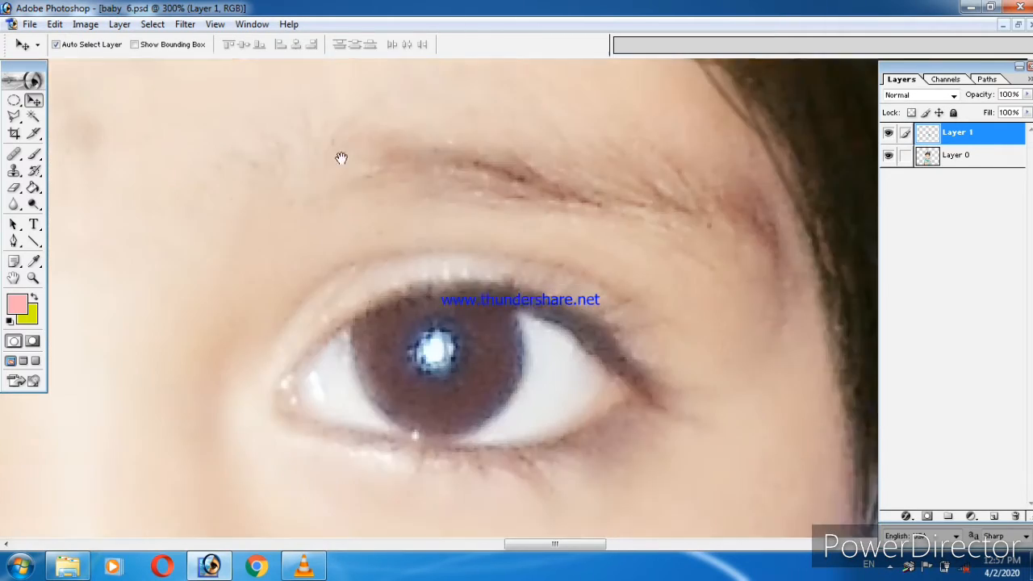
pyautogui.moveTo(460, 517)
pyautogui.mouseDown()
pyautogui.moveTo(467, 124)
pyautogui.moveTo(335, 255)
pyautogui.mouseUp()
pyautogui.moveTo(336, 254)
pyautogui.mouseDown()
pyautogui.moveTo(396, 357)
pyautogui.moveTo(415, 279)
pyautogui.moveTo(491, 153)
pyautogui.mouseUp()
pyautogui.moveTo(487, 182)
pyautogui.mouseDown()
pyautogui.moveTo(363, 404)
pyautogui.moveTo(392, 294)
pyautogui.mouseUp()
pyautogui.hotkey('ctrl', 't')
pyautogui.hotkey('ctrl', '-')
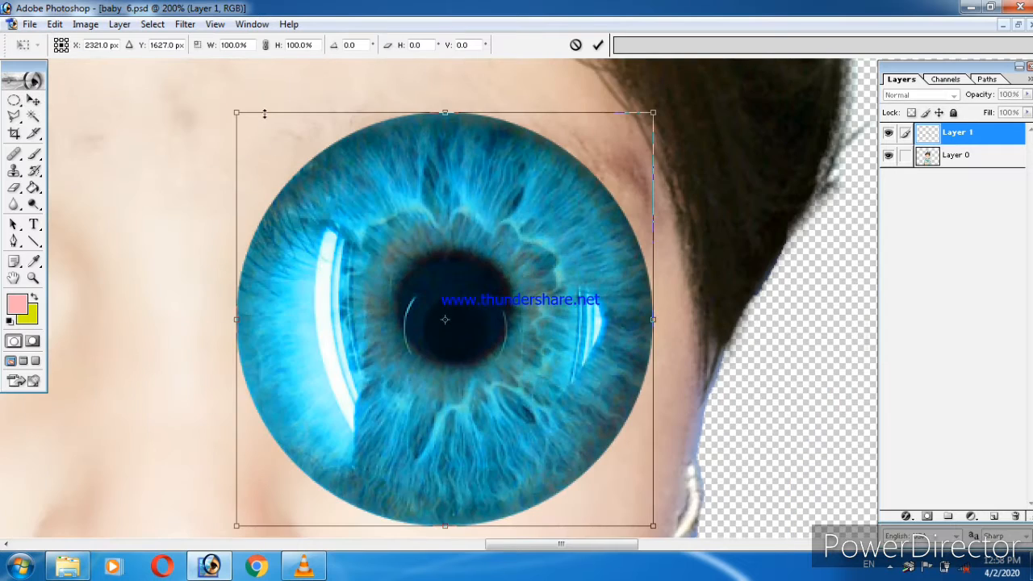
pyautogui.moveTo(234, 111); pyautogui.dragTo(494, 368)
pyautogui.moveTo(541, 419); pyautogui.dragTo(449, 282)
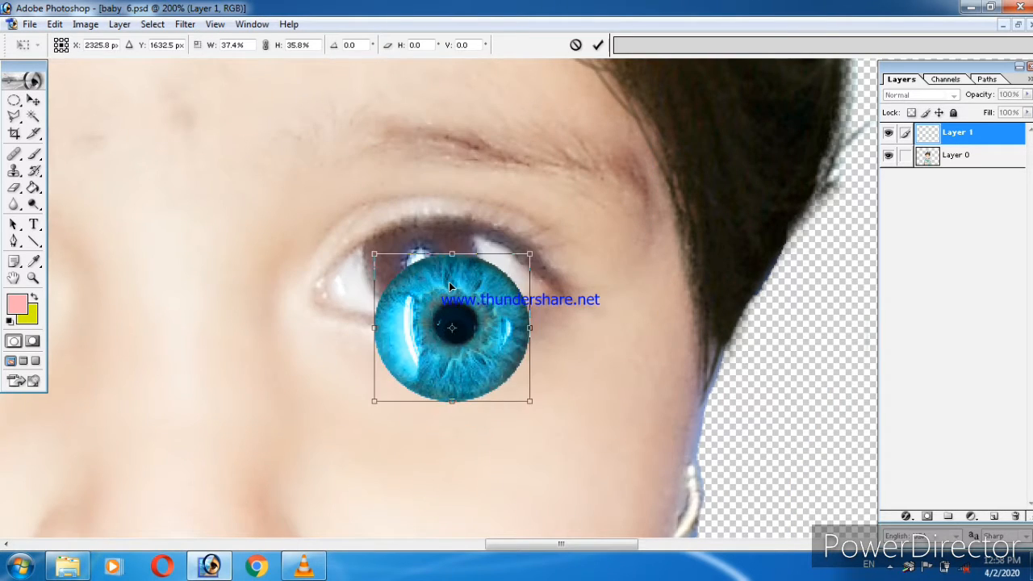
# Reduce the iris further to about 25% of its original size and fit it over the natural iris of the child's left eye
pyautogui.hotkey('ctrl', '+')
pyautogui.hotkey('ctrl', '+')
pyautogui.moveTo(195, 141); pyautogui.dragTo(273, 194)
pyautogui.moveTo(308, 279); pyautogui.dragTo(272, 226)
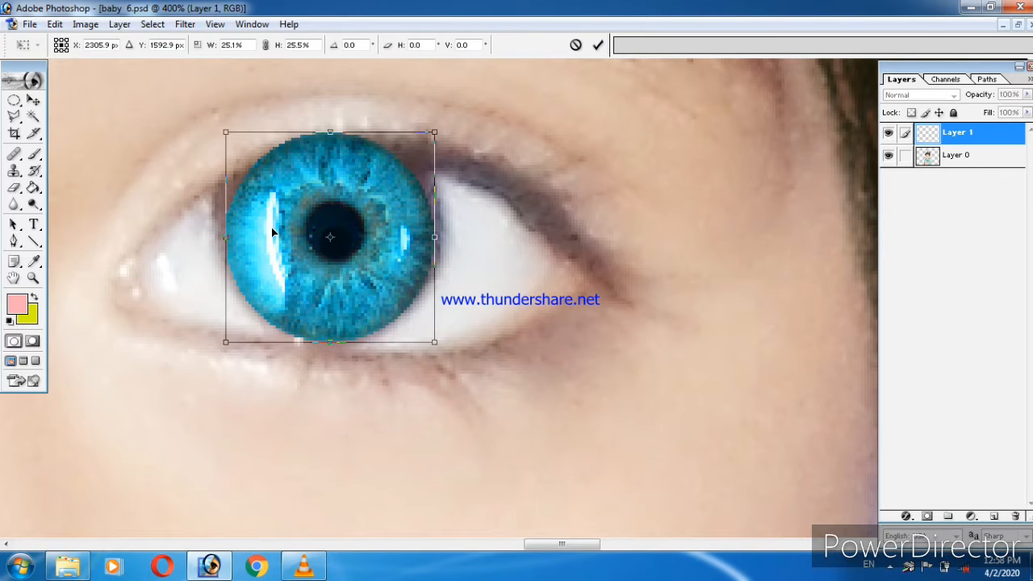
pyautogui.press('Return')
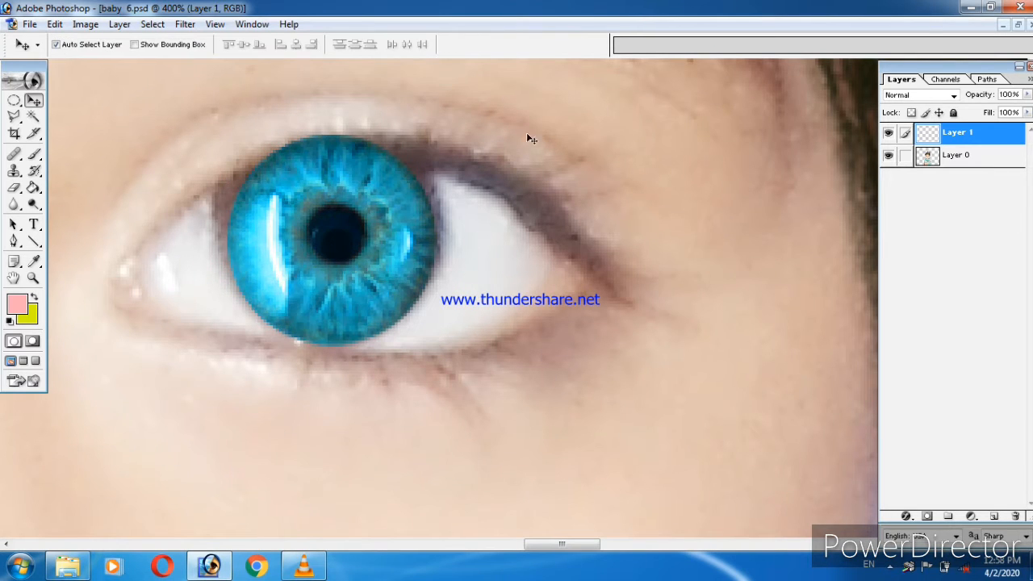
# Erase the iris's upper edge under the eyelid with a size 20 Eraser at 37% opacity and 31% flow
pyautogui.click(16, 187)
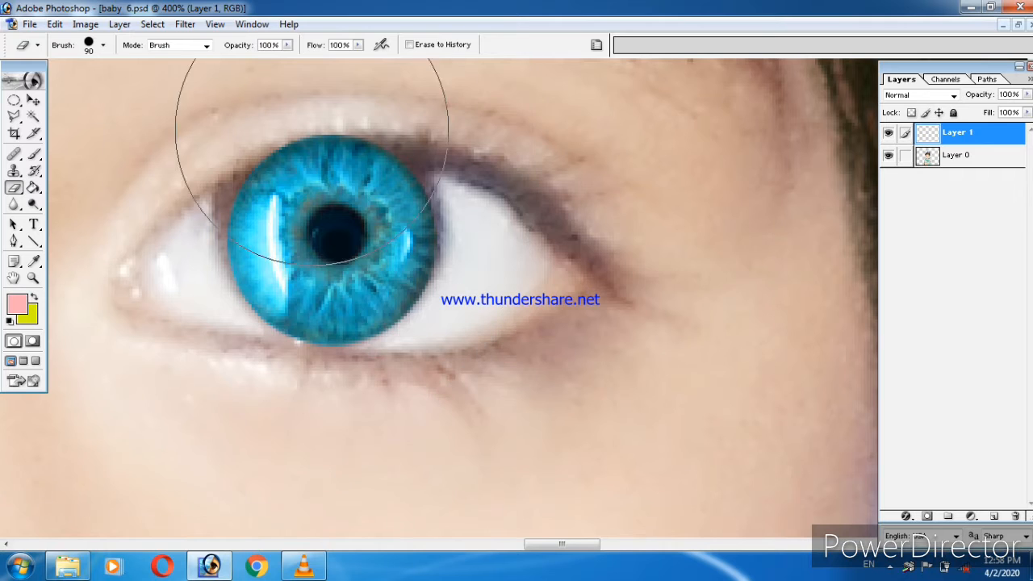
pyautogui.click(357, 46)
pyautogui.click(306, 61)
pyautogui.press('[')
pyautogui.press('[')
pyautogui.press('[')
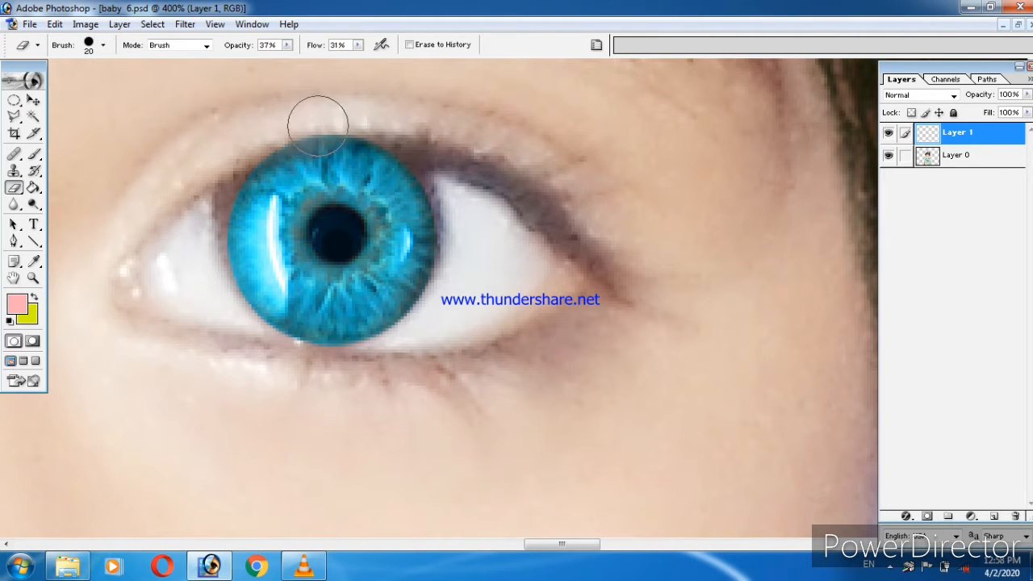
pyautogui.moveTo(319, 129); pyautogui.dragTo(364, 121)
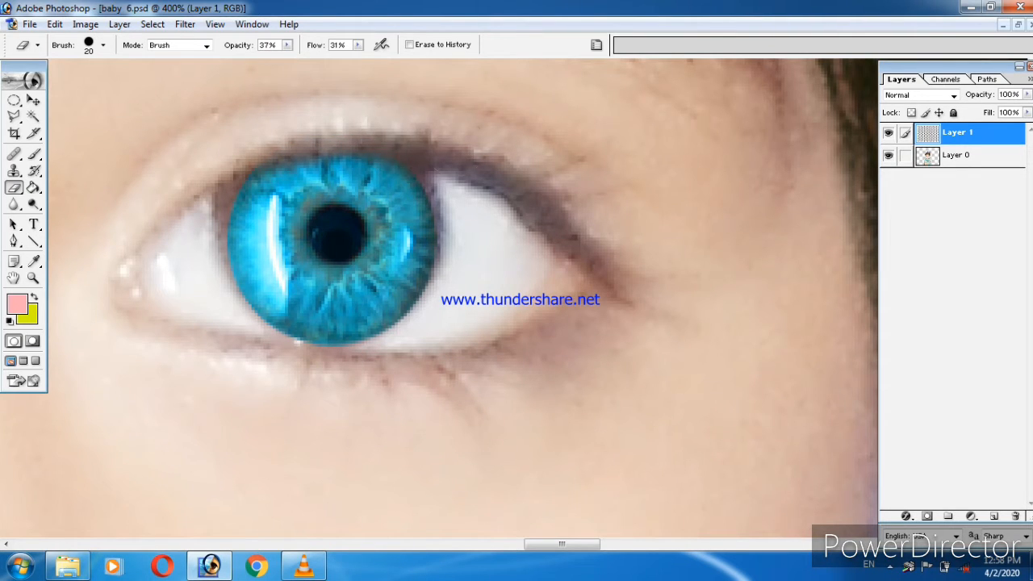
# Examine how the blue iris looks in the whole portrait and close up
pyautogui.hotkey('ctrl', '-')
pyautogui.hotkey('ctrl', '-')
pyautogui.hotkey('ctrl', '-')
pyautogui.hotkey('ctrl', '-')
pyautogui.hotkey('ctrl', '-')
pyautogui.hotkey('ctrl', '-')
pyautogui.hotkey('ctrl', '+')
pyautogui.hotkey('ctrl', '+')
pyautogui.hotkey('ctrl', '+')
pyautogui.hotkey('ctrl', '+')
pyautogui.hotkey('ctrl', '+')
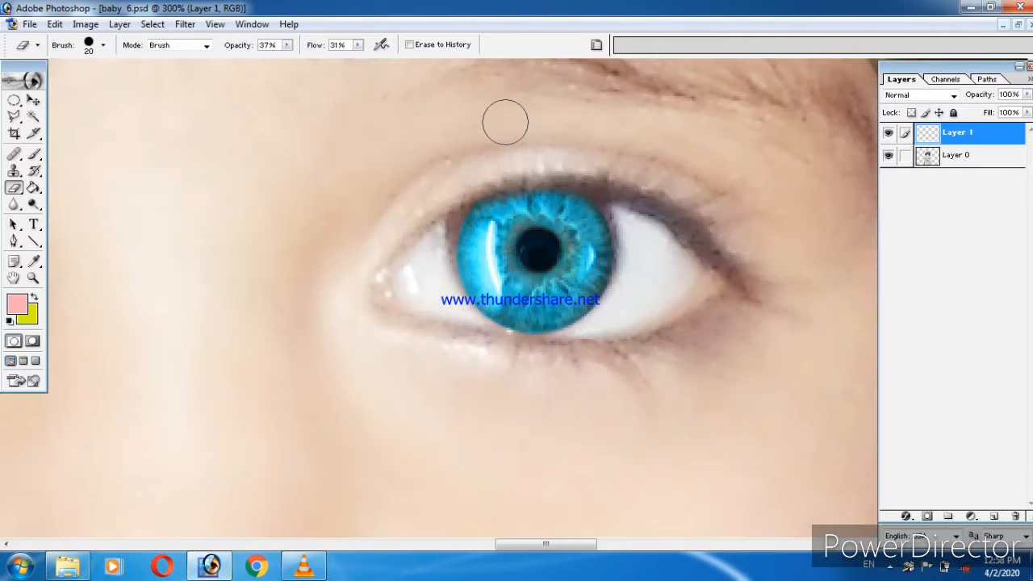
# Nudge the blue iris slightly left and up and enlarge it a little to cover the natural iris
pyautogui.moveTo(539, 263); pyautogui.dragTo(454, 200)
pyautogui.click(33, 100)
pyautogui.press('Left')
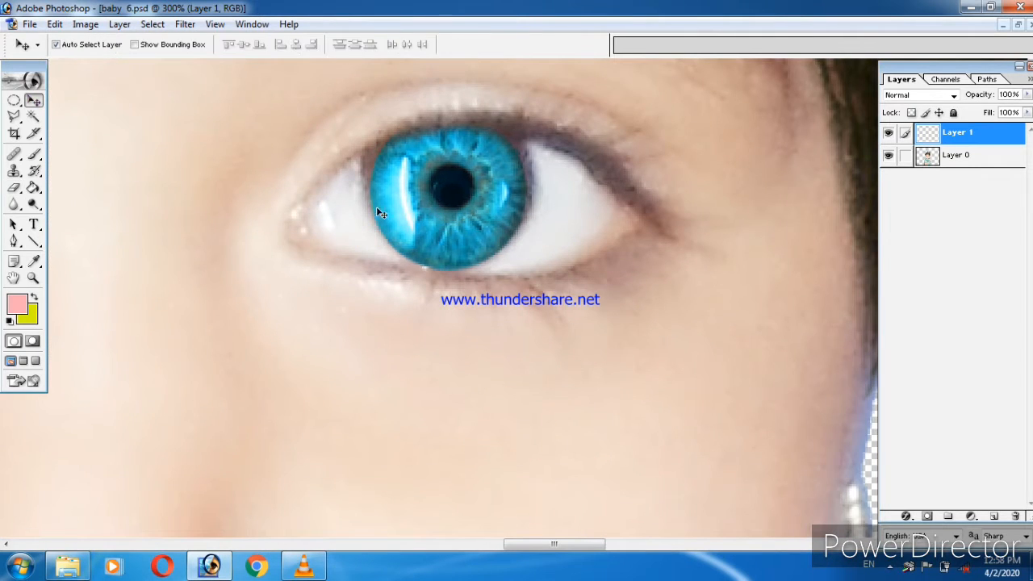
pyautogui.press('Up')
pyautogui.hotkey('ctrl', 't')
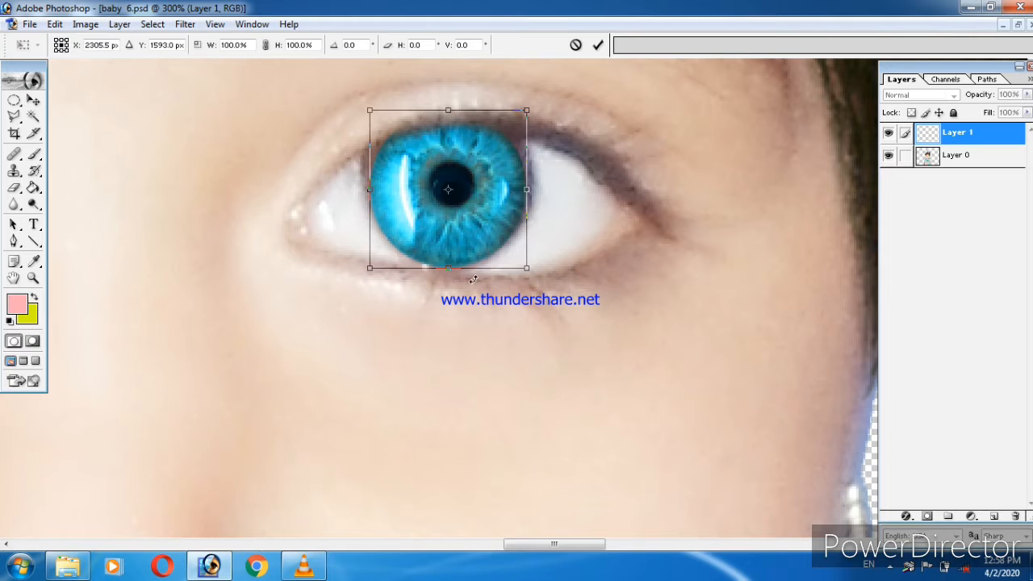
pyautogui.moveTo(525, 268); pyautogui.dragTo(530, 276)
pyautogui.press('Return')
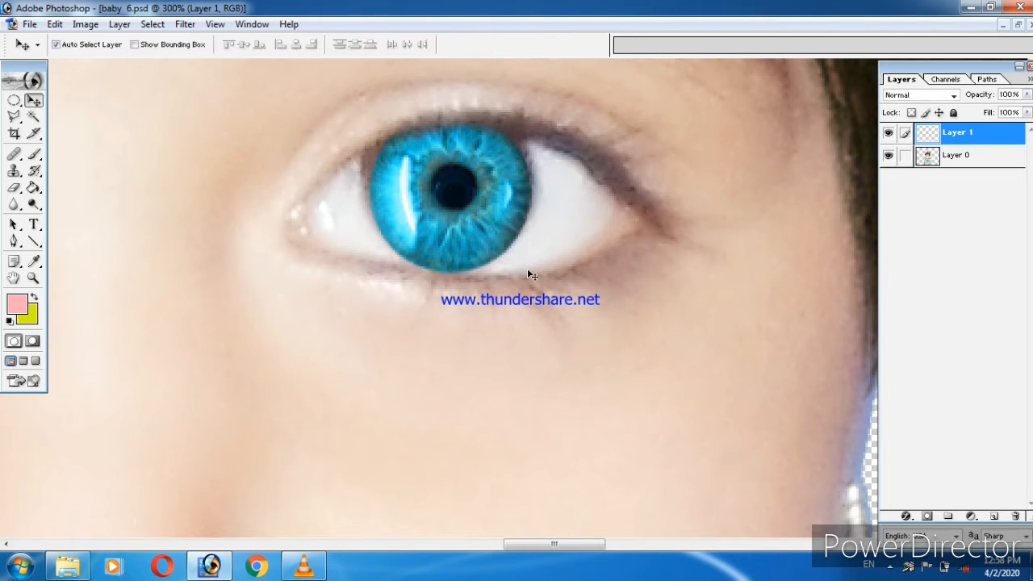
# Duplicate the iris layer onto the child's other eye and fit the copy over the natural iris with Free Transform
pyautogui.moveTo(463, 208); pyautogui.dragTo(76, 288)
pyautogui.hotkey('ctrl', '-')
pyautogui.hotkey('ctrl', 't')
pyautogui.moveTo(113, 316); pyautogui.dragTo(202, 312)
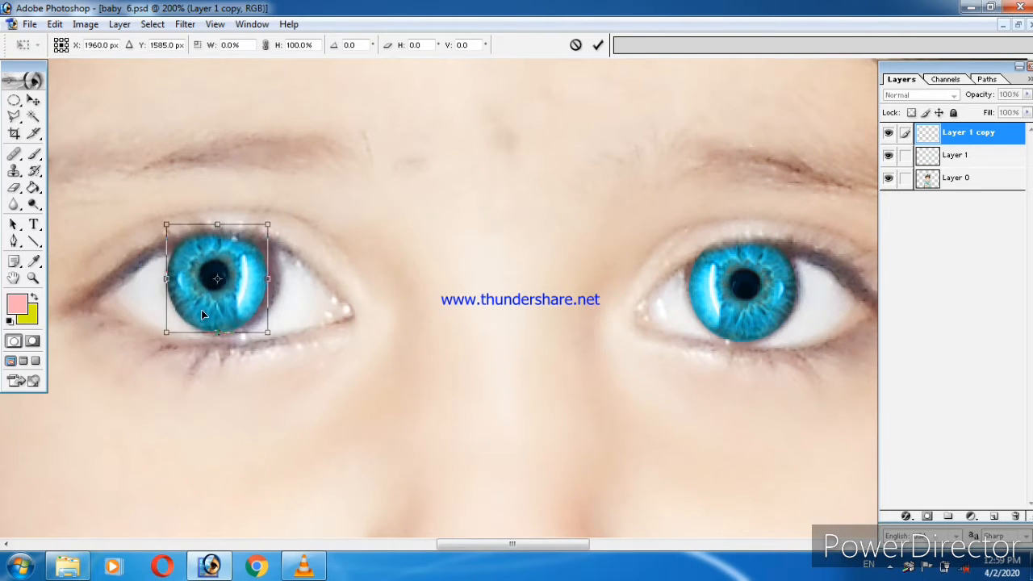
pyautogui.moveTo(268, 279); pyautogui.dragTo(268, 324)
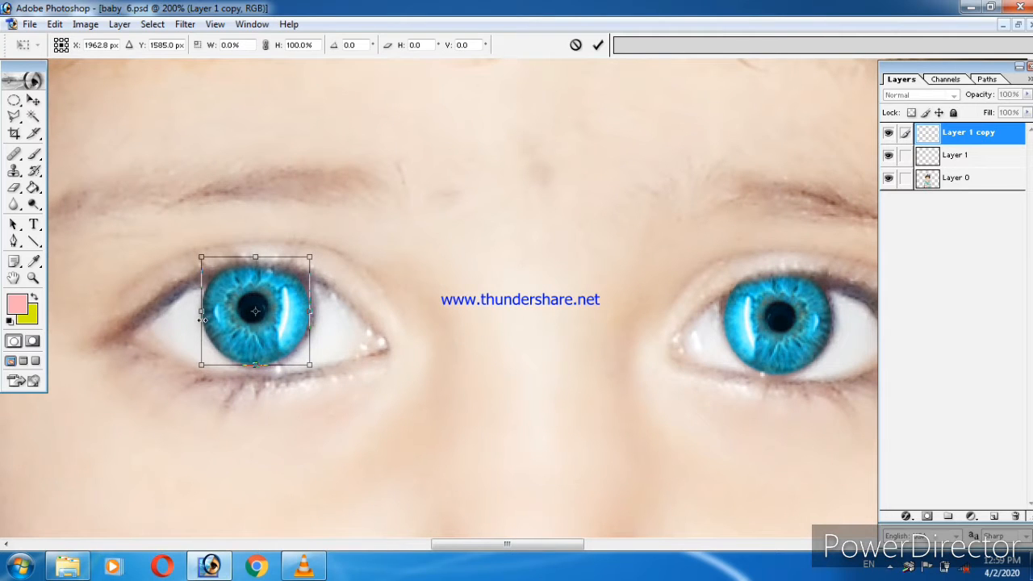
pyautogui.moveTo(201, 320)
pyautogui.mouseDown()
pyautogui.moveTo(411, 320)
pyautogui.moveTo(209, 320)
pyautogui.mouseUp()
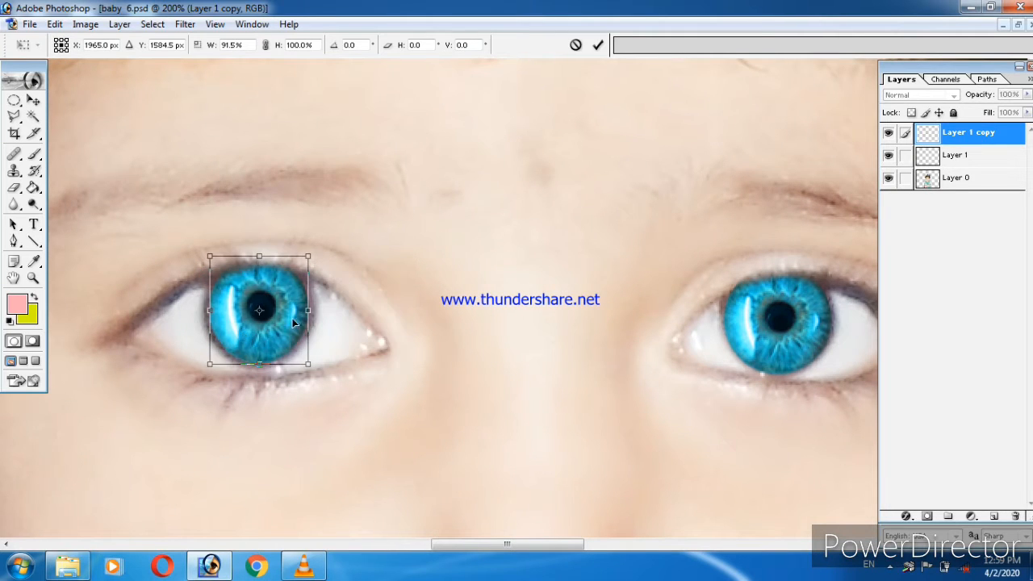
pyautogui.moveTo(293, 322); pyautogui.dragTo(276, 326)
pyautogui.press('Return')
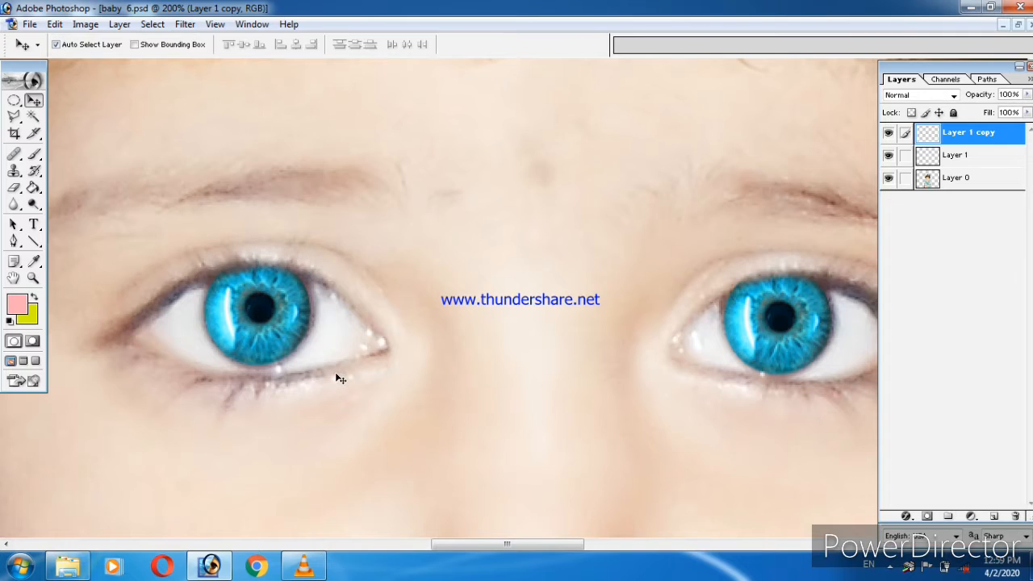
# Examine both blue eyes in the whole portrait and close up
pyautogui.hotkey('ctrl', '-')
pyautogui.hotkey('ctrl', '-')
pyautogui.hotkey('ctrl', '-')
pyautogui.hotkey('ctrl', '-')
pyautogui.hotkey('ctrl', '-')
pyautogui.hotkey('ctrl', '-')
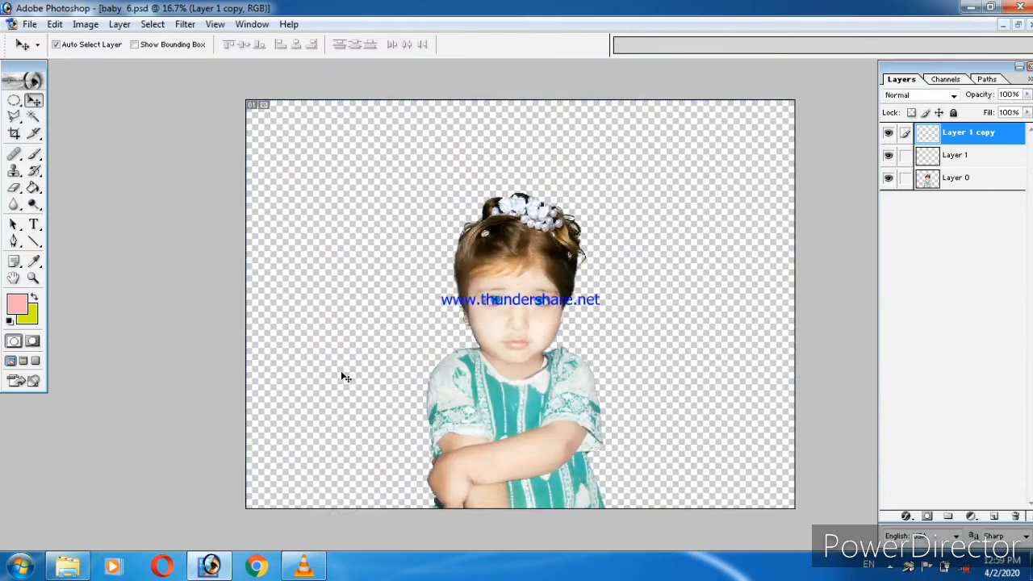
pyautogui.hotkey('ctrl', '+')
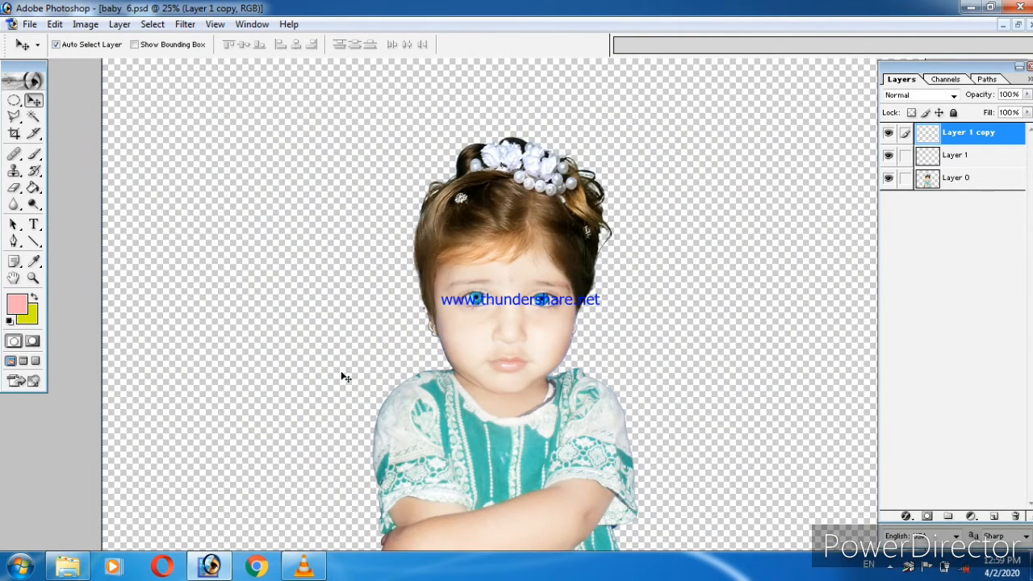
pyautogui.hotkey('ctrl', '+')
pyautogui.hotkey('ctrl', '+')
pyautogui.hotkey('ctrl', '+')
pyautogui.hotkey('ctrl', '+')
pyautogui.hotkey('ctrl', '+')
pyautogui.hotkey('ctrl', '+')
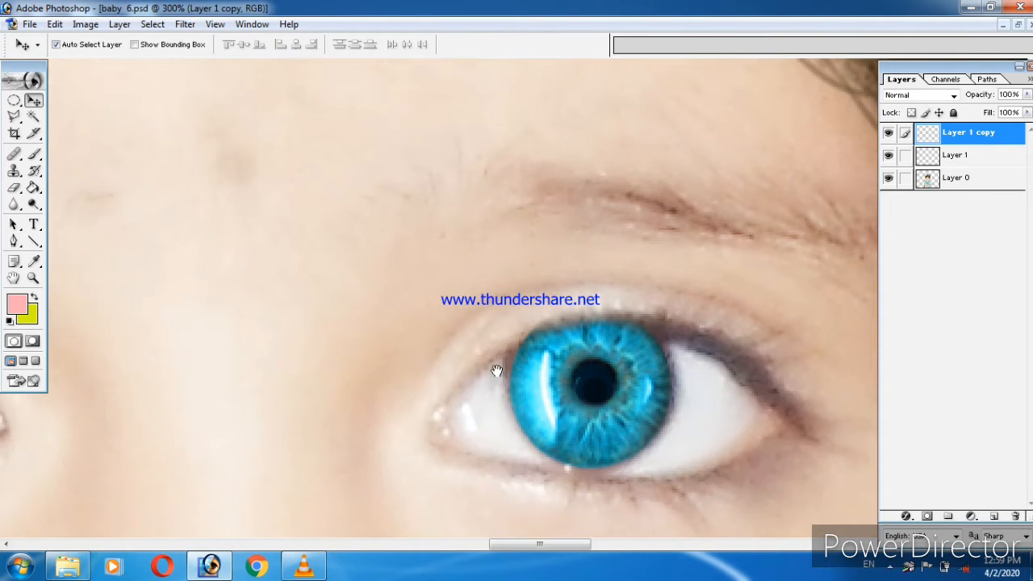
# Nudge both blue iris layers slightly to line them up with the child's natural irises
pyautogui.click(571, 385)
pyautogui.press('Down')
pyautogui.moveTo(344, 323); pyautogui.dragTo(844, 337)
pyautogui.moveTo(596, 365); pyautogui.dragTo(590, 365)
pyautogui.click(304, 397)
pyautogui.press('Down')
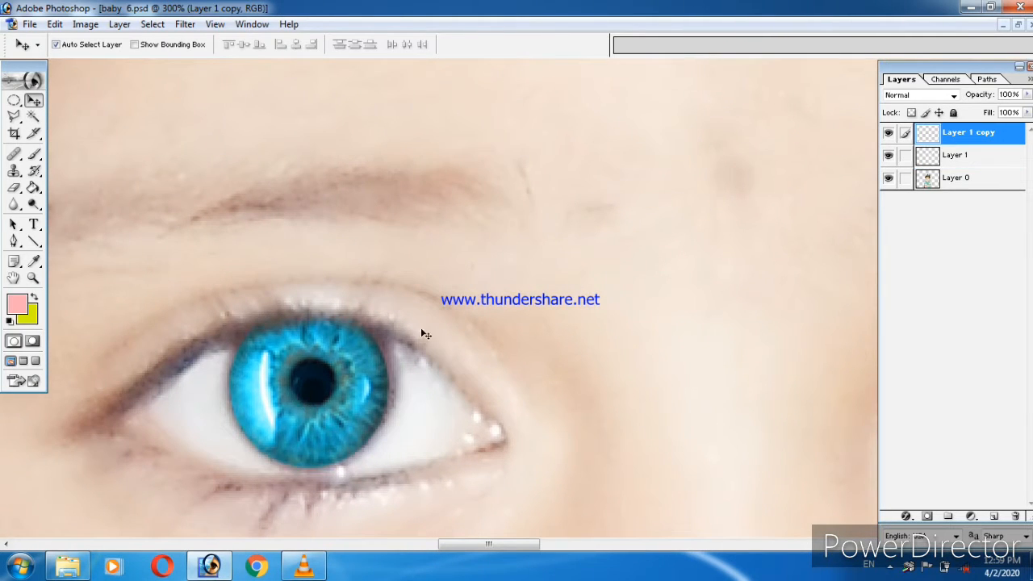
pyautogui.press('Up')
pyautogui.press('Down')
# Enlarge the copied iris to about 103% width and 102% height
pyautogui.hotkey('ctrl', 't')
pyautogui.moveTo(387, 469); pyautogui.dragTo(391, 472)
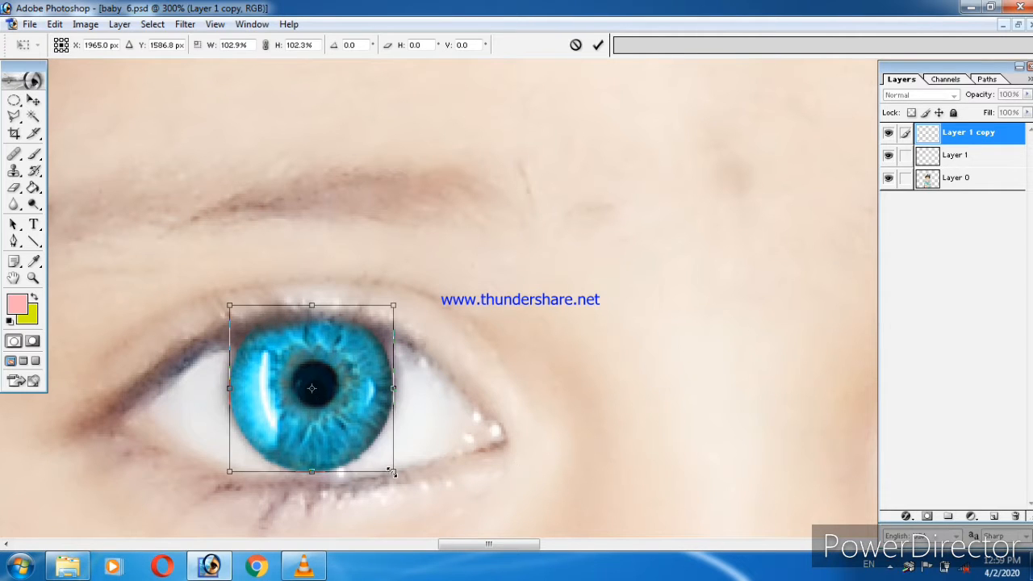
pyautogui.press('Return')
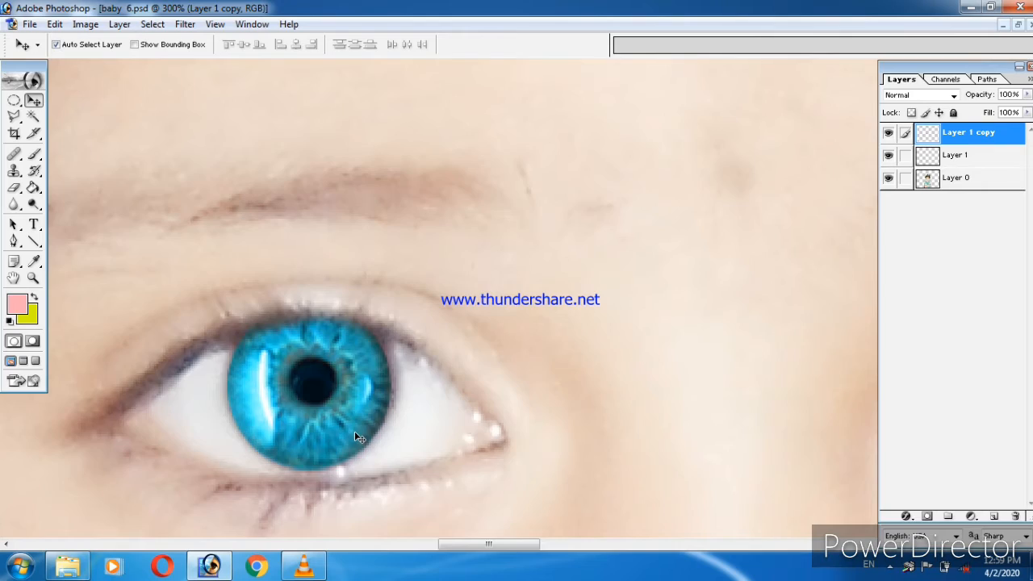
# Compare the size and position of the two blue irises in the whole portrait and close up
pyautogui.hotkey('ctrl', 'alt', '0')
pyautogui.hotkey('ctrl', '+')
pyautogui.hotkey('ctrl', '+')
pyautogui.hotkey('ctrl', '-')
pyautogui.hotkey('ctrl', '-')
pyautogui.hotkey('ctrl', '-')
pyautogui.hotkey('ctrl', '-')
pyautogui.hotkey('ctrl', '-')
pyautogui.hotkey('ctrl', '-')
pyautogui.hotkey('ctrl', '-')
pyautogui.hotkey('ctrl', '-')
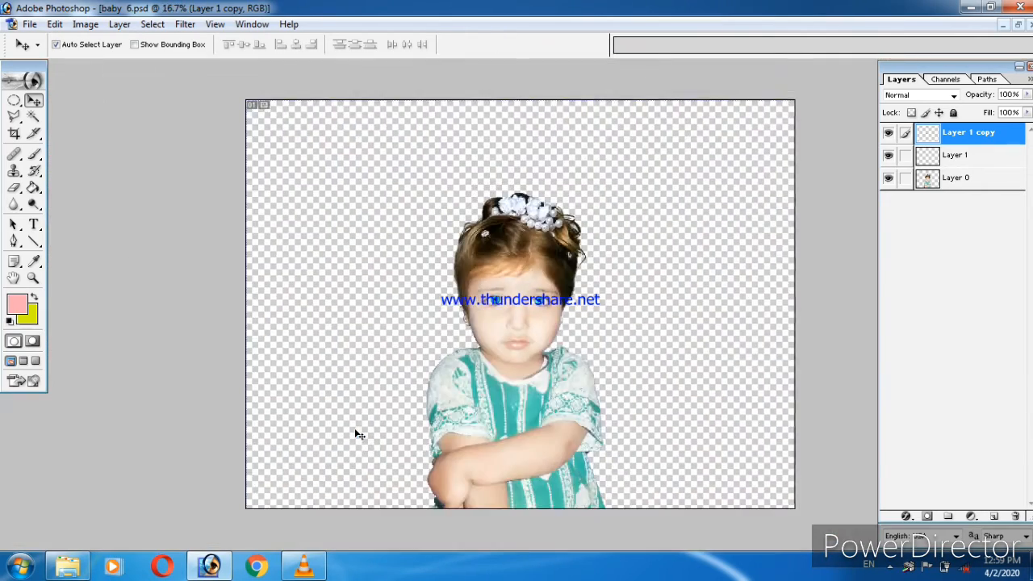
pyautogui.hotkey('ctrl', '+')
pyautogui.hotkey('ctrl', '+')
pyautogui.hotkey('ctrl', '+')
pyautogui.hotkey('ctrl', '+')
pyautogui.hotkey('ctrl', '+')
pyautogui.hotkey('ctrl', '+')
pyautogui.hotkey('ctrl', '+')
pyautogui.press('space')
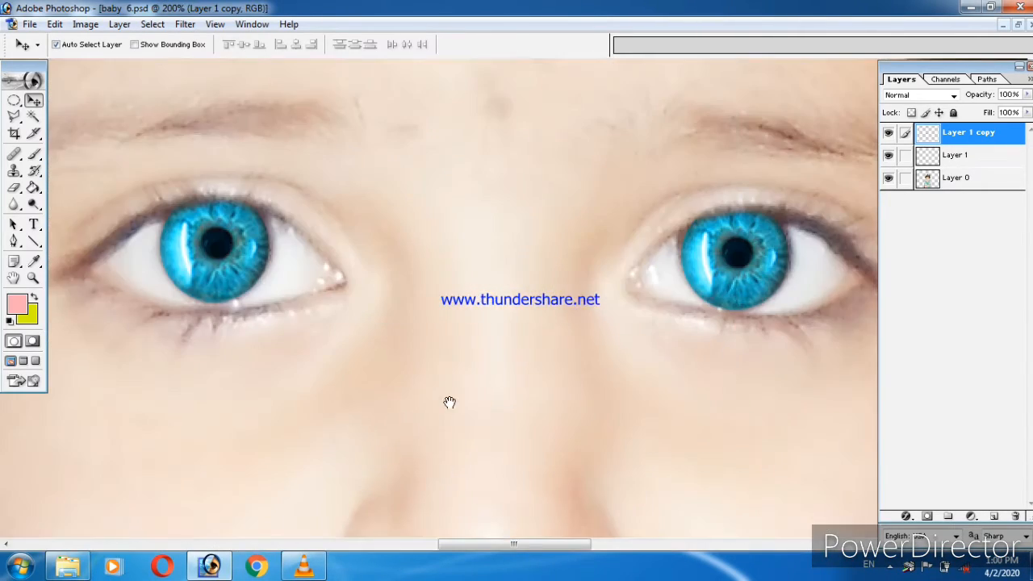
pyautogui.moveTo(775, 290); pyautogui.dragTo(697, 367)
# Merge the copied iris layer down into the first iris layer
pyautogui.hotkey('alt', '[')
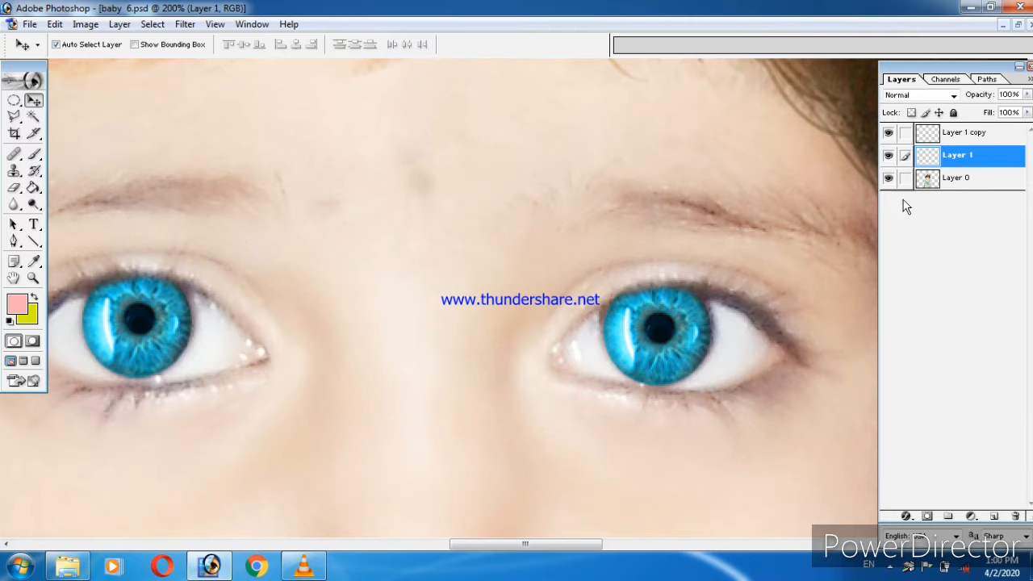
pyautogui.click(915, 134)
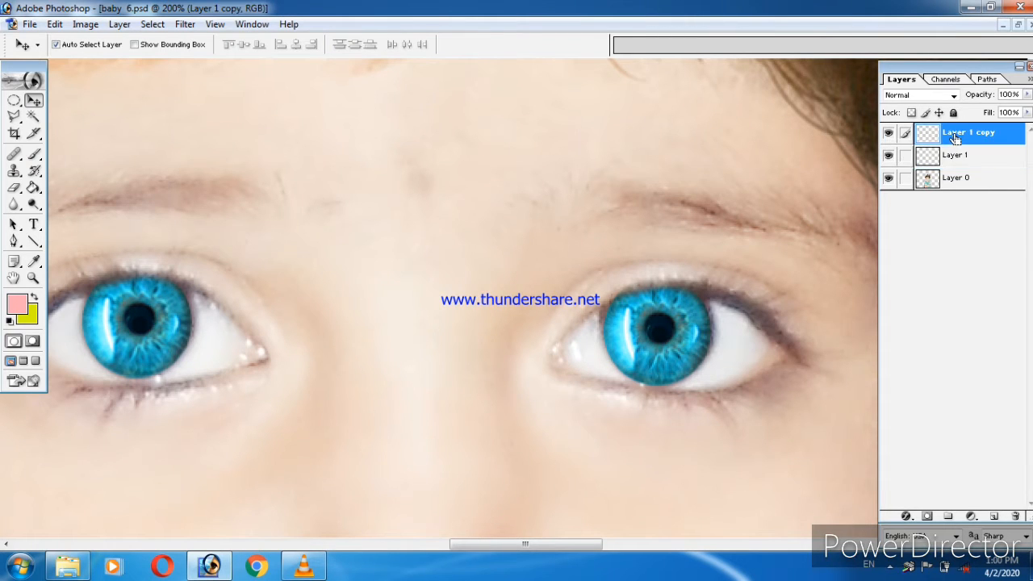
pyautogui.hotkey('ctrl', 'e')
# Darken the merged iris layer with Curves by lowering the RGB curve's midpoint to input 134, output 109
pyautogui.click(85, 24)
pyautogui.moveTo(121, 64)
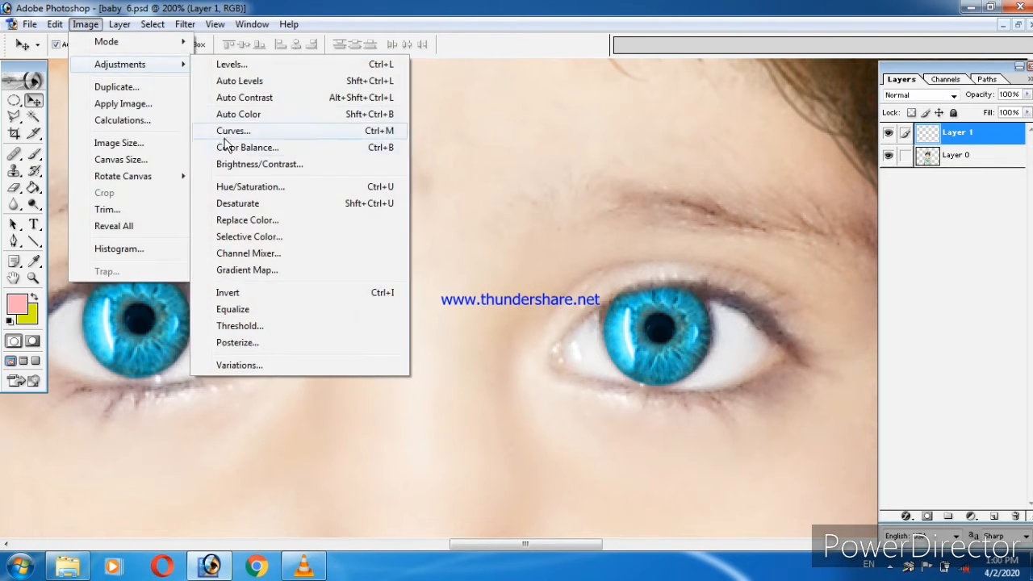
pyautogui.click(234, 131)
pyautogui.moveTo(857, 300); pyautogui.dragTo(855, 312)
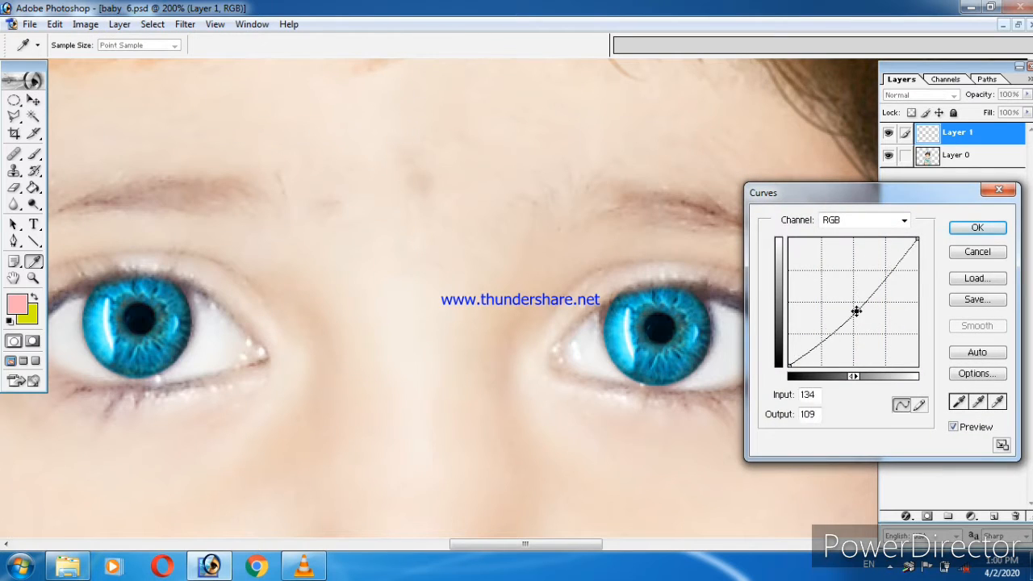
pyautogui.click(963, 232)
pyautogui.press('v')
# Examine the darkened blue eyes in the whole portrait at several magnifications
pyautogui.hotkey('ctrl', '-')
pyautogui.hotkey('ctrl', '-')
pyautogui.hotkey('ctrl', '-')
pyautogui.hotkey('ctrl', '-')
pyautogui.hotkey('ctrl', '-')
pyautogui.hotkey('ctrl', '-')
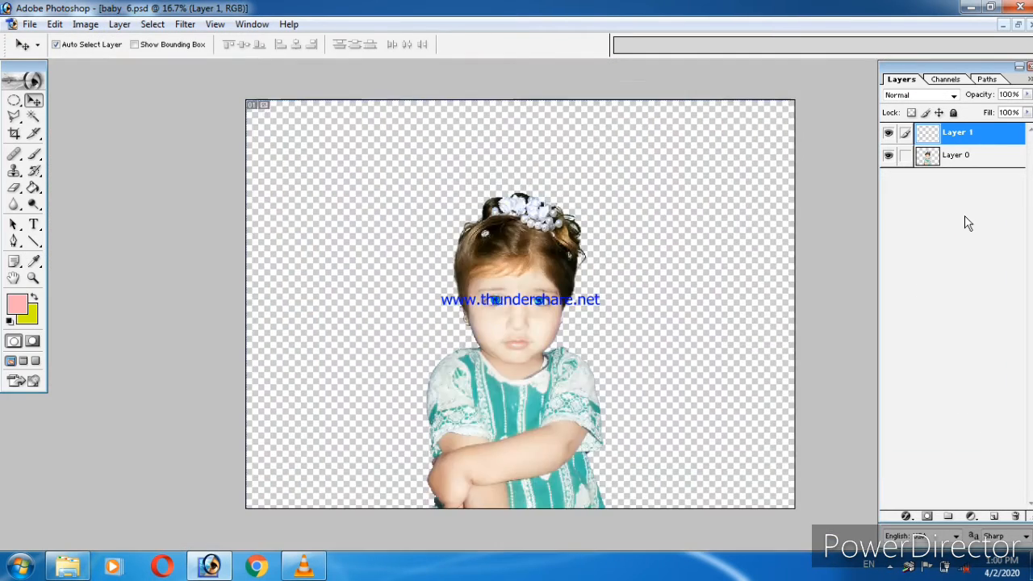
pyautogui.hotkey('ctrl', '+')
pyautogui.hotkey('ctrl', '-')
pyautogui.hotkey('ctrl', '-')
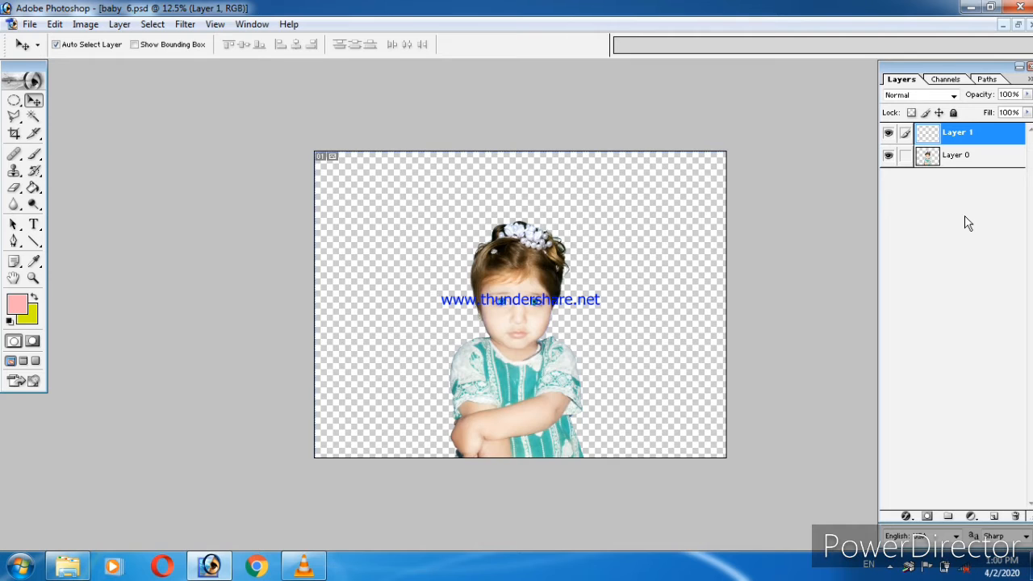
pyautogui.hotkey('ctrl', '+')
pyautogui.hotkey('ctrl', '+')
pyautogui.hotkey('ctrl', '+')
pyautogui.hotkey('ctrl', '+')
pyautogui.hotkey('ctrl', '-')
pyautogui.hotkey('ctrl', '-')
pyautogui.hotkey('ctrl', '-')
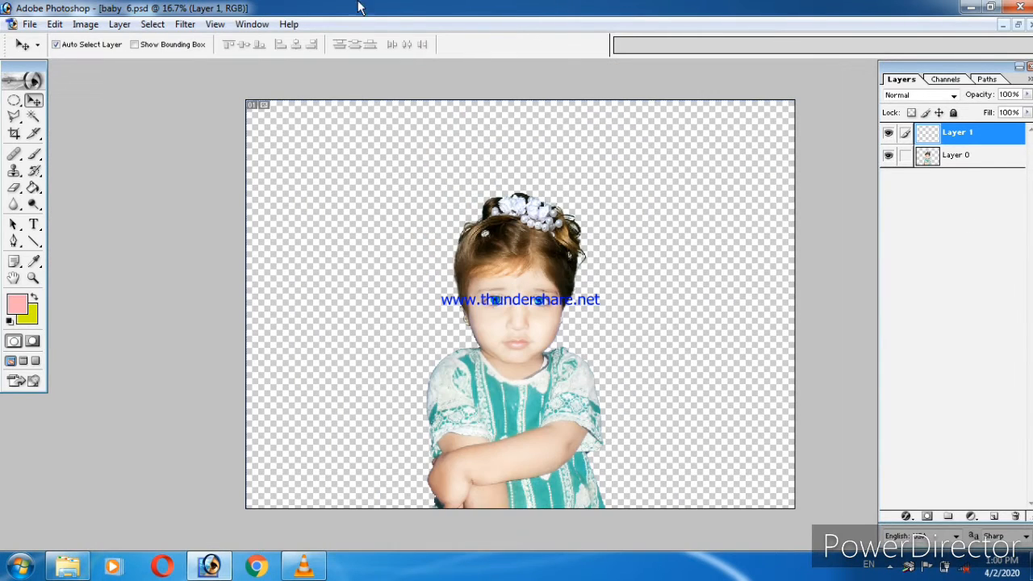
# Lower the iris layer's brightness to -23 with Brightness/Contrast
pyautogui.click(85, 24)
pyautogui.moveTo(121, 63)
pyautogui.click(250, 164)
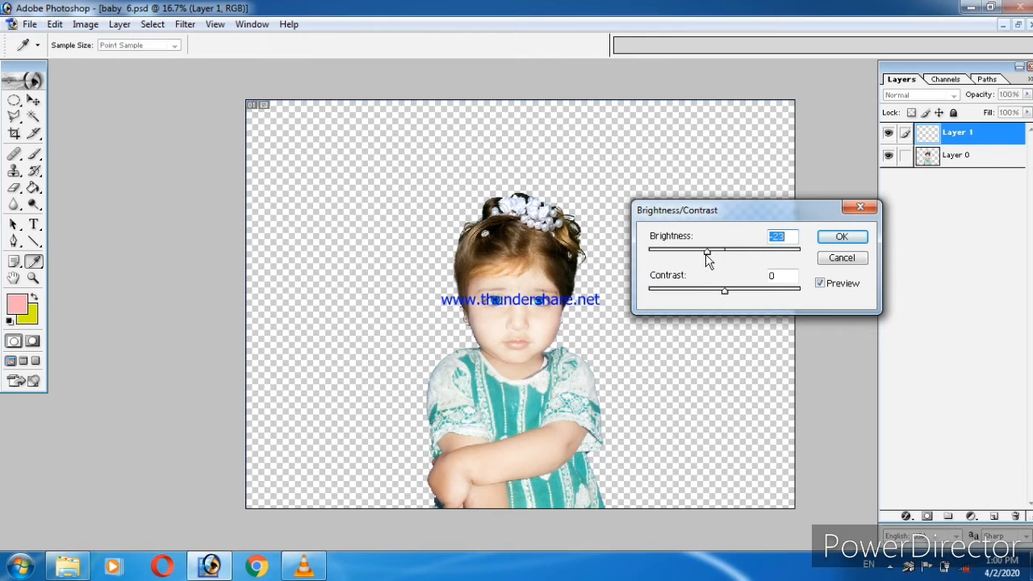
pyautogui.click(836, 240)
pyautogui.press('v')
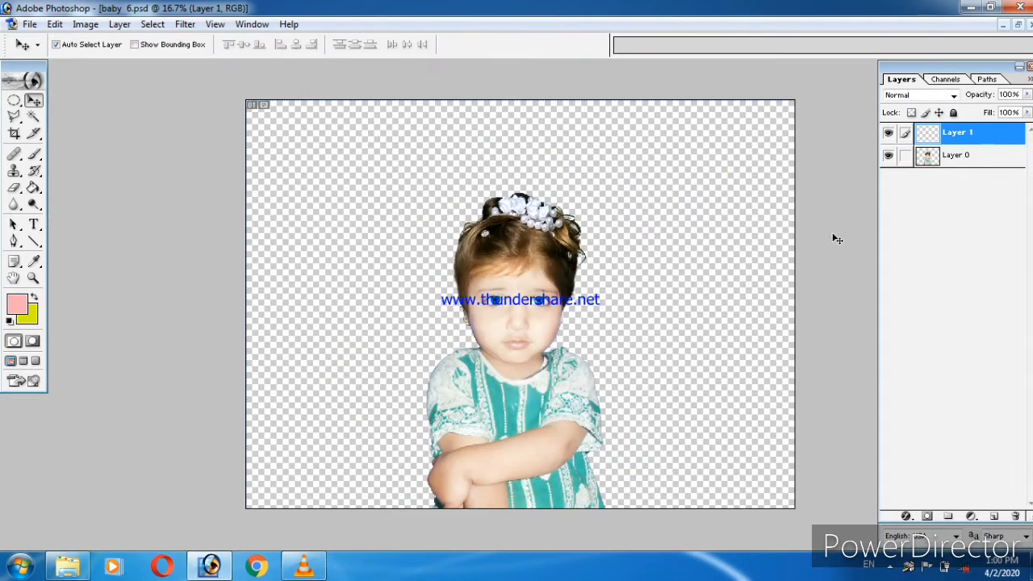
# Merge the iris layer down into the portrait layer and restore the portrait document to a floating window
pyautogui.hotkey('ctrl', '-')
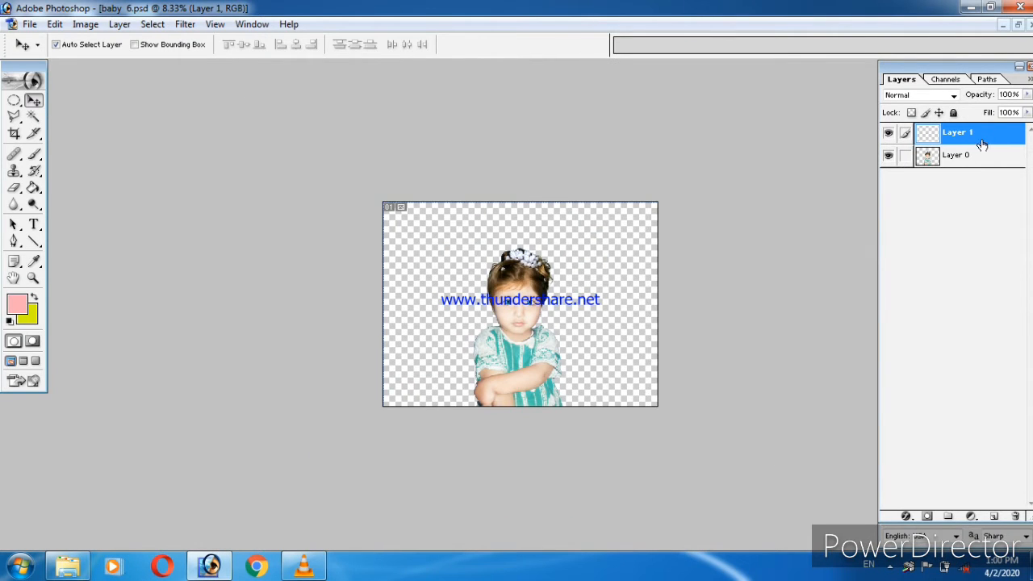
pyautogui.hotkey('ctrl', 'e')
pyautogui.click(1018, 25)
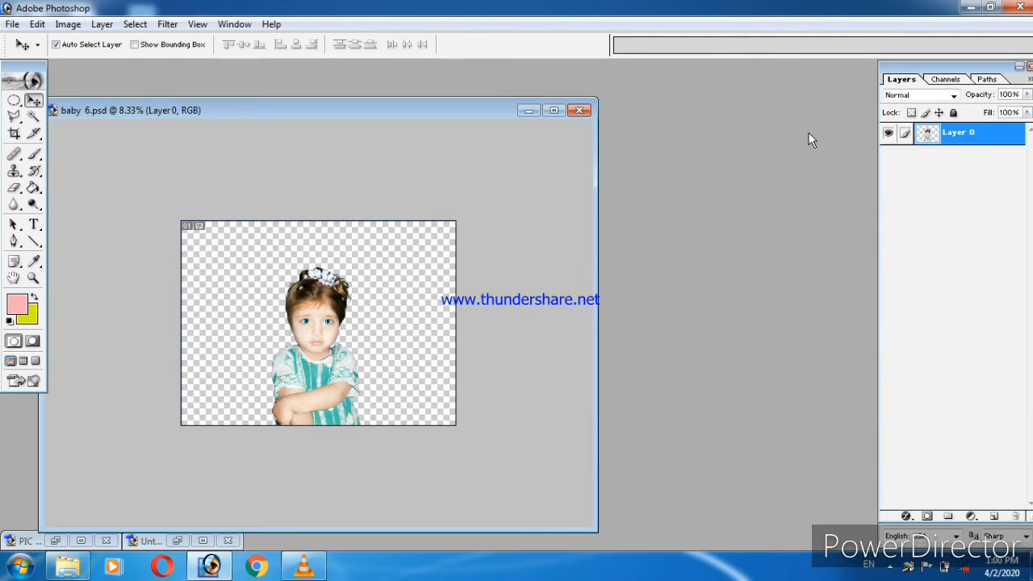
# Copy the child's head and shoulders to a new layer in baby 6.psd using an elliptical selection feathered 44 px
pyautogui.click(180, 542)
pyautogui.click(382, 353)
pyautogui.click(13, 101)
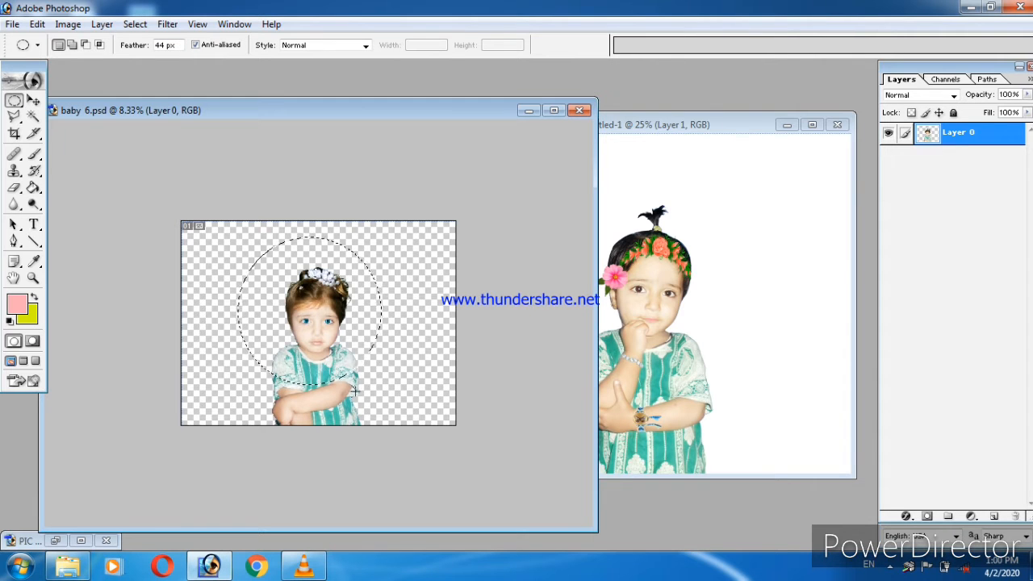
pyautogui.moveTo(339, 354); pyautogui.dragTo(347, 342)
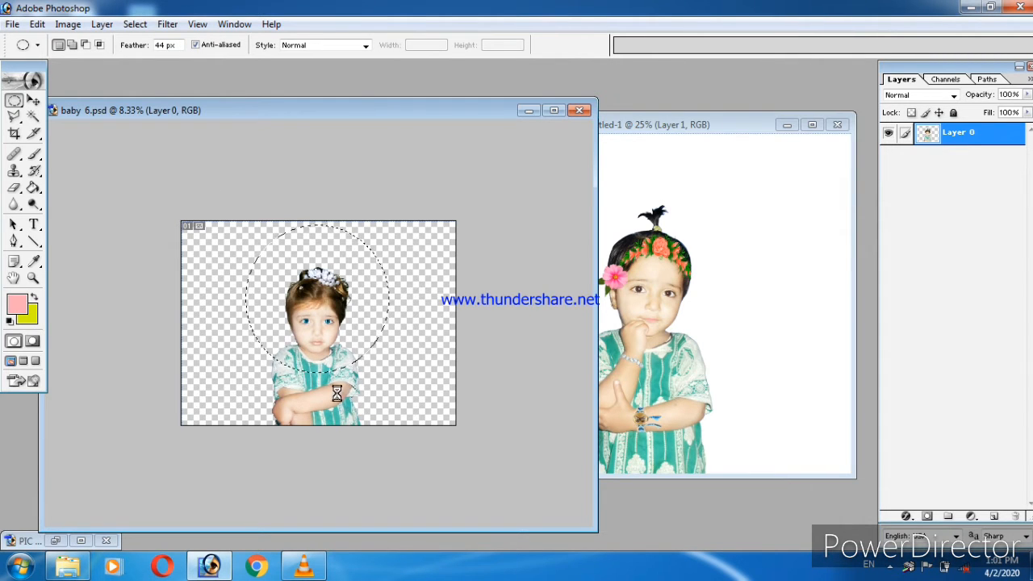
pyautogui.hotkey('ctrl', 'j')
# Place the head-and-shoulders copy in Untitled-1 and scale it to about 29% near the canvas's upper right corner
pyautogui.click(33, 100)
pyautogui.moveTo(336, 301); pyautogui.dragTo(762, 249)
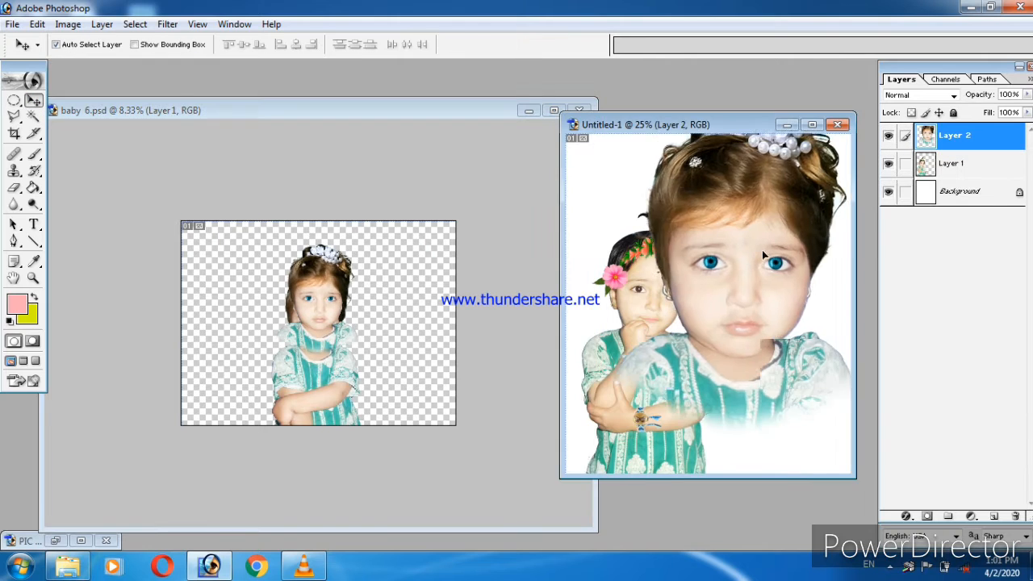
pyautogui.click(812, 122)
pyautogui.hotkey('ctrl', 't')
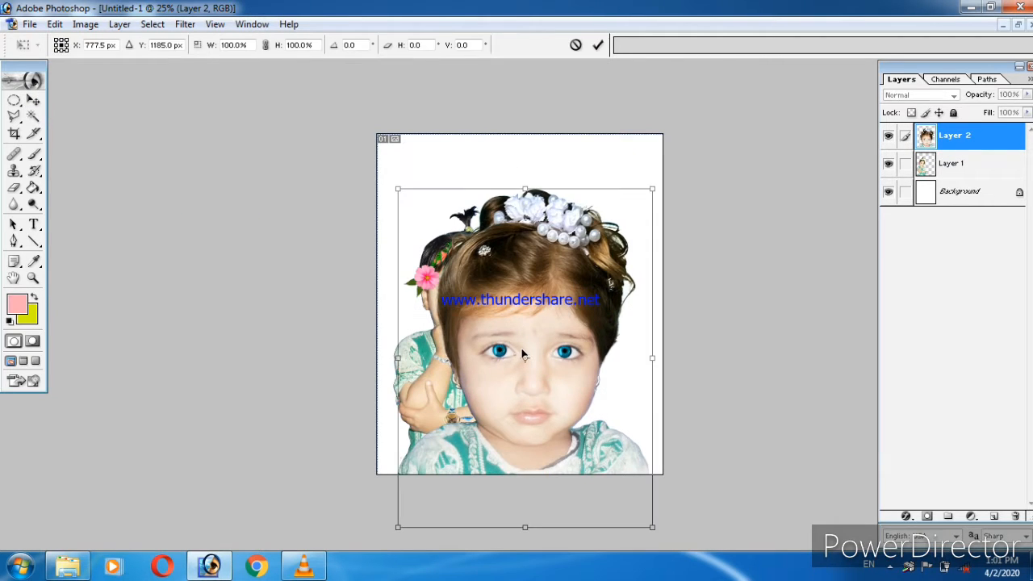
pyautogui.moveTo(401, 190); pyautogui.dragTo(555, 393)
pyautogui.moveTo(623, 473); pyautogui.dragTo(621, 236)
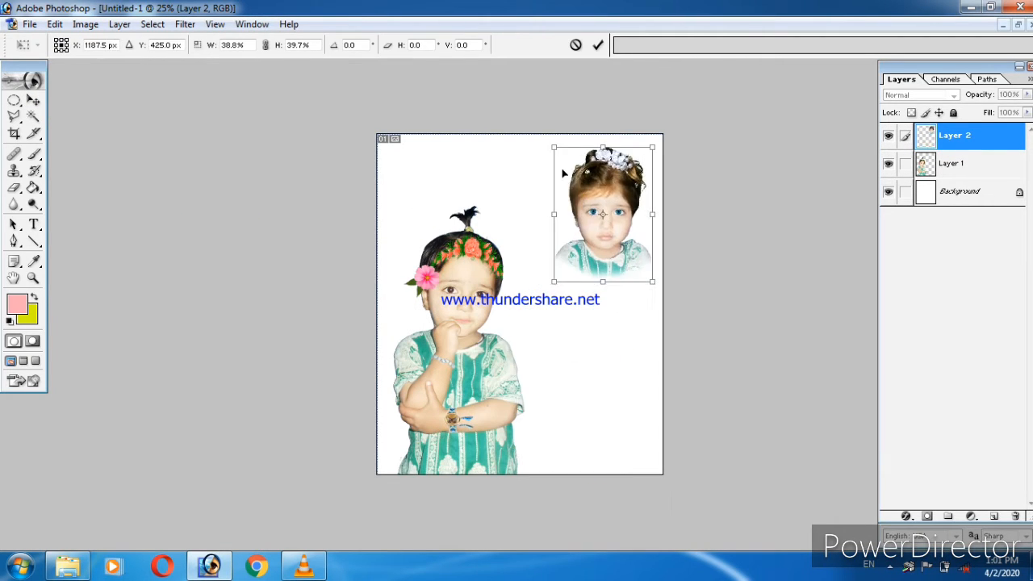
pyautogui.moveTo(553, 149); pyautogui.dragTo(581, 185)
pyautogui.moveTo(620, 234); pyautogui.dragTo(615, 200)
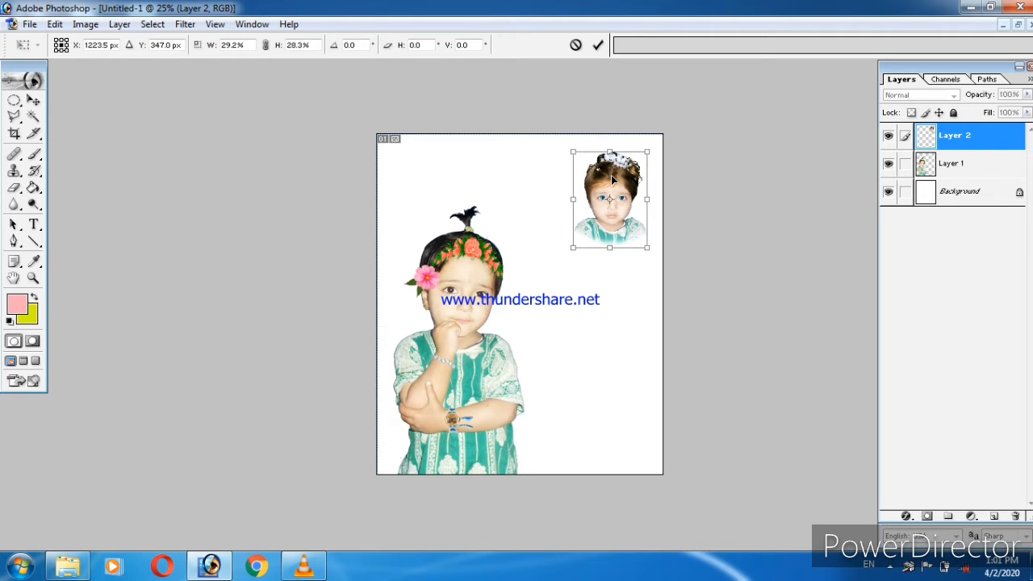
pyautogui.press('Return')
# Nudge the small head portrait slightly to the right and up
pyautogui.press('Right')
pyautogui.press('Right')
pyautogui.press('Right')
pyautogui.press('Right')
pyautogui.press('Right')
pyautogui.press('Right')
pyautogui.press('Right')
pyautogui.press('Right')
pyautogui.press('Right')
pyautogui.press('Right')
pyautogui.press('Right')
pyautogui.press('Right')
pyautogui.press('Right')
pyautogui.press('Right')
pyautogui.press('Right')
pyautogui.press('Right')
pyautogui.press('Up')
pyautogui.press('Up')
pyautogui.press('Up')
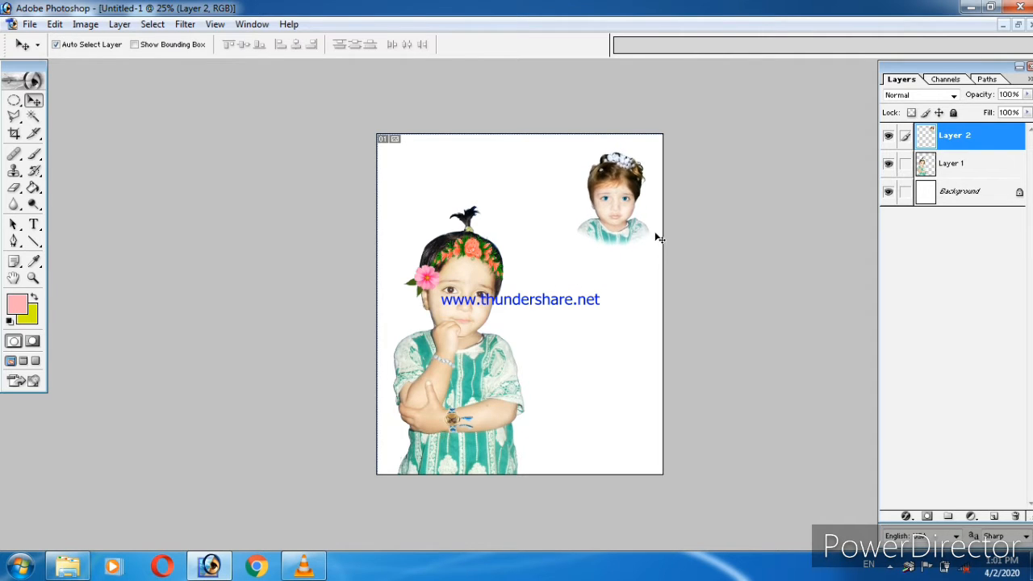
pyautogui.press('Up')
pyautogui.press('Up')
pyautogui.press('Up')
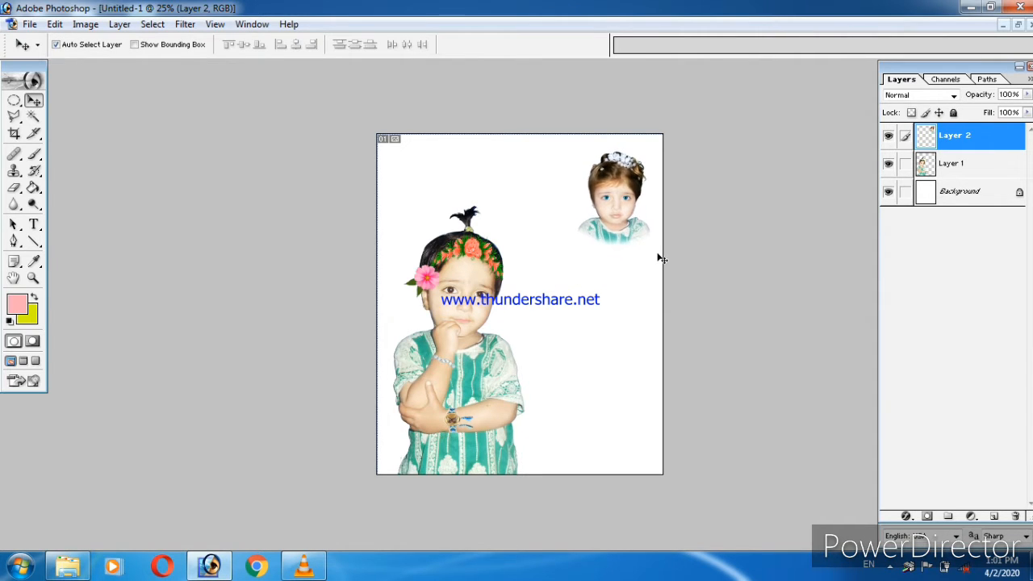
# Brighten the small portrait slightly by raising the RGB curve's midpoint in Curves, and shift the portrait further up and right
pyautogui.click(98, 26)
pyautogui.click(253, 129)
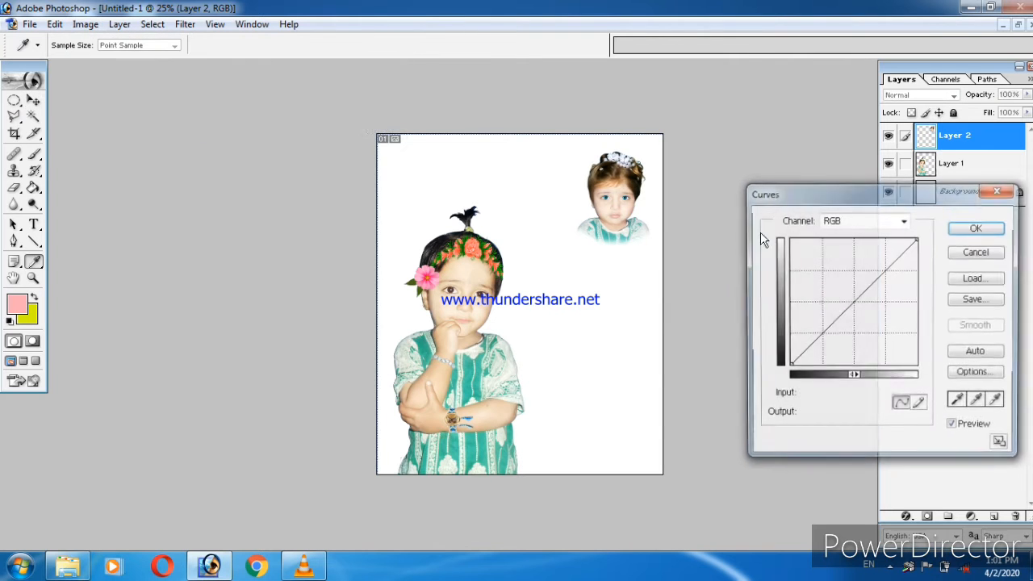
pyautogui.moveTo(847, 307); pyautogui.dragTo(848, 302)
pyautogui.click(994, 226)
pyautogui.hotkey('shift', 'Up')
pyautogui.hotkey('shift', 'Up')
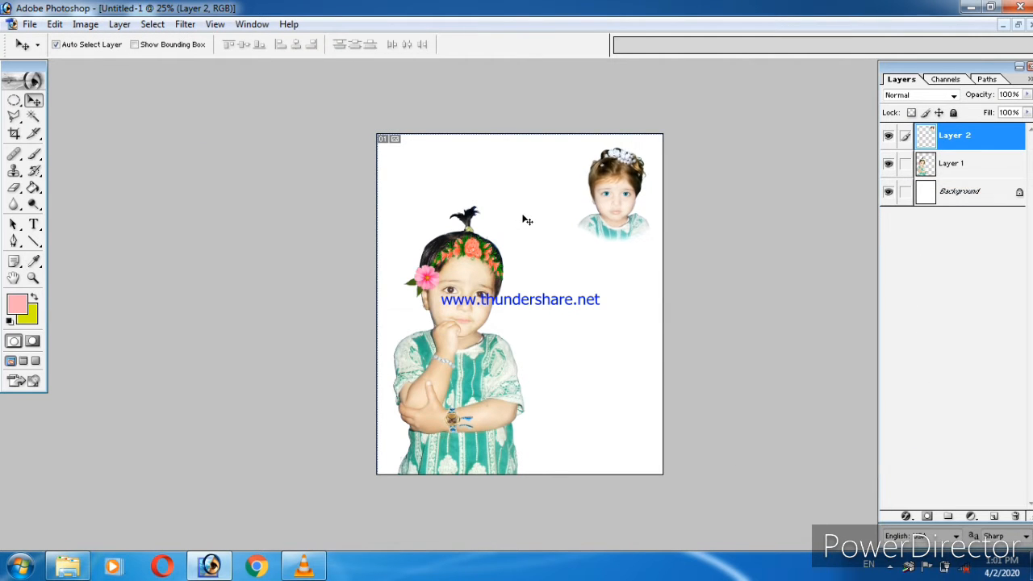
pyautogui.hotkey('shift', 'Right')
# Open the BACKGROUND file from the pic editor folder and close the baby 6 and hair documents
pyautogui.click(67, 566)
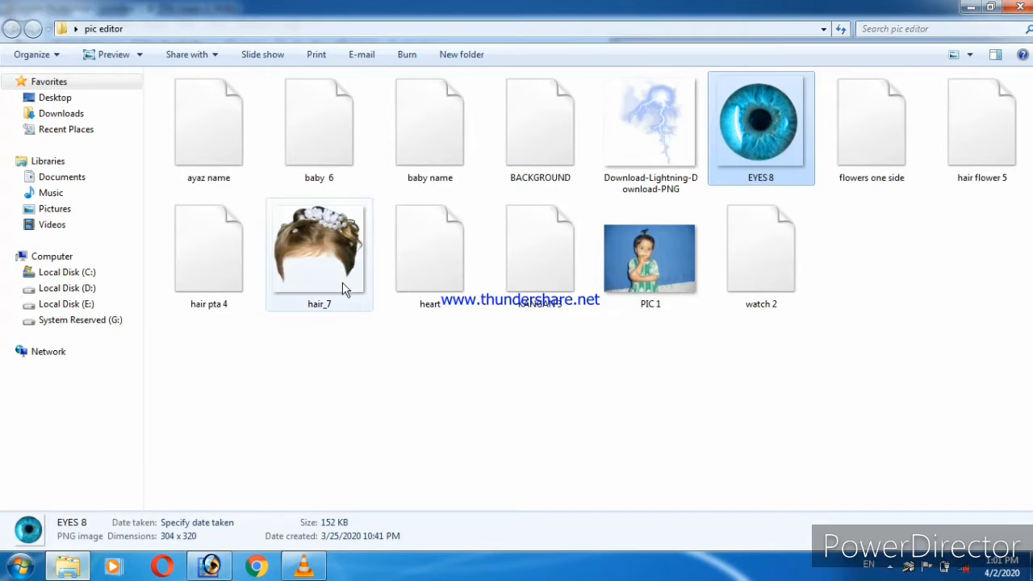
pyautogui.doubleClick(532, 140)
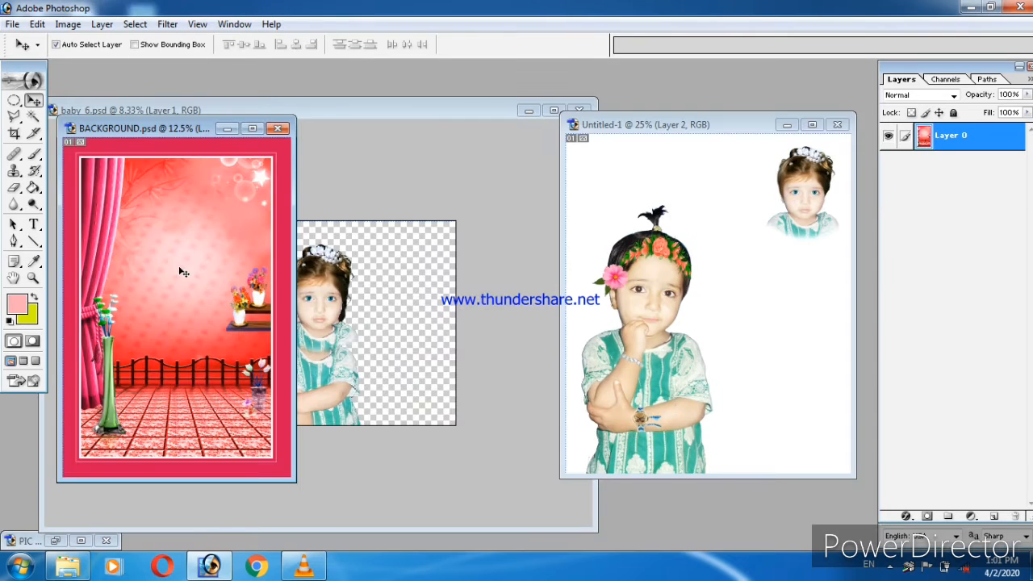
pyautogui.click(579, 110)
pyautogui.click(521, 225)
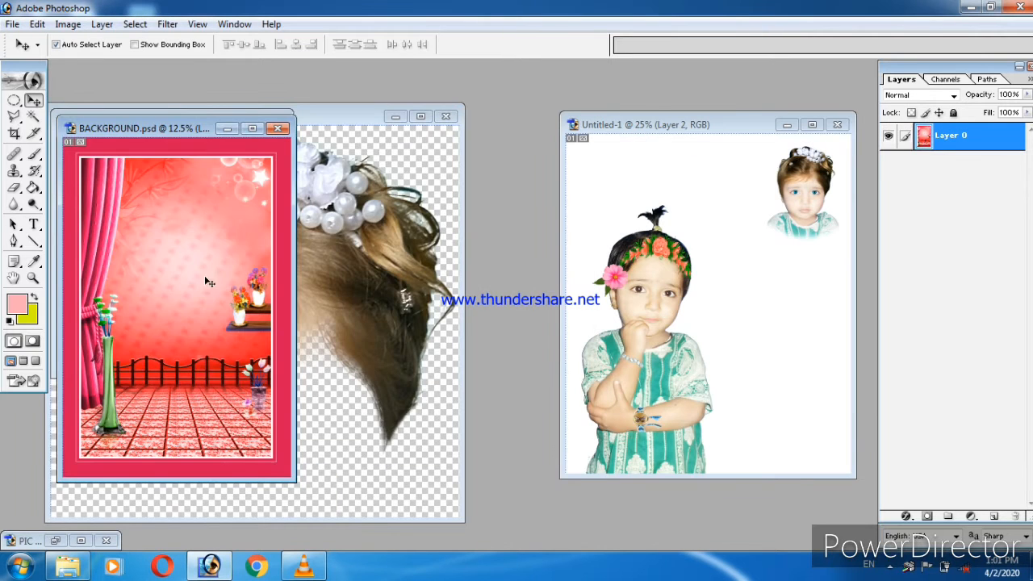
pyautogui.click(446, 116)
# Copy the red backdrop into Untitled-1 and order its layer below both portrait layers
pyautogui.moveTo(215, 247); pyautogui.dragTo(773, 315)
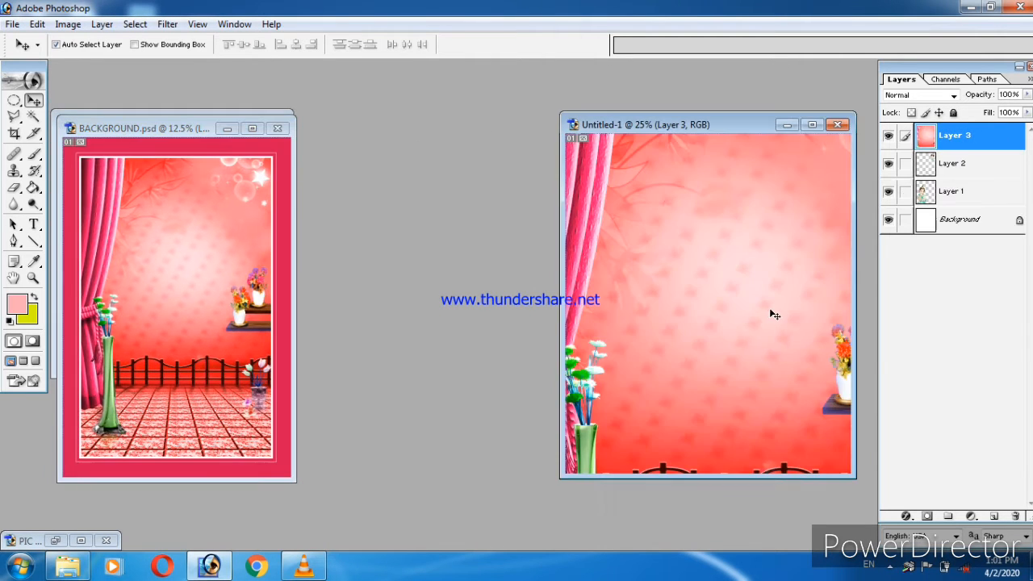
pyautogui.click(810, 123)
pyautogui.moveTo(954, 135); pyautogui.dragTo(964, 207)
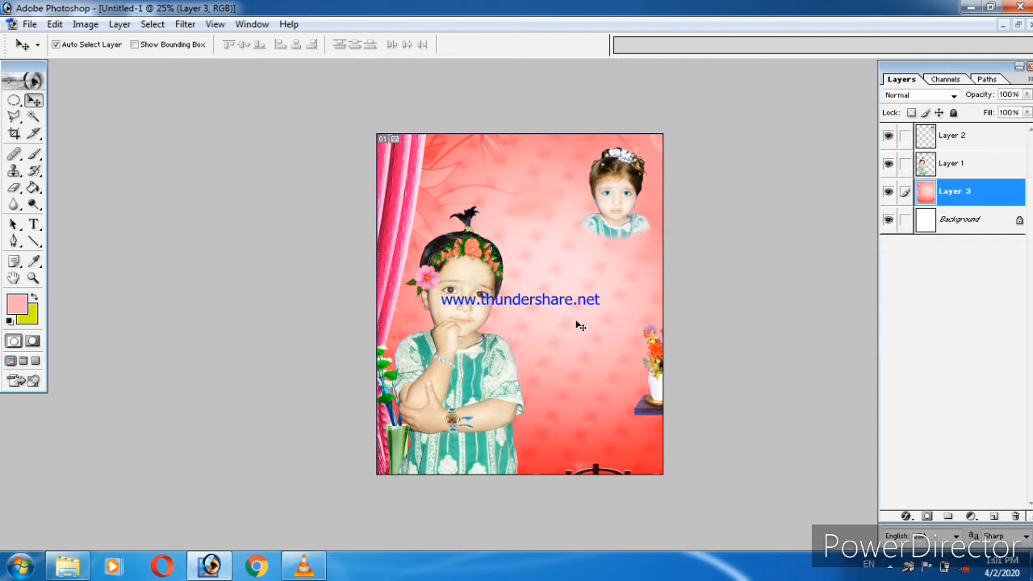
# Scale the red backdrop to about 62.5% width and 50% height so its frame fits the canvas edges
pyautogui.hotkey('ctrl', 't')
pyautogui.hotkey('ctrl', '-')
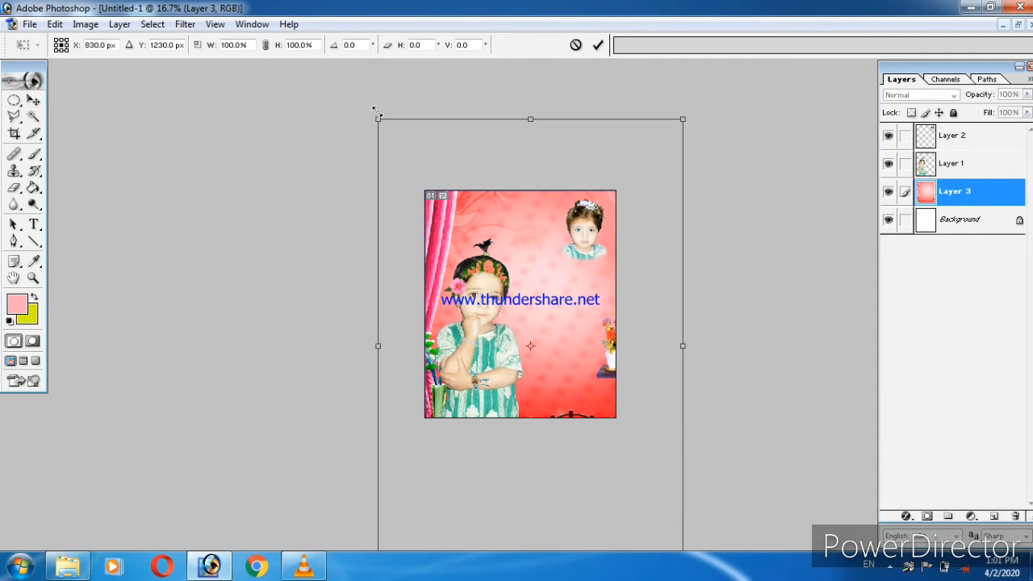
pyautogui.moveTo(377, 112); pyautogui.dragTo(508, 338)
pyautogui.moveTo(607, 428); pyautogui.dragTo(523, 274)
pyautogui.moveTo(598, 290); pyautogui.dragTo(611, 294)
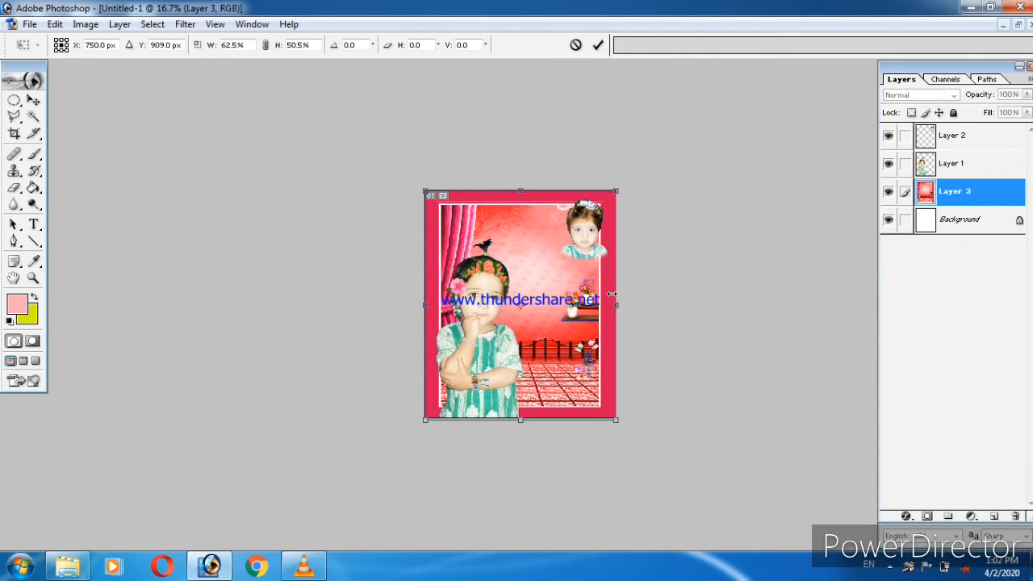
pyautogui.moveTo(523, 418); pyautogui.dragTo(523, 416)
pyautogui.doubleClick(524, 401)
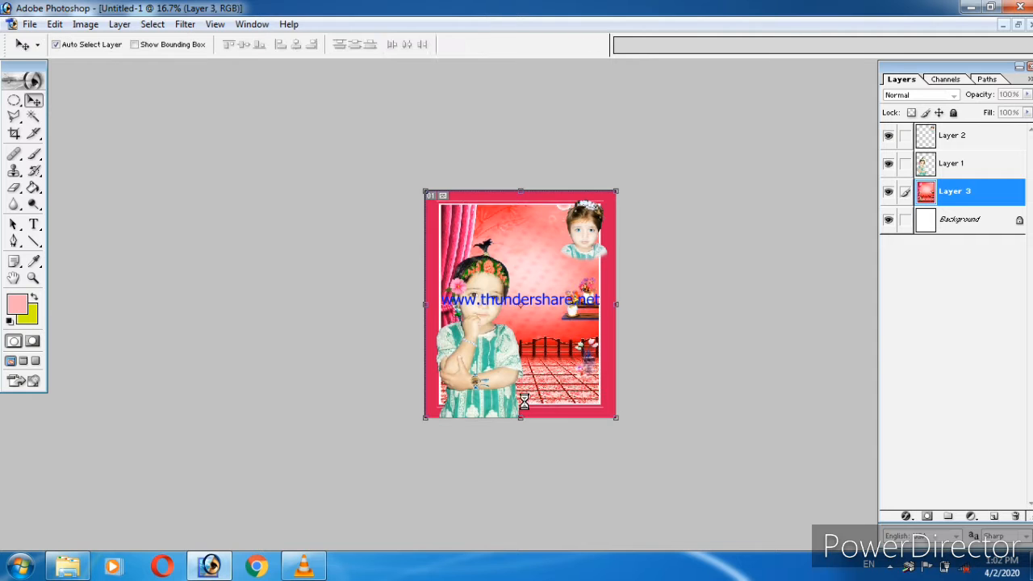
# Move both portraits inside the backdrop's white frame, resting the large portrait on the frame's lower edge
pyautogui.moveTo(672, 291); pyautogui.dragTo(469, 396)
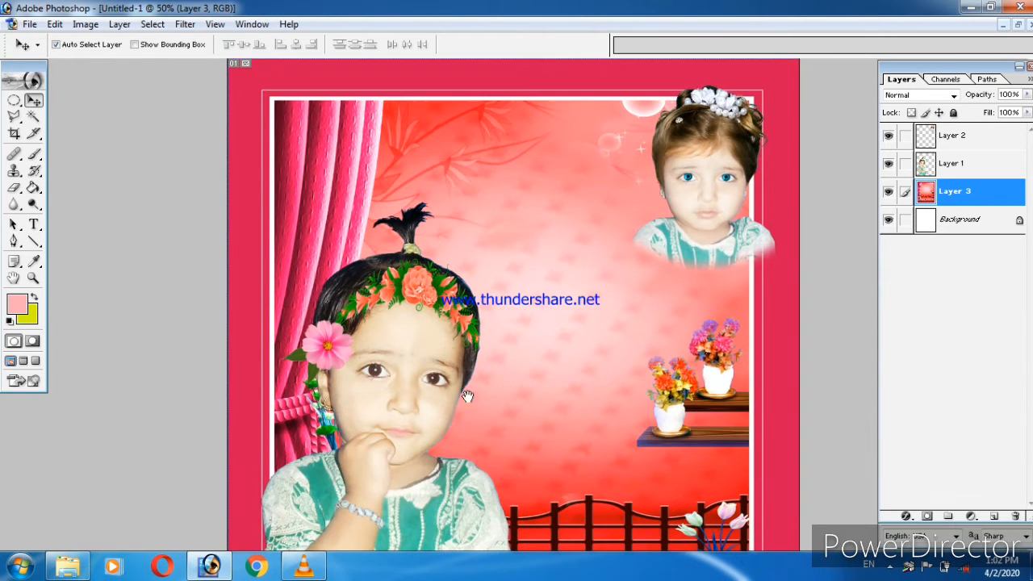
pyautogui.moveTo(685, 185); pyautogui.dragTo(646, 210)
pyautogui.moveTo(647, 283); pyautogui.dragTo(678, 158)
pyautogui.moveTo(469, 298); pyautogui.dragTo(509, 153)
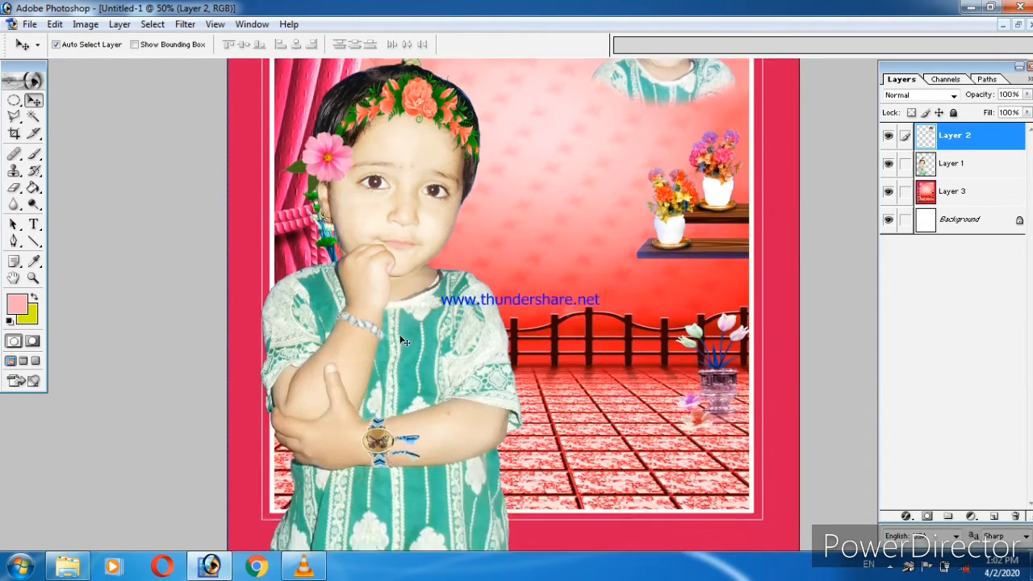
pyautogui.moveTo(395, 340); pyautogui.dragTo(416, 299)
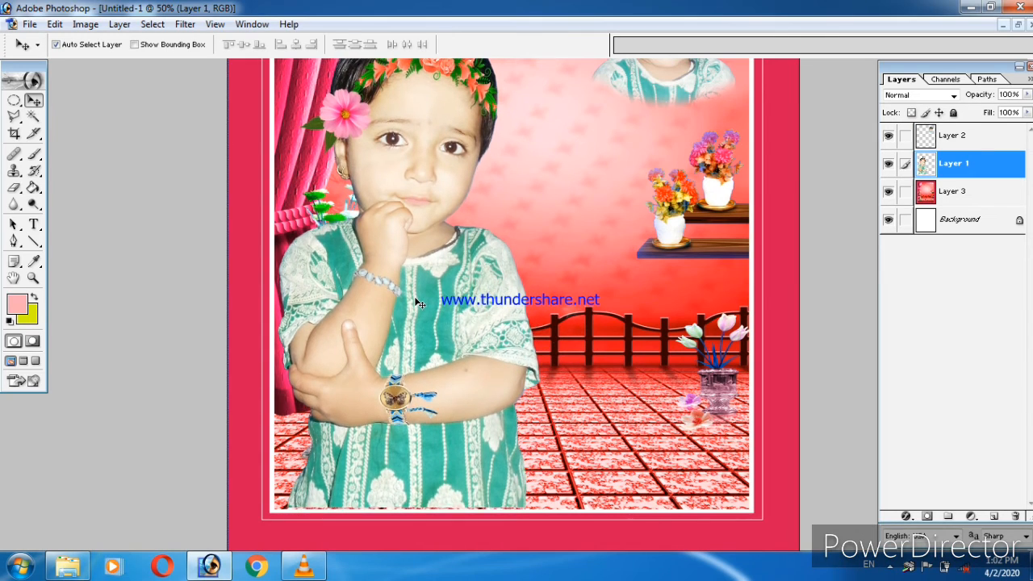
# Examine the portraits' placement inside the framed backdrop at several magnifications
pyautogui.hotkey('ctrl', '-')
pyautogui.hotkey('ctrl', '-')
pyautogui.hotkey('ctrl', '+')
pyautogui.hotkey('ctrl', '+')
pyautogui.hotkey('ctrl', '+')
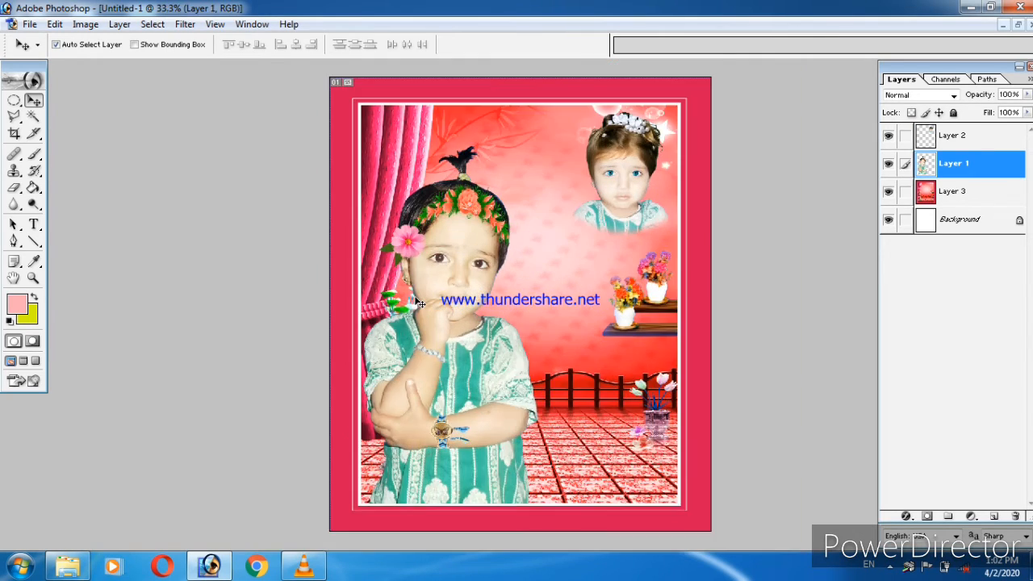
pyautogui.moveTo(434, 449); pyautogui.dragTo(448, 284)
pyautogui.scroll(-1, 449, 282)
pyautogui.hotkey('ctrl', '-')
pyautogui.hotkey('ctrl', '-')
pyautogui.hotkey('ctrl', '-')
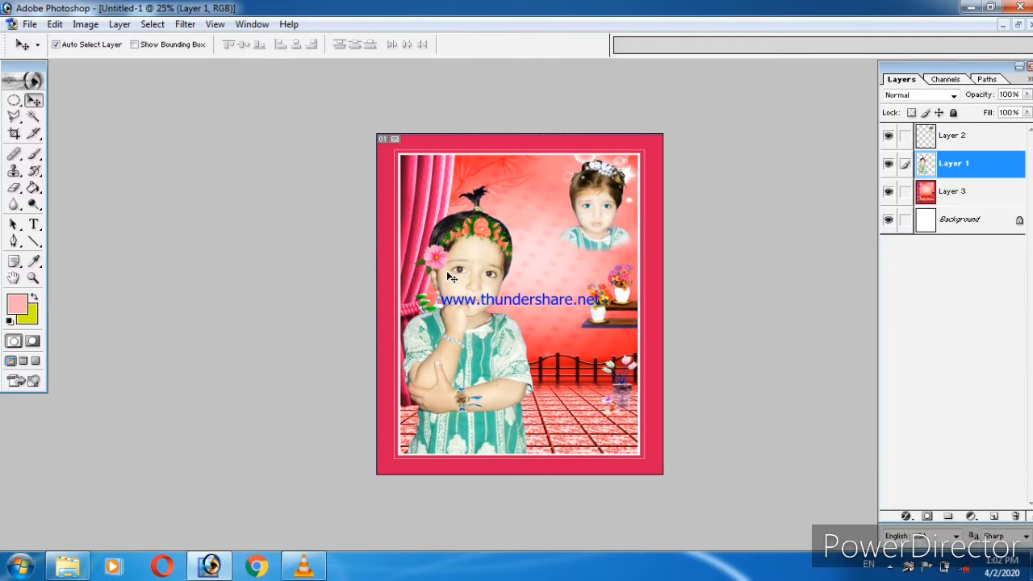
# Hide the red backdrop layer and place the blue heart from heart.psd in the canvas's lower right area
pyautogui.click(888, 191)
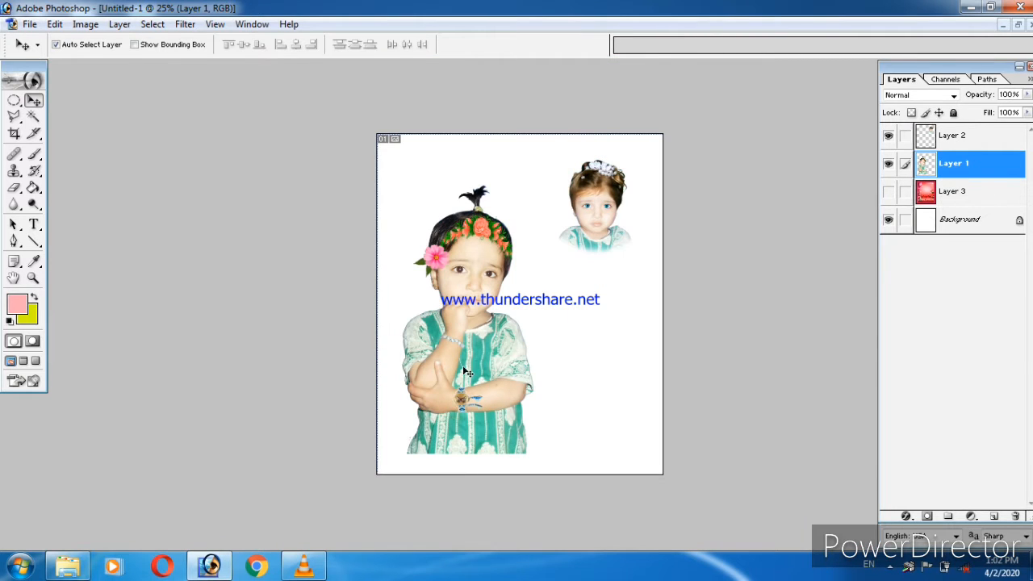
pyautogui.click(81, 566)
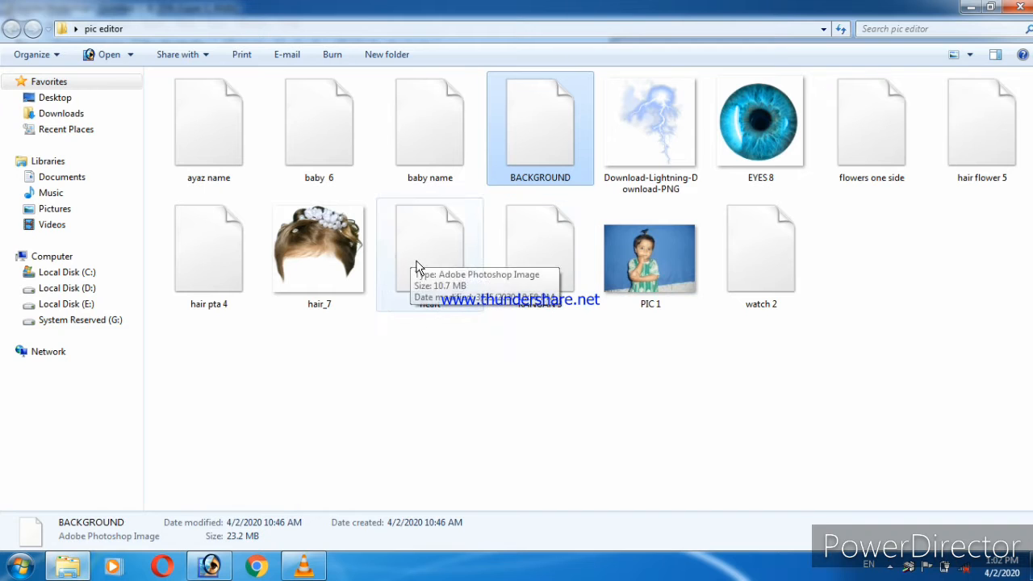
pyautogui.hotkey('alt', 'Tab')
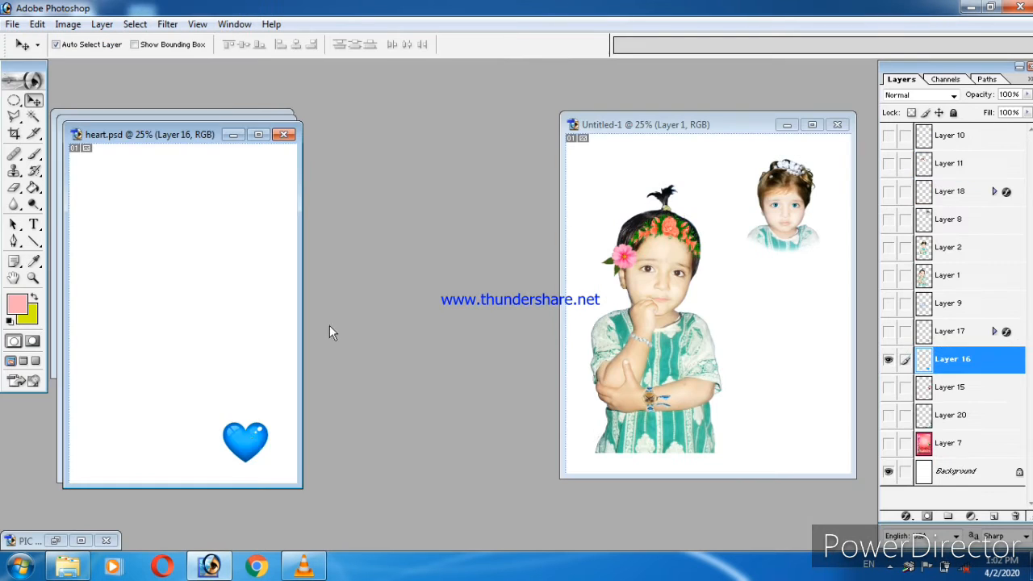
pyautogui.moveTo(250, 440); pyautogui.dragTo(789, 405)
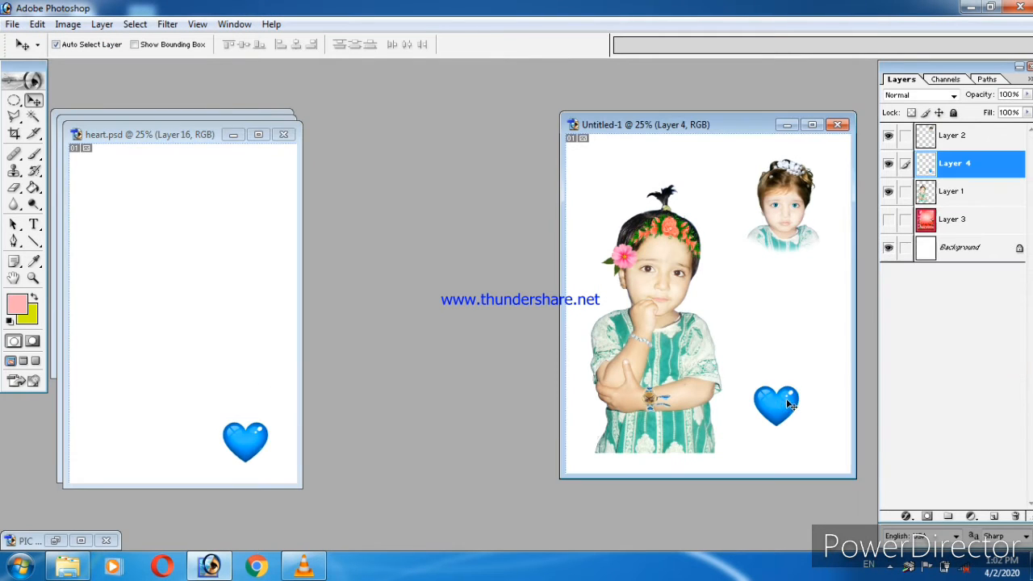
pyautogui.click(812, 125)
pyautogui.moveTo(583, 408); pyautogui.dragTo(608, 424)
pyautogui.click(887, 219)
pyautogui.click(889, 221)
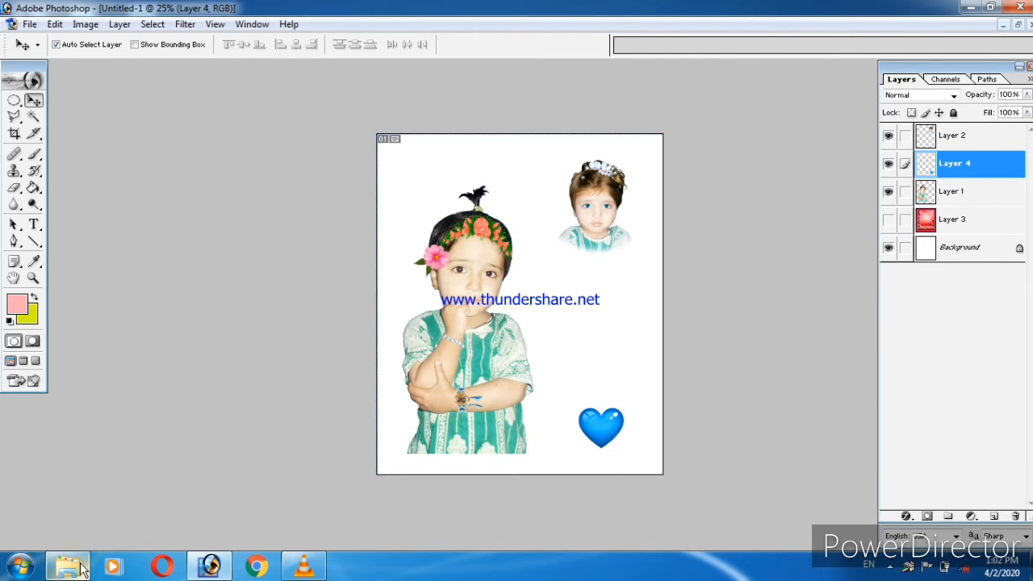
# Open the flowers one side file and place its blue floral corner in the canvas's lower right corner around the heart
pyautogui.click(67, 566)
pyautogui.doubleClick(870, 153)
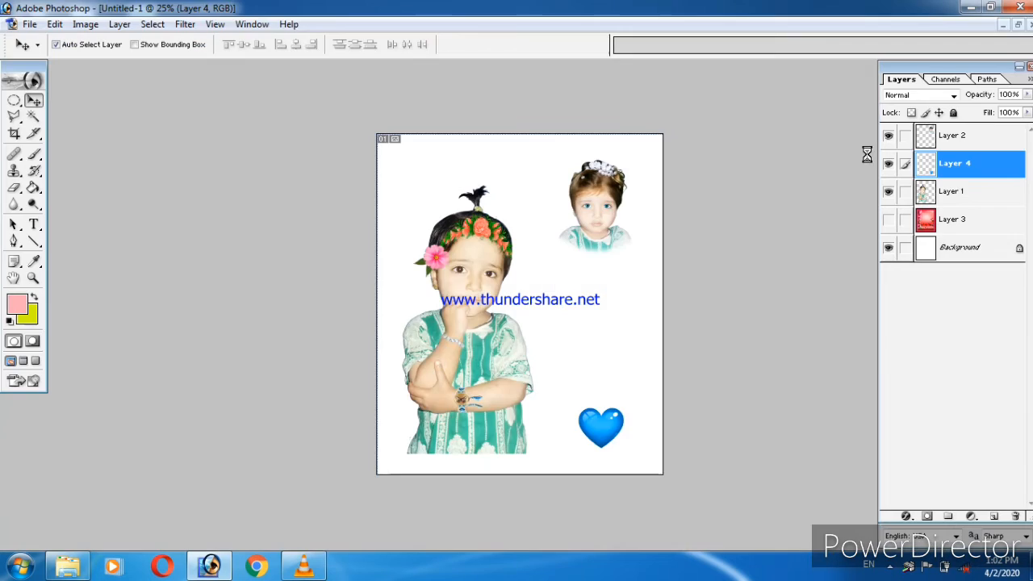
pyautogui.moveTo(161, 383); pyautogui.dragTo(788, 406)
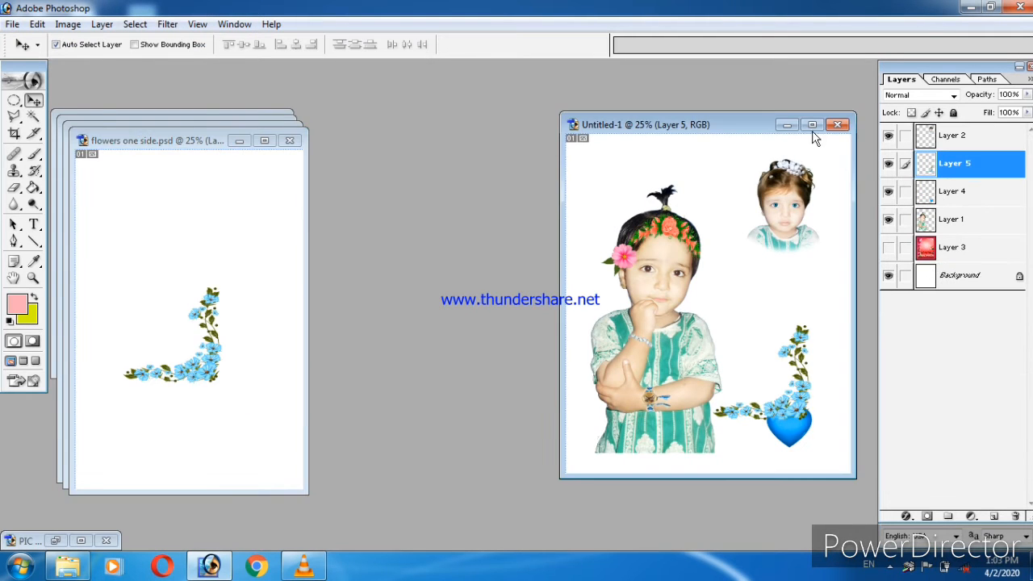
pyautogui.click(811, 124)
pyautogui.moveTo(589, 419); pyautogui.dragTo(640, 457)
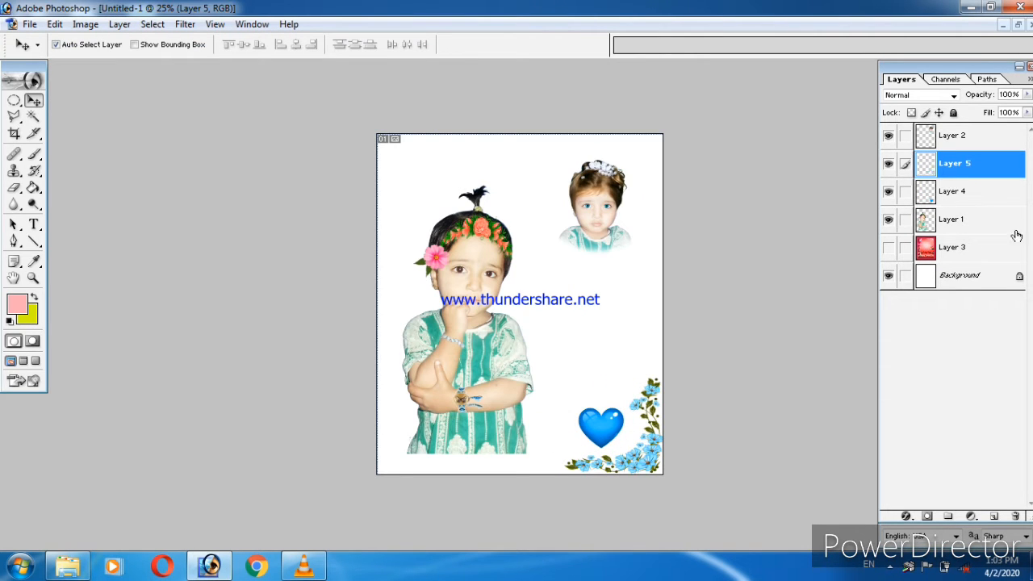
# Open the baby name file and copy its name lettering into Untitled-1 over the blue heart
pyautogui.click(68, 567)
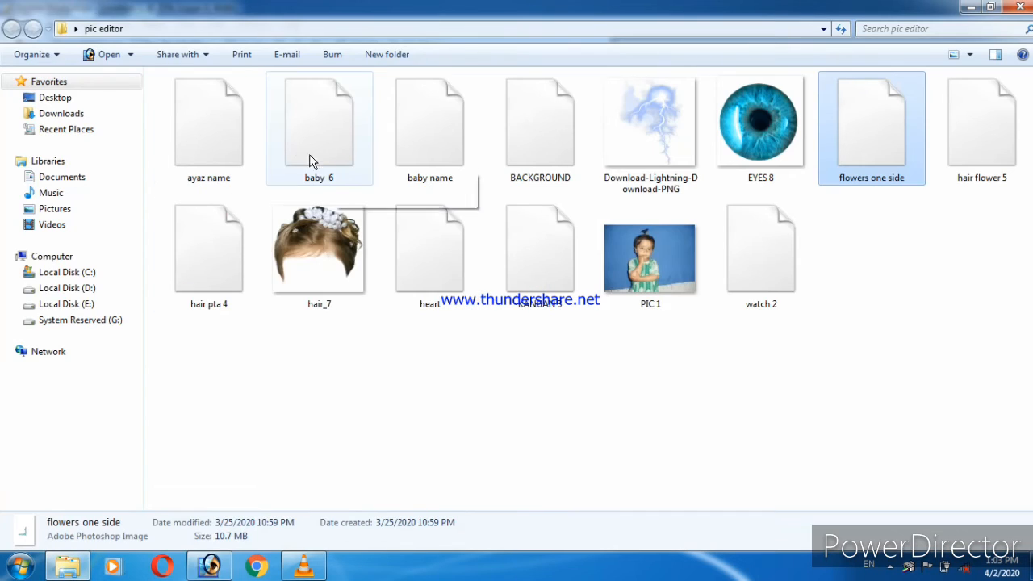
pyautogui.doubleClick(455, 143)
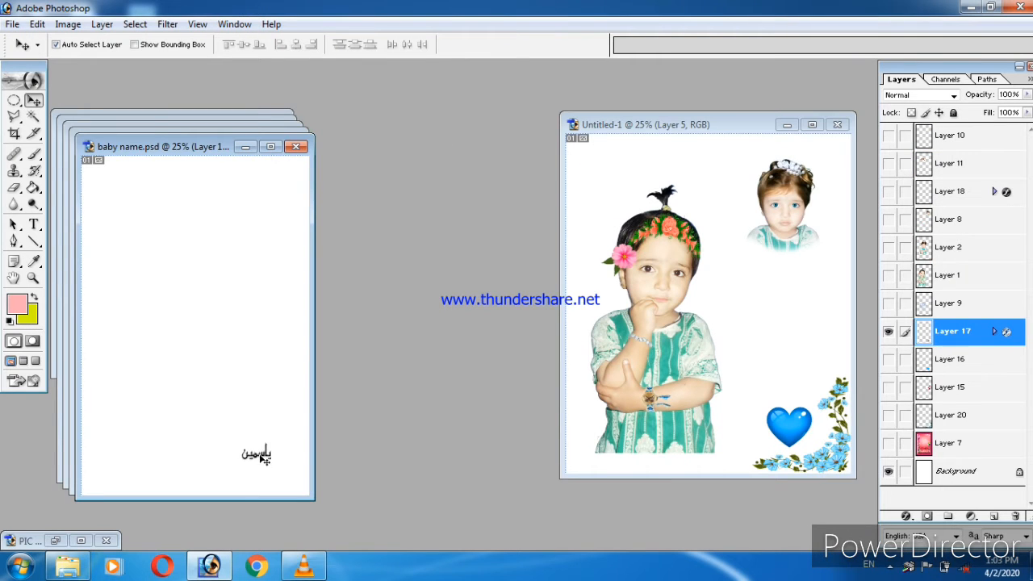
pyautogui.moveTo(263, 458); pyautogui.dragTo(786, 420)
pyautogui.click(811, 124)
# Centre the name lettering inside the blue heart
pyautogui.hotkey('ctrl', '+')
pyautogui.hotkey('ctrl', '+')
pyautogui.hotkey('ctrl', '+')
pyautogui.hotkey('ctrl', '+')
pyautogui.moveTo(718, 281); pyautogui.dragTo(542, 51)
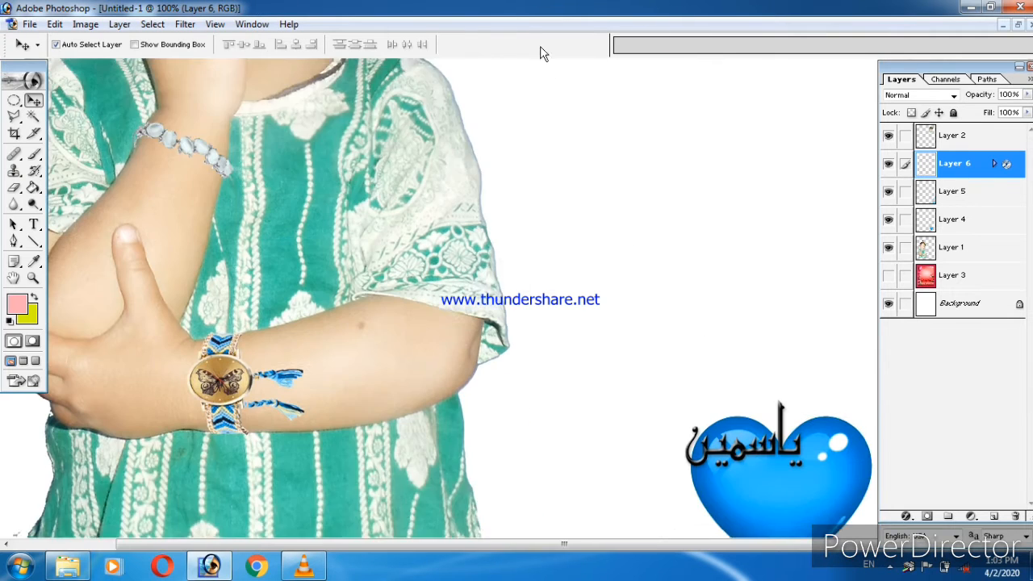
pyautogui.moveTo(769, 314); pyautogui.dragTo(802, 363)
pyautogui.moveTo(812, 446); pyautogui.dragTo(798, 442)
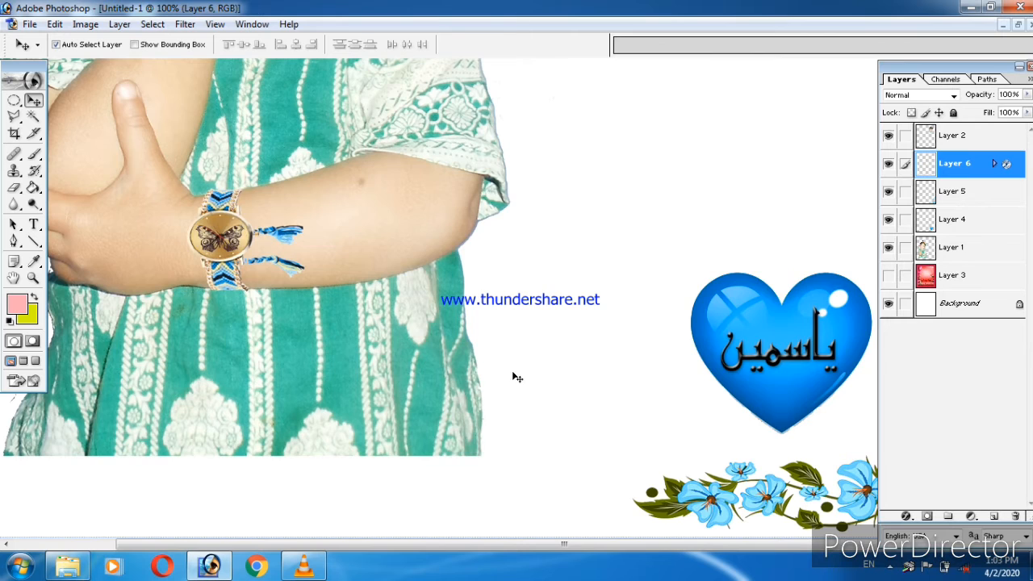
# Hide the two portrait layers, Layer 2 and Layer 1, leaving the heart, name lettering and flowers visible
pyautogui.hotkey('ctrl', '-')
pyautogui.hotkey('ctrl', '-')
pyautogui.click(888, 218)
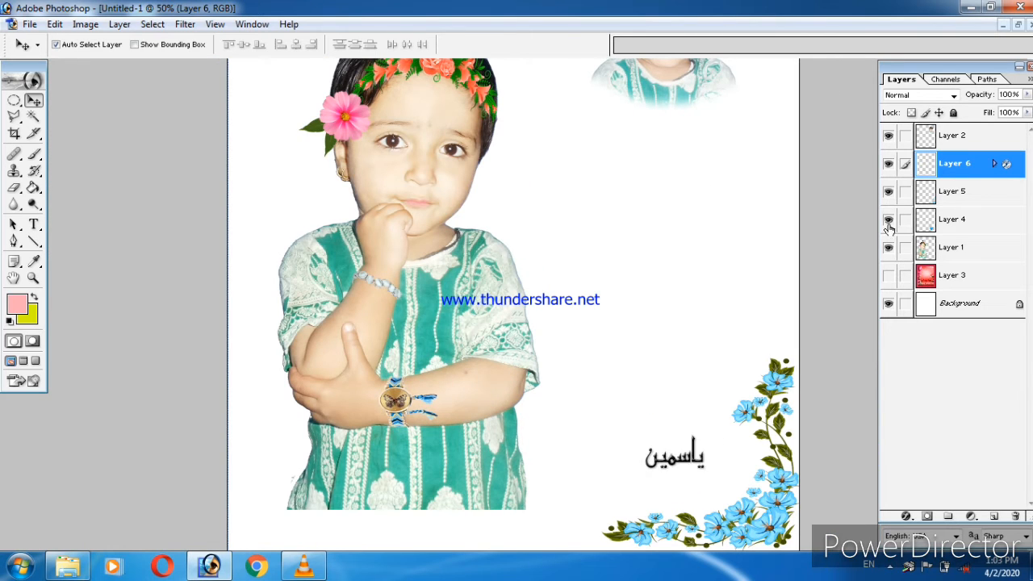
pyautogui.click(888, 219)
pyautogui.click(888, 191)
pyautogui.click(888, 191)
pyautogui.hotkey('ctrl', '-')
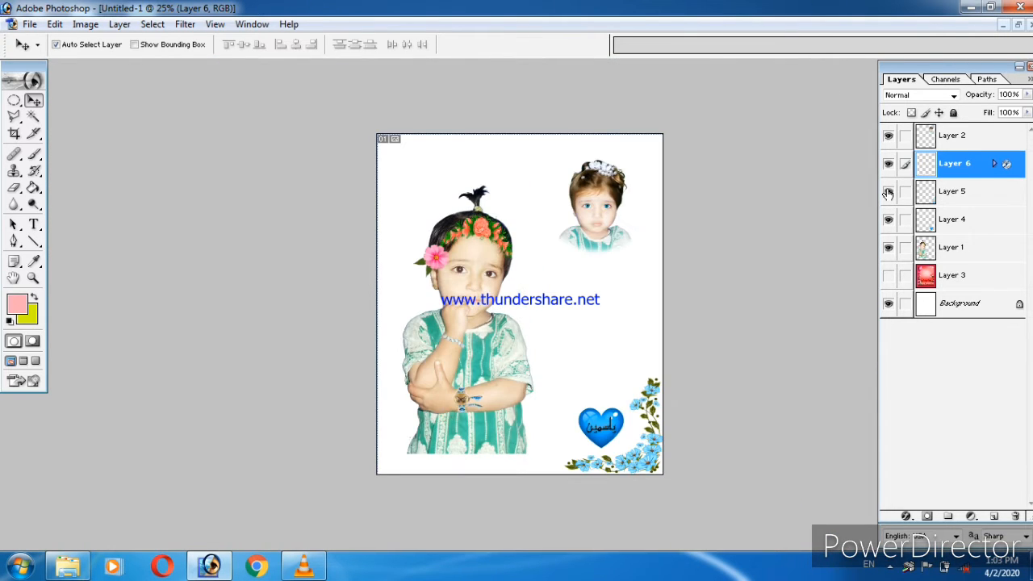
pyautogui.click(888, 135)
pyautogui.click(888, 247)
pyautogui.hotkey('ctrl', '+')
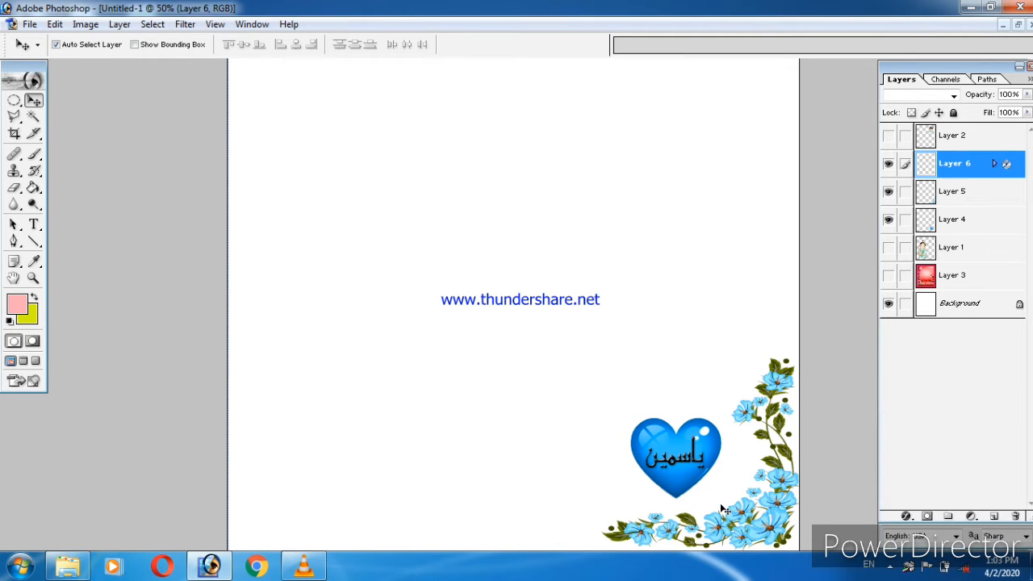
# Open the other name lettering file, the one besides baby name, from the pic editor folder
pyautogui.click(89, 567)
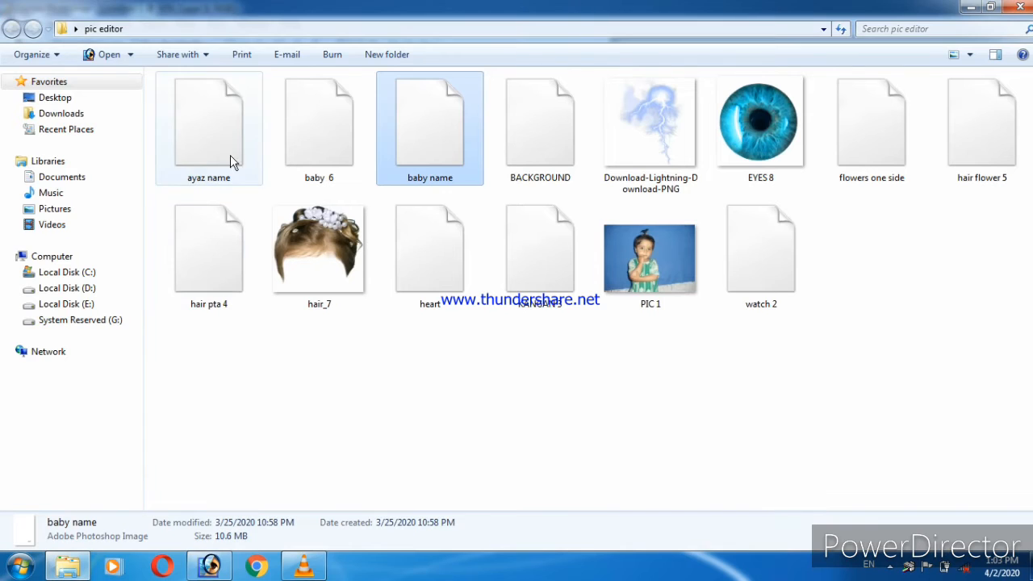
pyautogui.doubleClick(208, 134)
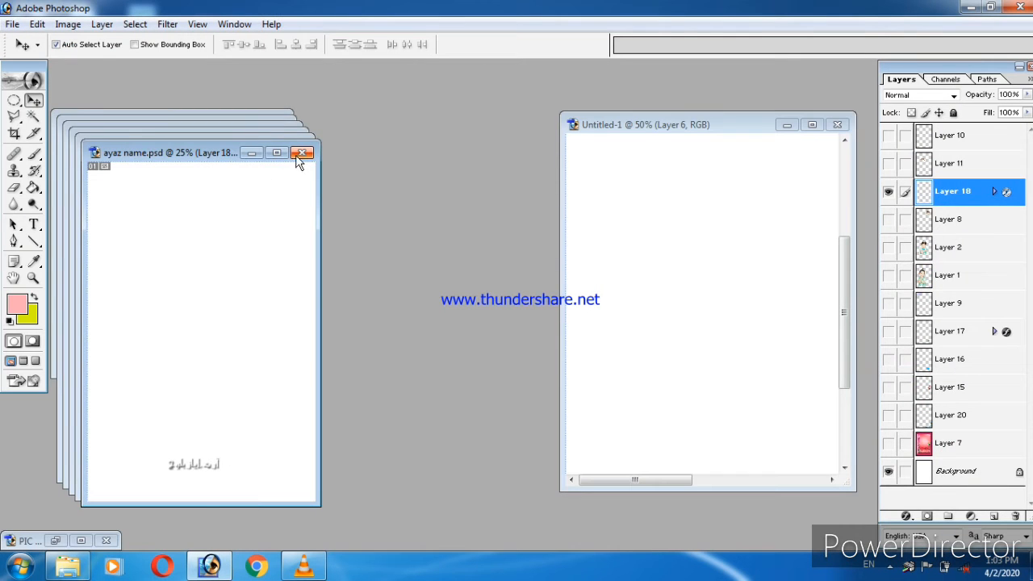
pyautogui.moveTo(213, 153)
pyautogui.mouseDown()
pyautogui.moveTo(473, 394)
pyautogui.moveTo(226, 144)
pyautogui.moveTo(220, 149)
pyautogui.mouseUp()
pyautogui.hotkey('ctrl', '+')
pyautogui.hotkey('ctrl', '+')
pyautogui.hotkey('ctrl', '+')
pyautogui.click(295, 150)
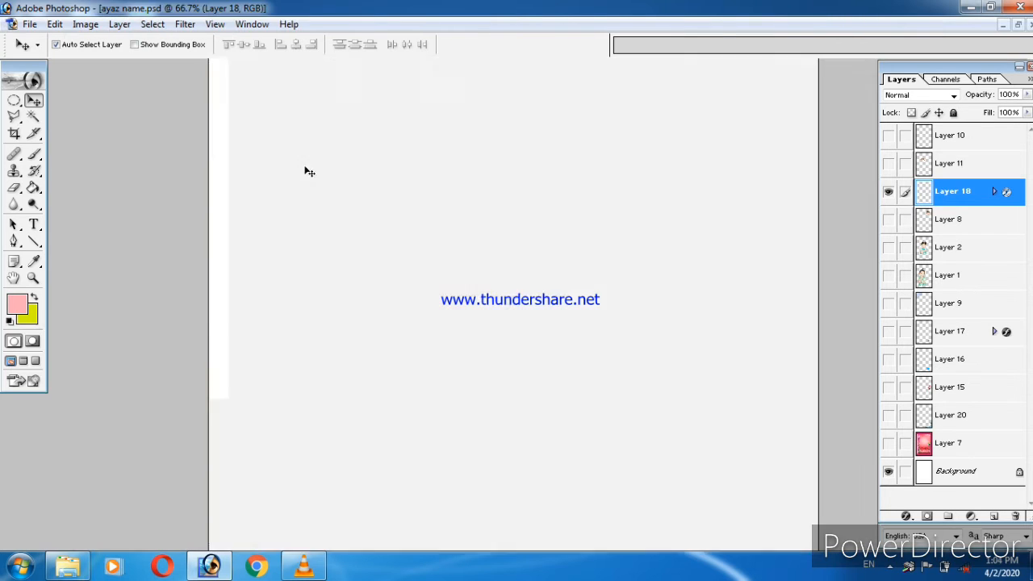
pyautogui.press('space')
pyautogui.click(1017, 25)
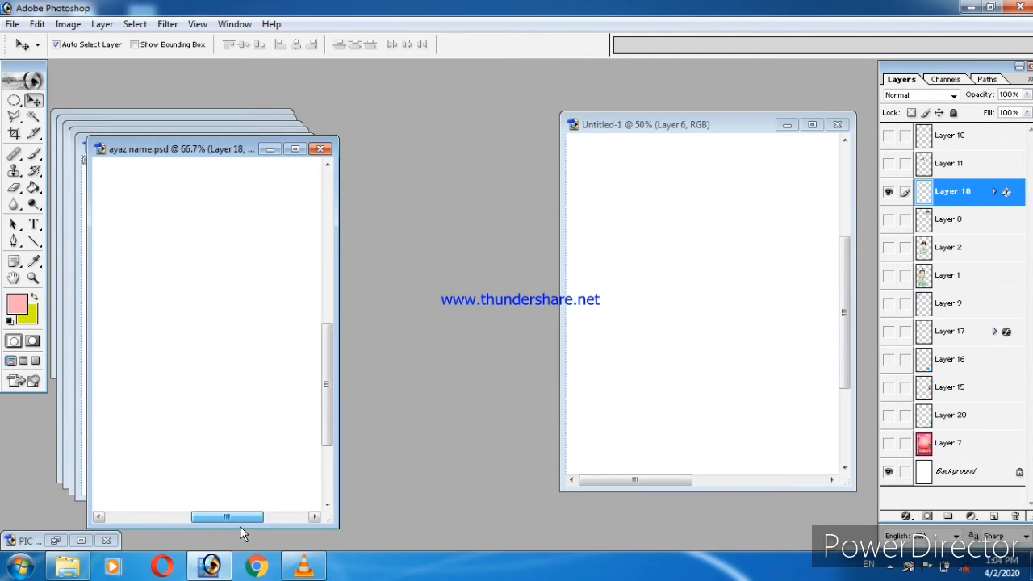
# Enlarge the white name lettering in the opened file to 206.0% width and 349.2% height
pyautogui.hotkey('ctrl', 't')
pyautogui.moveTo(324, 360); pyautogui.dragTo(324, 413)
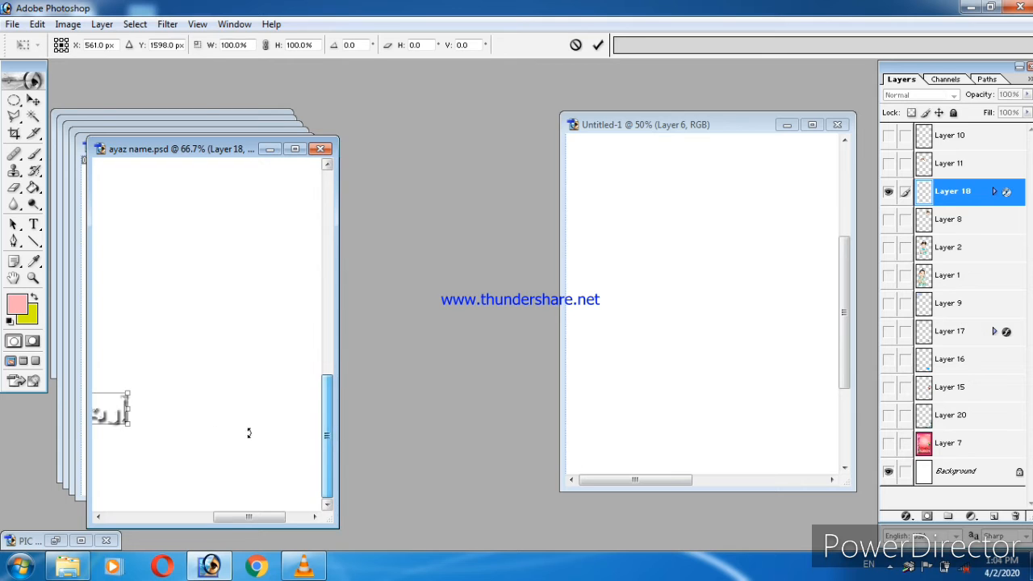
pyautogui.moveTo(126, 425); pyautogui.dragTo(271, 500)
pyautogui.moveTo(211, 456); pyautogui.dragTo(260, 378)
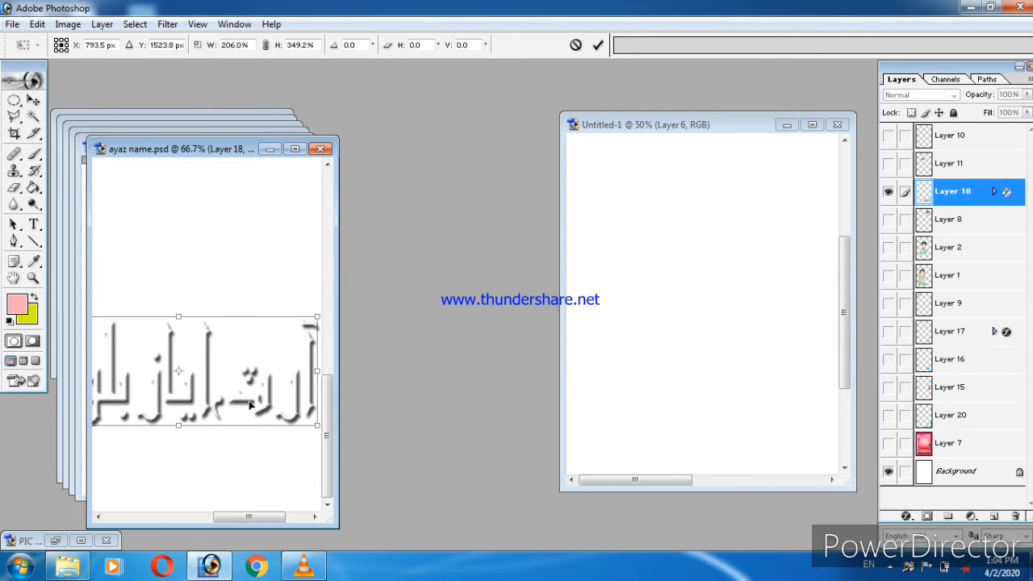
pyautogui.press('Return')
# Copy the enlarged lettering into Untitled-1, close its source file and place the lettering in the canvas's lower left corner
pyautogui.moveTo(181, 396); pyautogui.dragTo(739, 389)
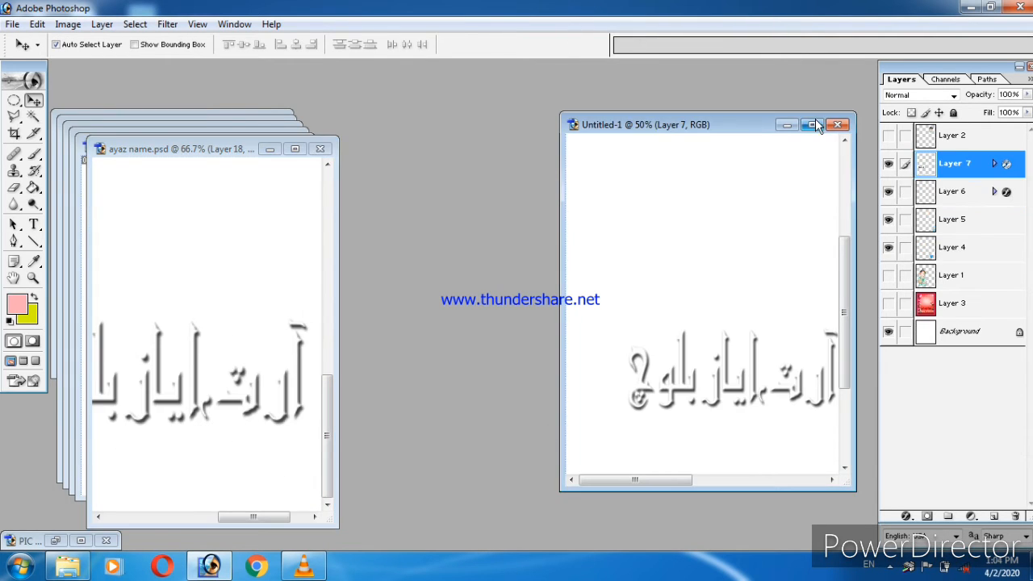
pyautogui.click(320, 149)
pyautogui.click(533, 226)
pyautogui.click(812, 126)
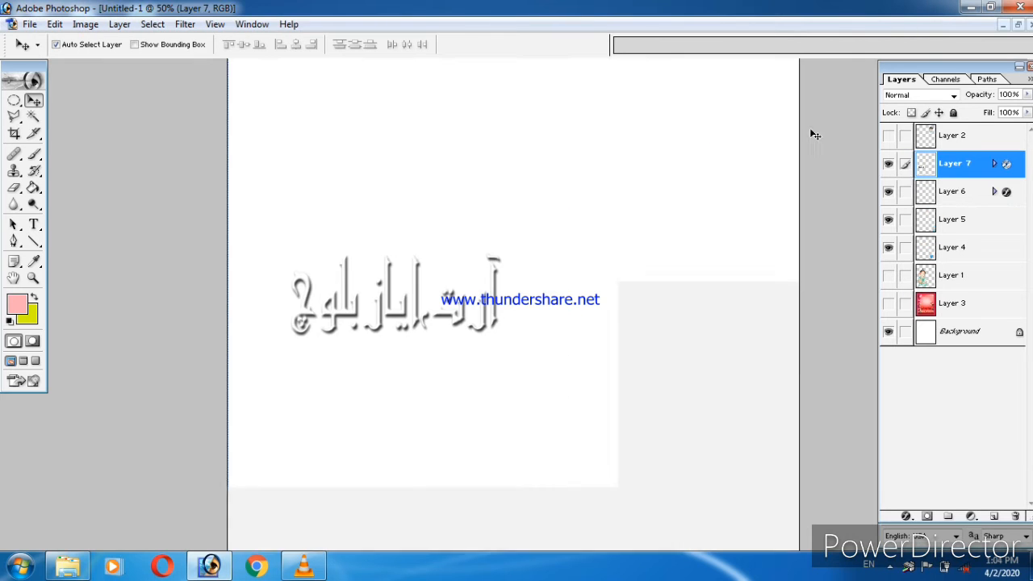
pyautogui.moveTo(405, 309); pyautogui.dragTo(414, 468)
pyautogui.hotkey('ctrl', '-')
# Hide the flowers, heart and heart name layers and show the red backdrop on Layer 3
pyautogui.click(888, 218)
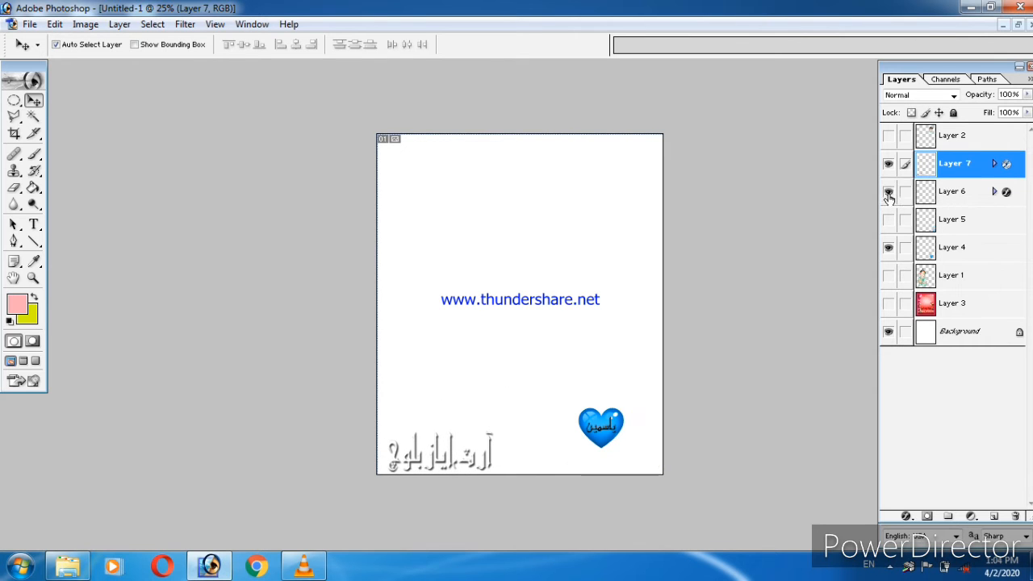
pyautogui.click(888, 191)
pyautogui.click(888, 247)
pyautogui.click(888, 304)
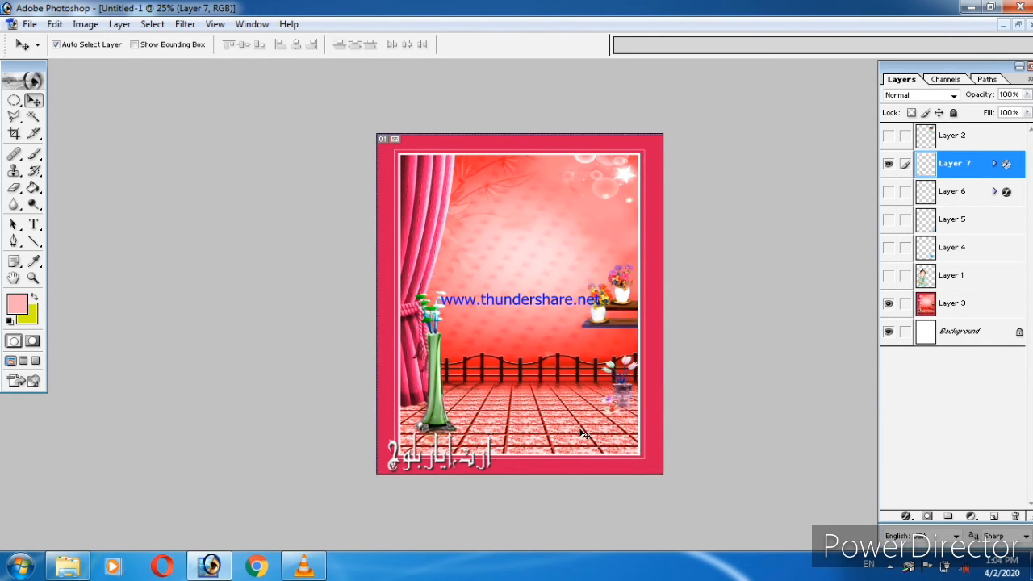
# Shrink the white lettering to 50.5% width and 27.1% height so it sits on the backdrop's lower left border
pyautogui.hotkey('ctrl', '+')
pyautogui.hotkey('ctrl', '+')
pyautogui.hotkey('ctrl', '+')
pyautogui.hotkey('ctrl', 't')
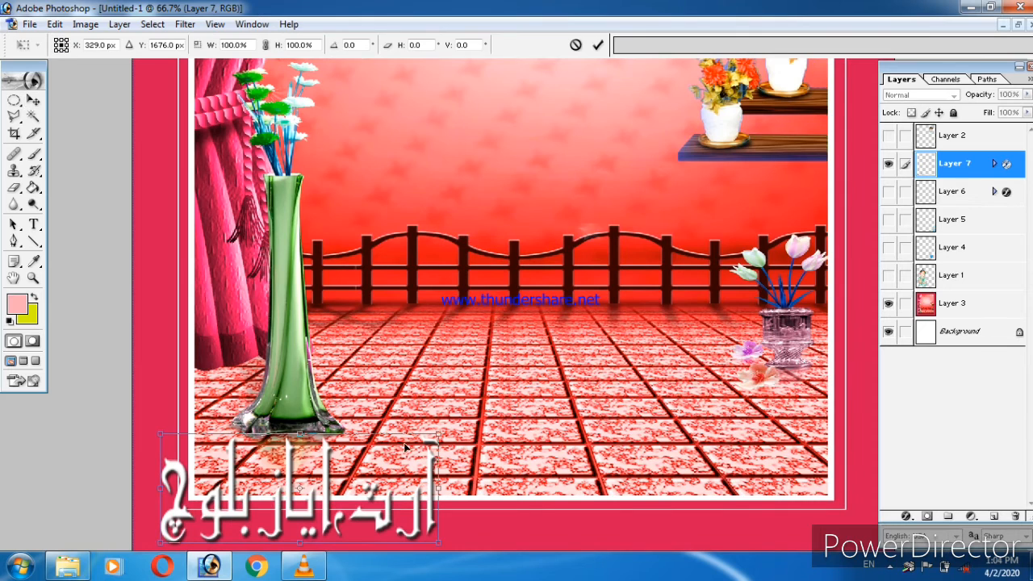
pyautogui.moveTo(440, 436); pyautogui.dragTo(303, 512)
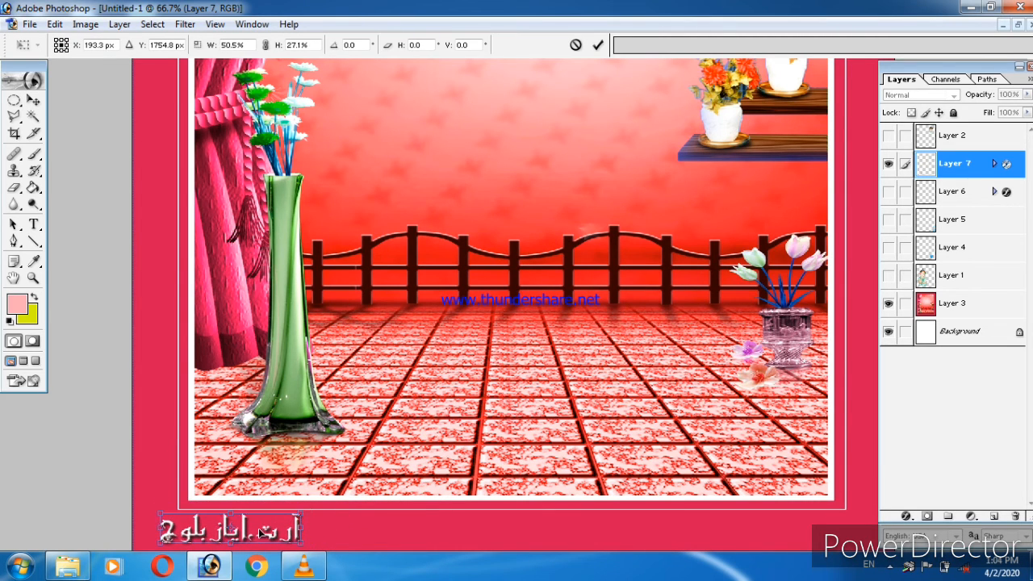
pyautogui.press('Return')
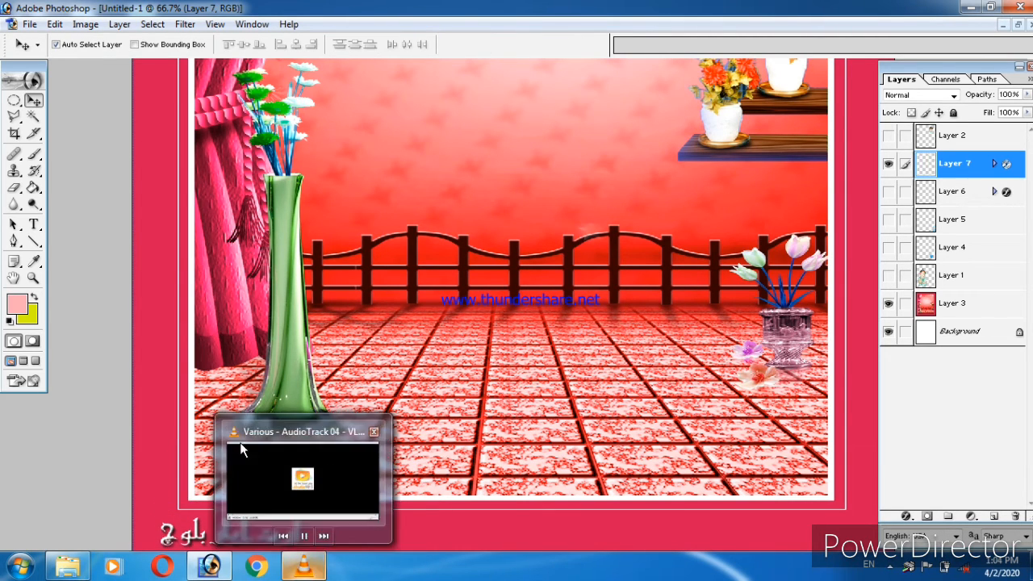
# Hide the white lettering on Layer 7 and the red backdrop on Layer 3, leaving only the white background
pyautogui.hotkey('ctrl', '-')
pyautogui.hotkey('ctrl', '-')
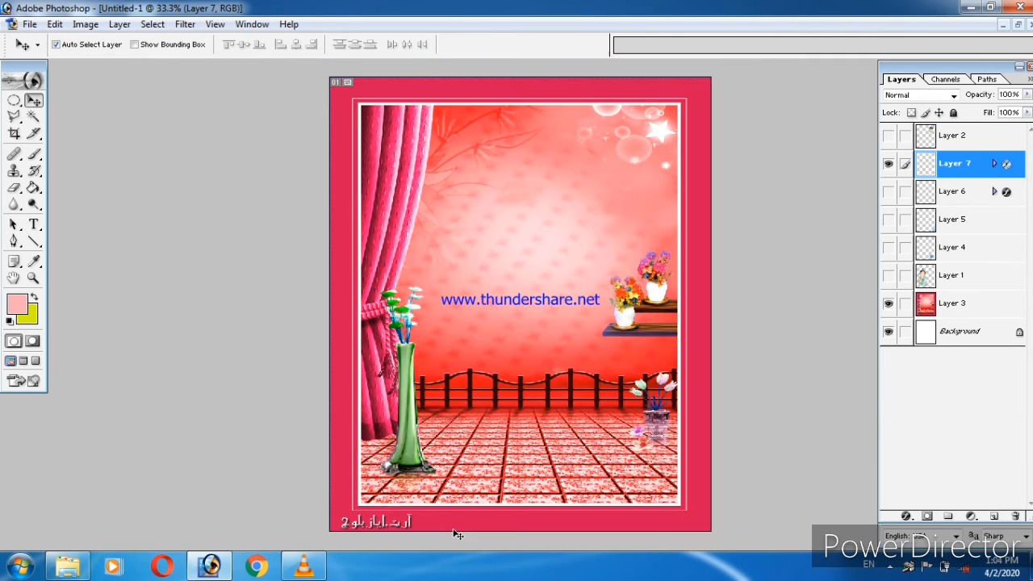
pyautogui.click(887, 220)
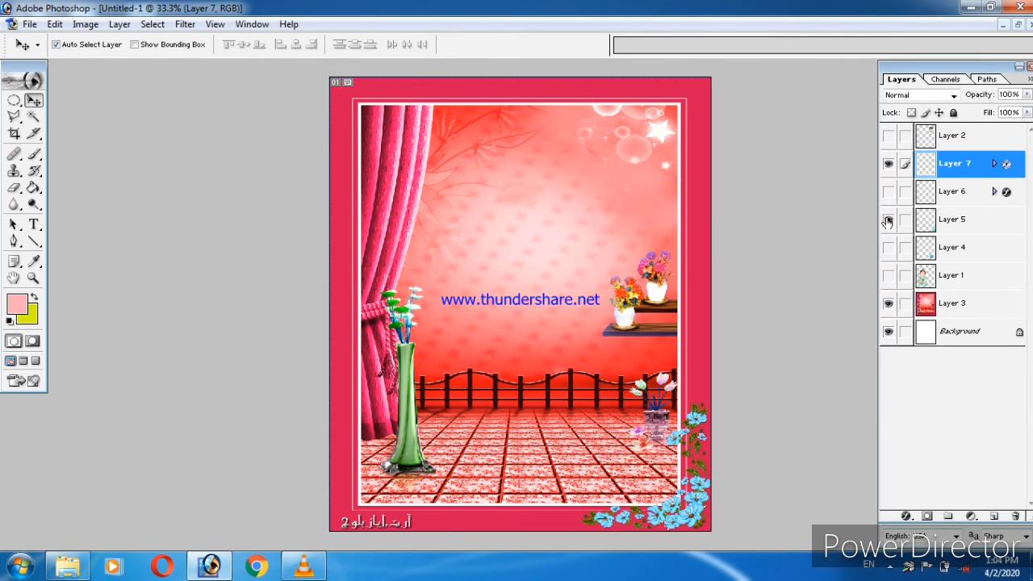
pyautogui.click(888, 248)
pyautogui.click(888, 247)
pyautogui.click(887, 220)
pyautogui.click(888, 163)
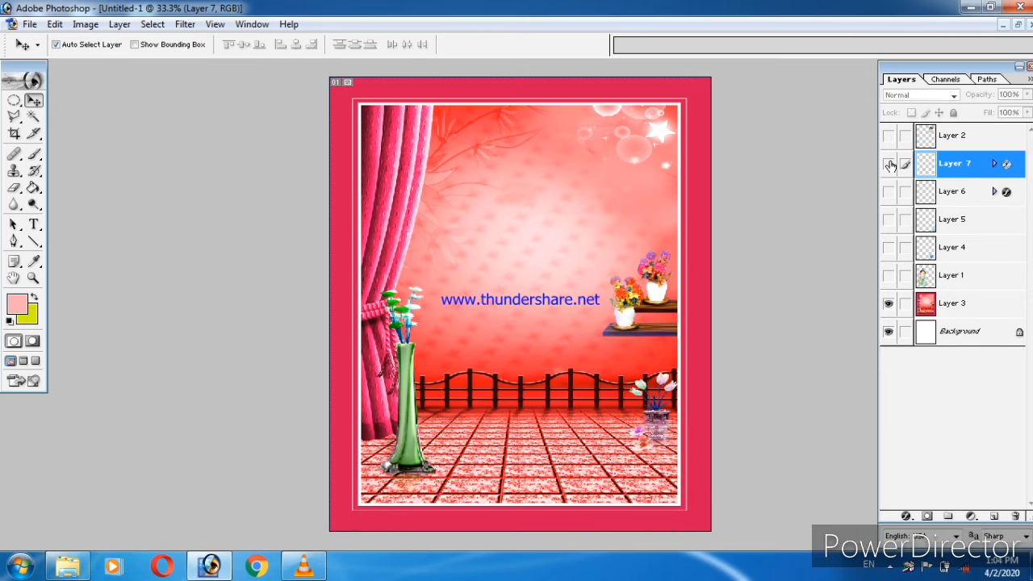
pyautogui.click(888, 304)
# Open Download-Lightning-Download-PNG from the pic editor folder and copy its lightning into Untitled-1
pyautogui.click(68, 566)
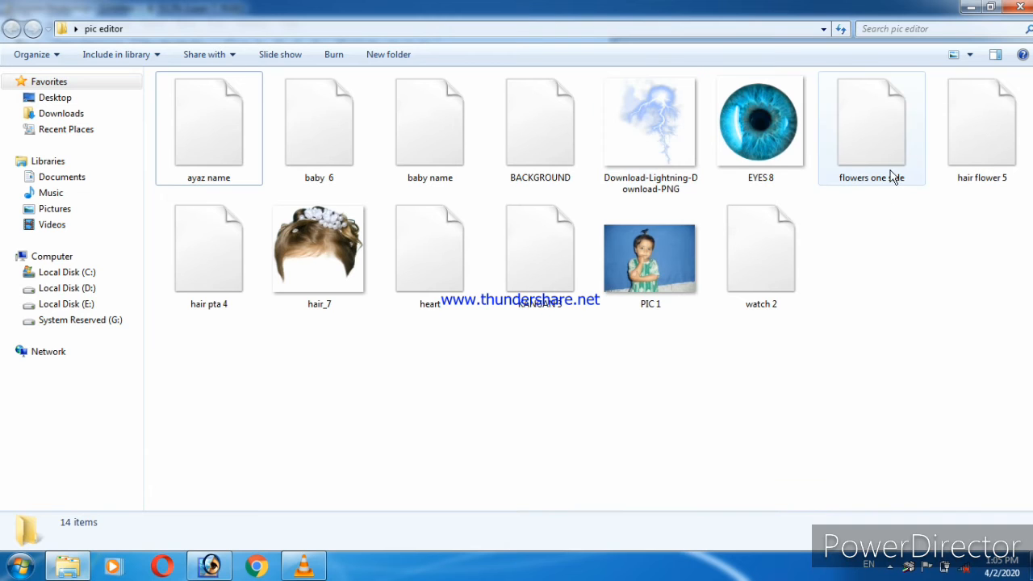
pyautogui.moveTo(655, 130); pyautogui.dragTo(214, 571)
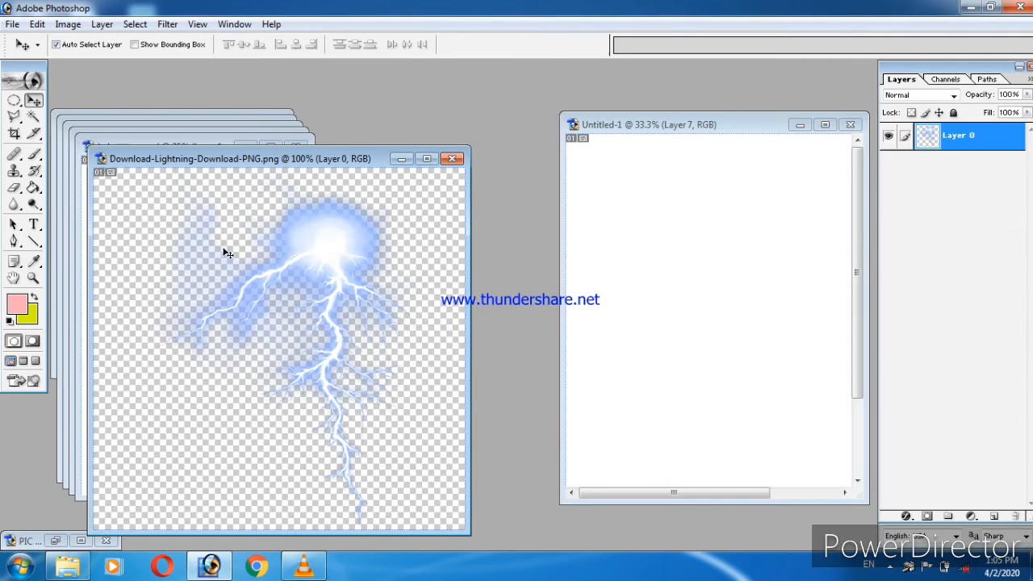
pyautogui.moveTo(224, 254); pyautogui.dragTo(731, 243)
pyautogui.click(842, 110)
# Transform the lightning to about 149.7% width, mirrored horizontally and rotated -7.5°, in the canvas's upper left corner
pyautogui.hotkey('ctrl', 't')
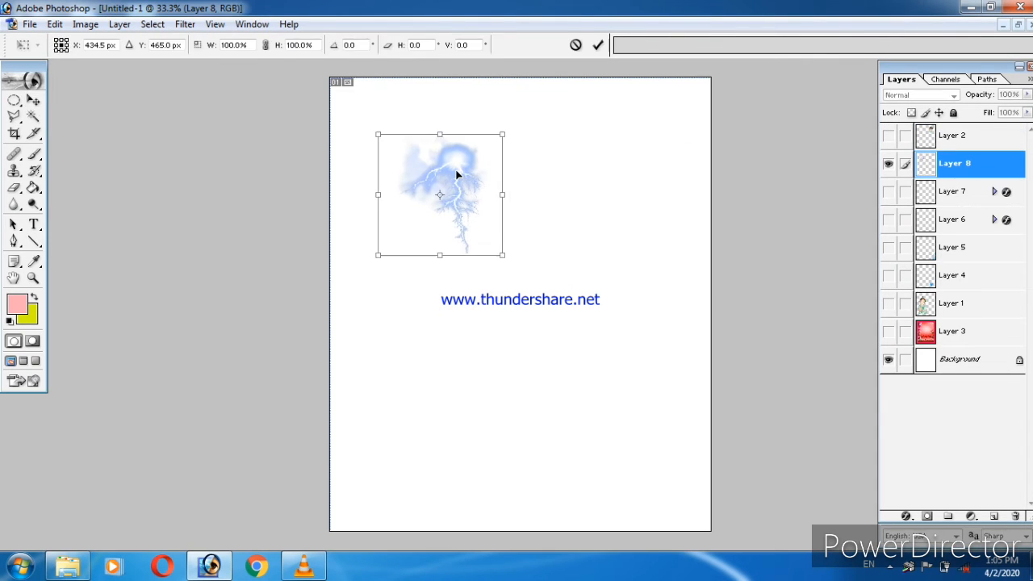
pyautogui.moveTo(386, 182); pyautogui.dragTo(617, 195)
pyautogui.moveTo(618, 258); pyautogui.dragTo(687, 363)
pyautogui.moveTo(559, 178); pyautogui.dragTo(344, 110)
pyautogui.moveTo(389, 310); pyautogui.dragTo(407, 309)
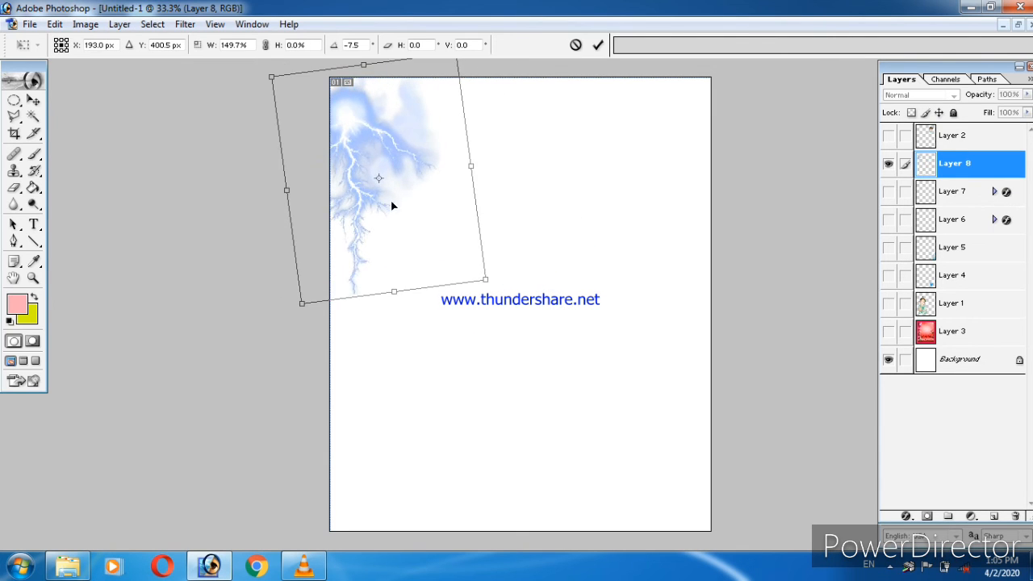
pyautogui.moveTo(341, 124); pyautogui.dragTo(347, 103)
pyautogui.press('Return')
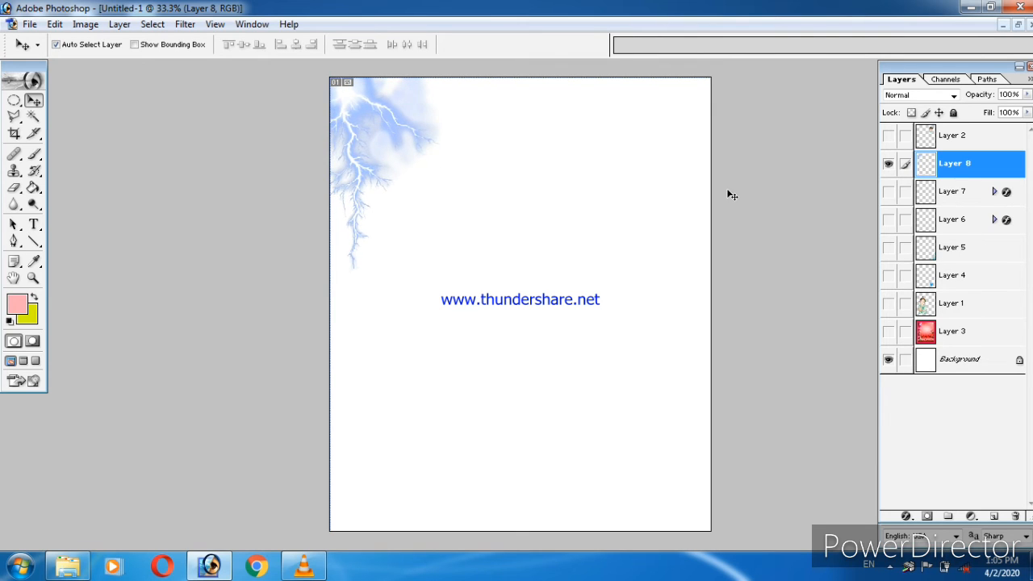
# Show all hidden layers again, including both portraits, the lettering, flowers, heart and red backdrop
pyautogui.hotkey('ctrl', '-')
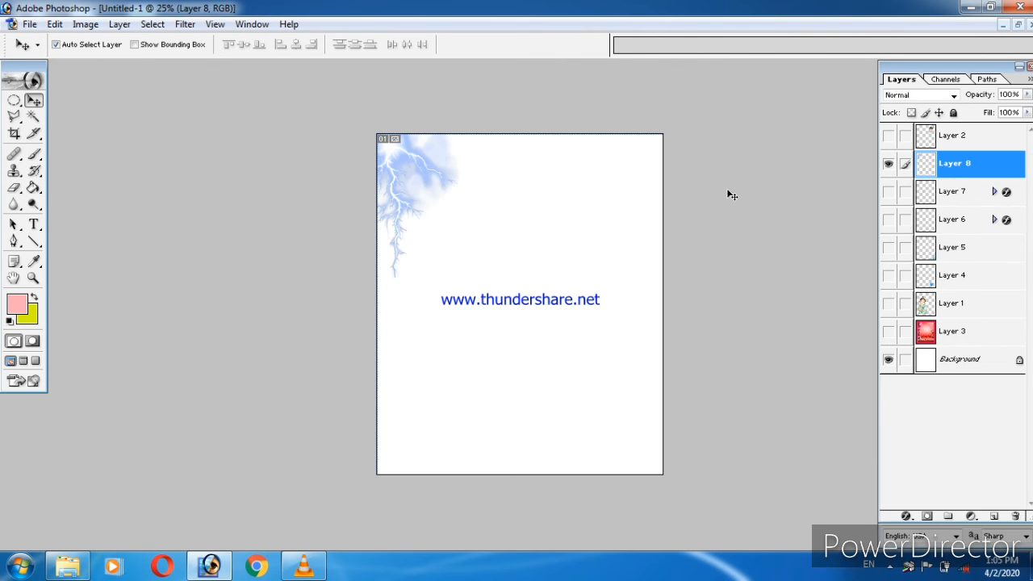
pyautogui.click(889, 136)
pyautogui.click(889, 247)
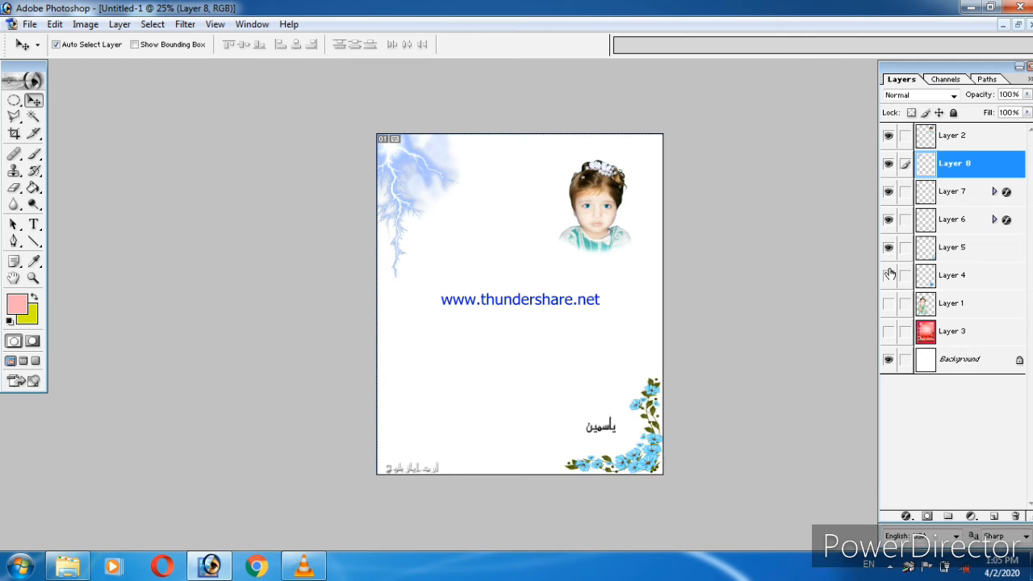
pyautogui.click(889, 275)
pyautogui.click(888, 303)
pyautogui.click(889, 331)
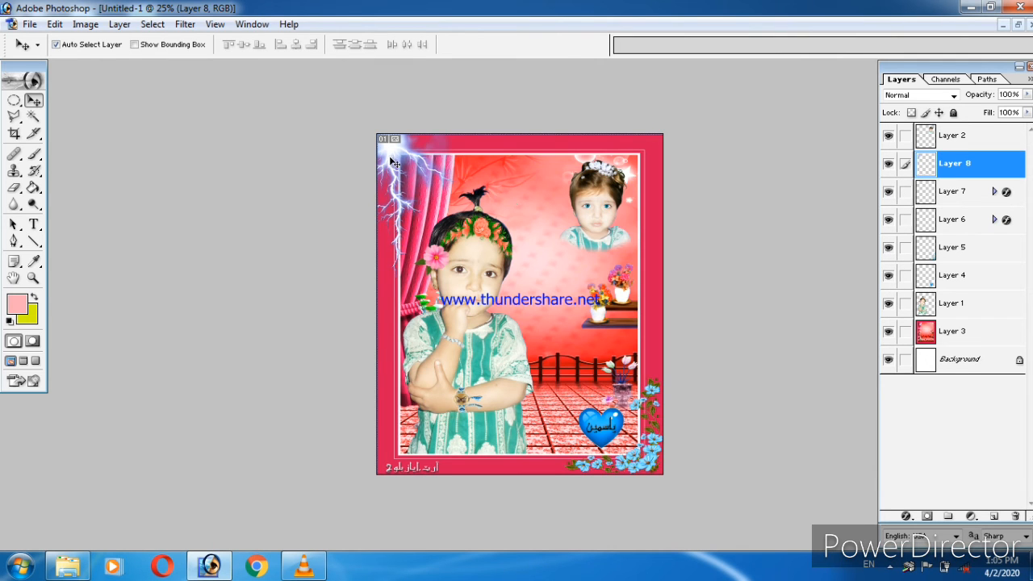
# Scale the lightning on Layer 8 to 103.7% width and 105.9% height
pyautogui.hotkey('ctrl', 't')
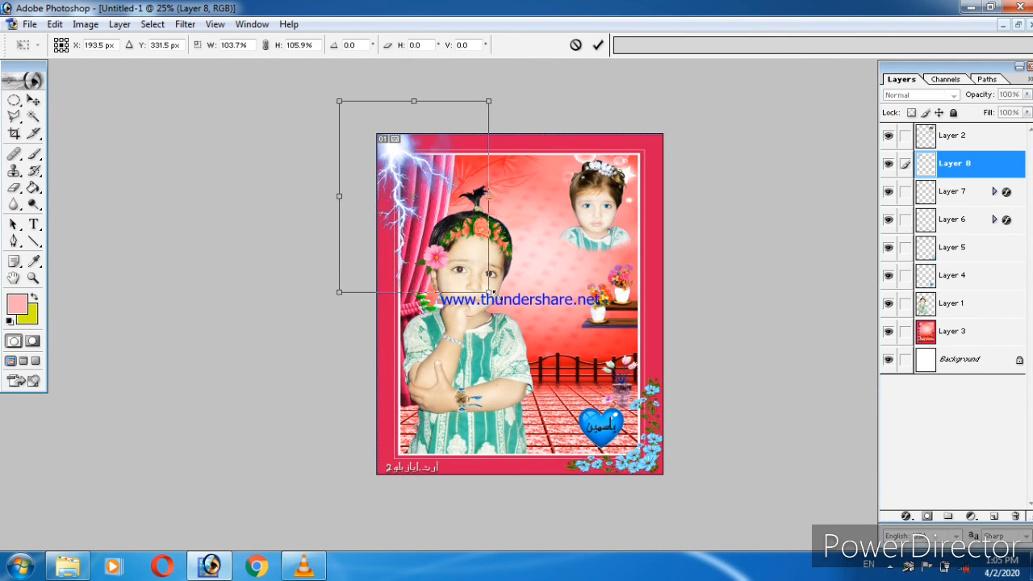
pyautogui.press('Return')
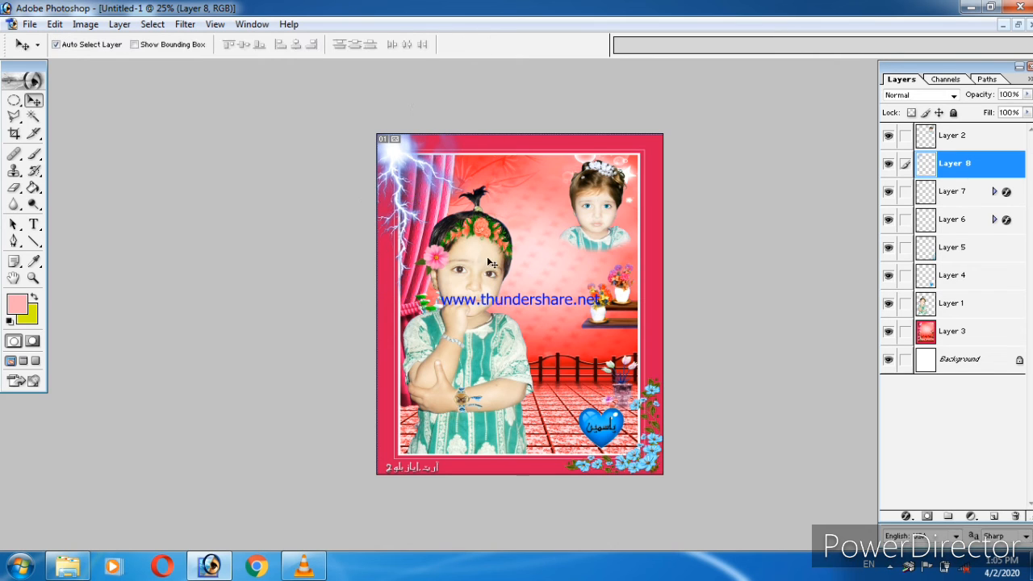
pyautogui.hotkey('ctrl', '+')
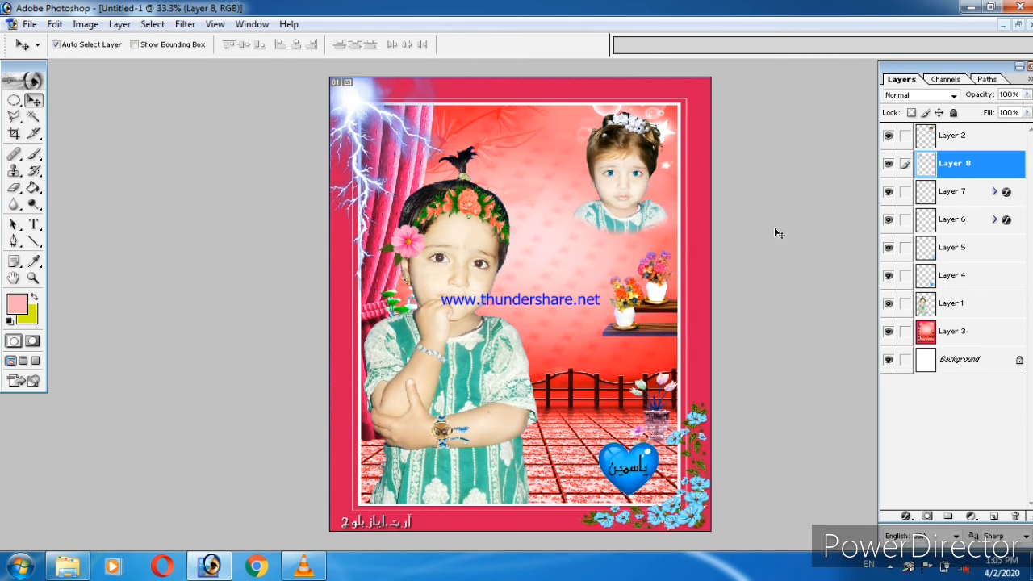
# Try to merge Layer 2 down through Layer 8 and Layer 7 into Layer 6
pyautogui.click(949, 138)
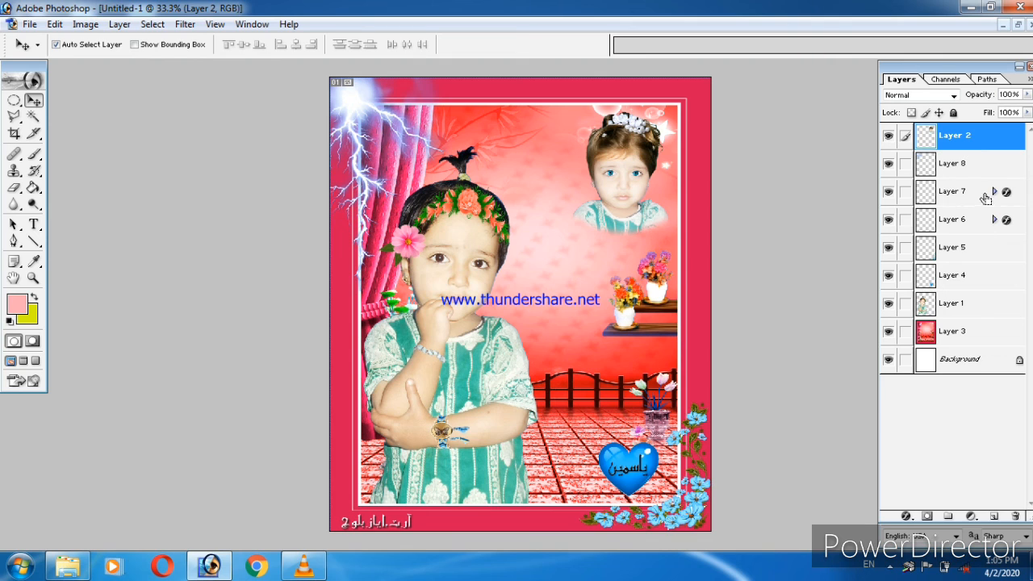
pyautogui.press('Delete')
pyautogui.press('Delete')
pyautogui.press('Delete')
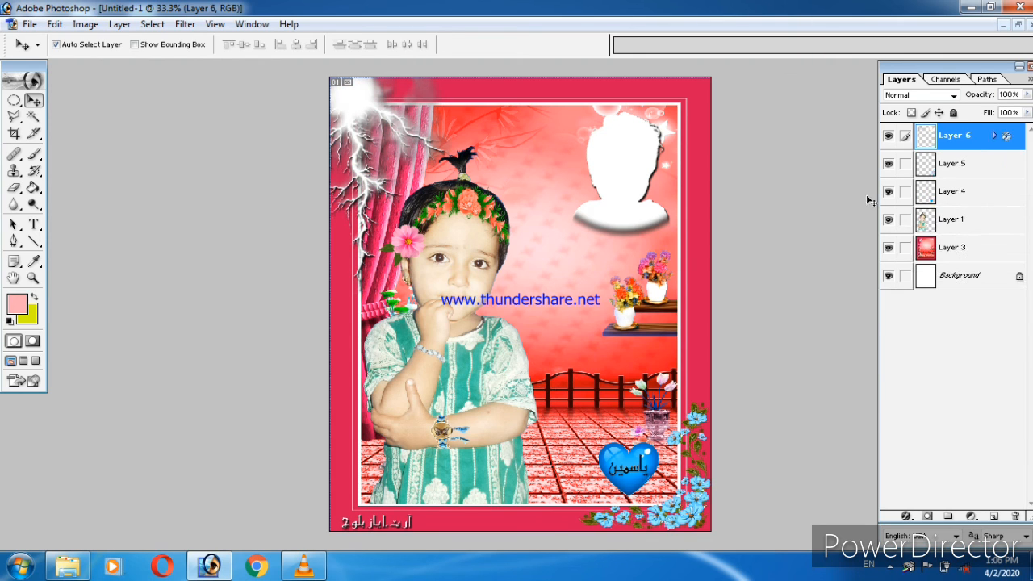
# Step back through the history to undo the layer merges into Layer 7 and Layer 6
pyautogui.click(55, 25)
pyautogui.click(97, 73)
pyautogui.click(54, 24)
pyautogui.click(96, 73)
pyautogui.click(54, 24)
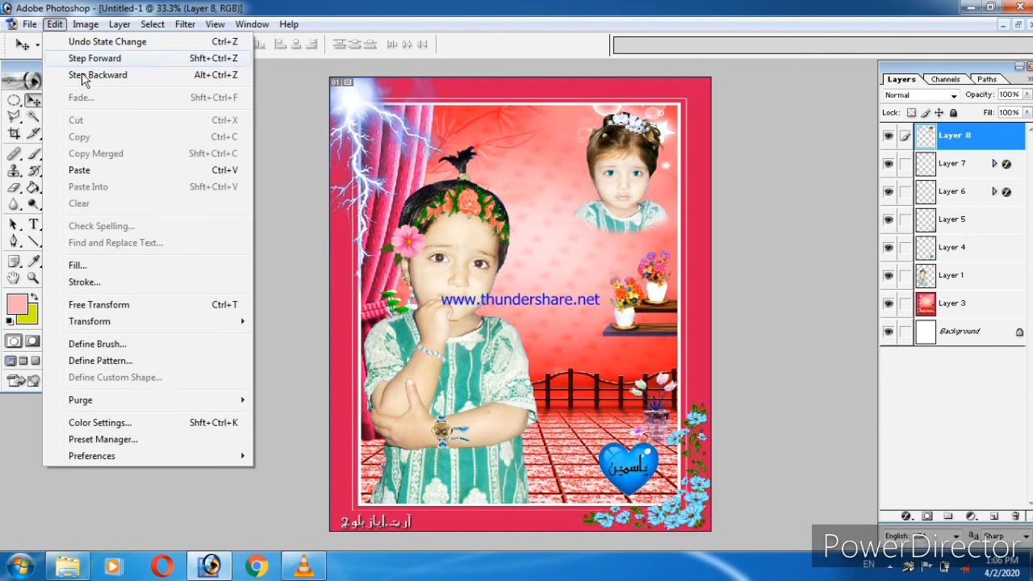
pyautogui.click(96, 73)
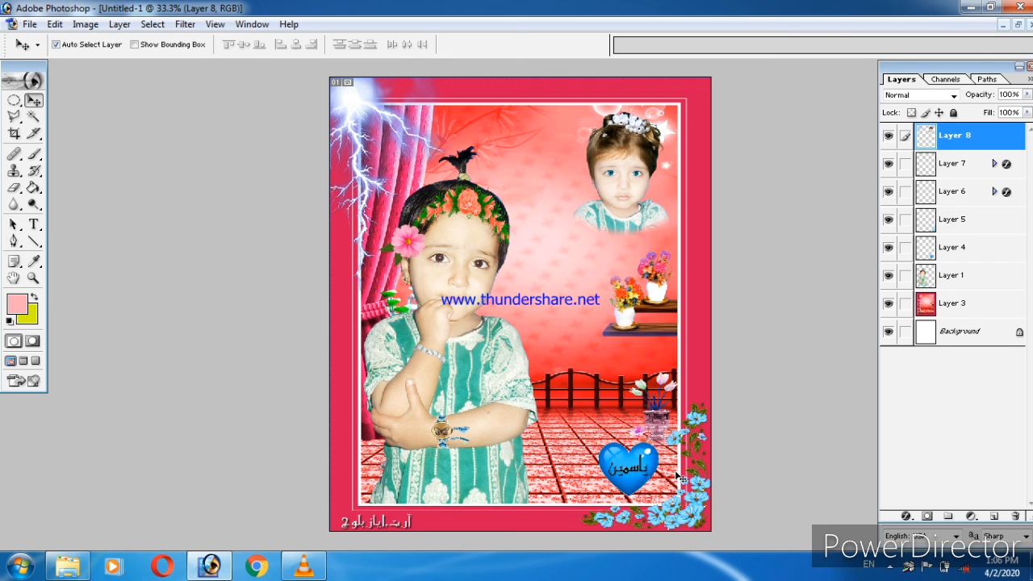
# Merge all visible layers of the composition into the single Background layer
pyautogui.hotkey('ctrl', 'shift', 'e')
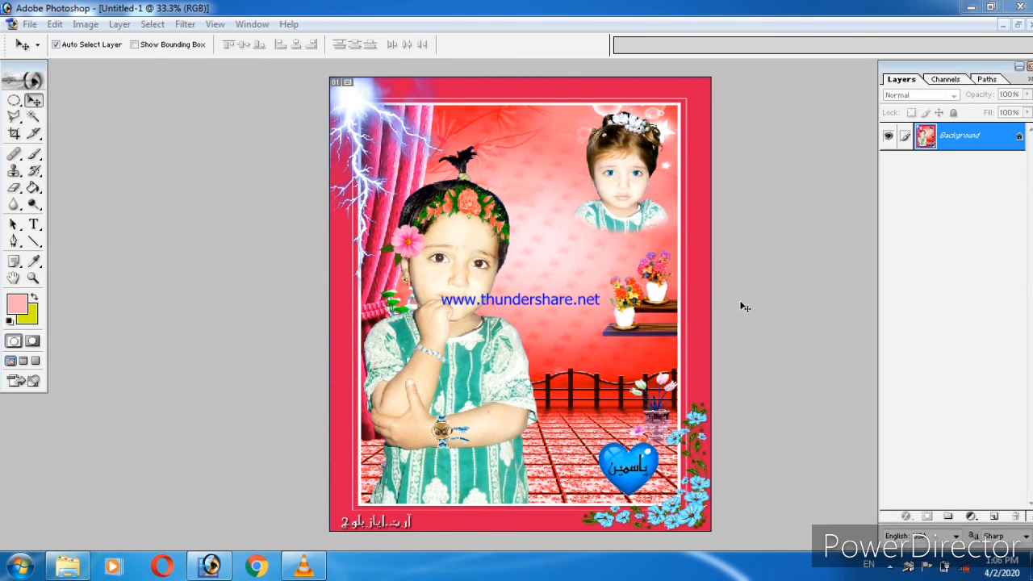
pyautogui.hotkey('ctrl', '=')
pyautogui.hotkey('ctrl', '-')
pyautogui.hotkey('ctrl', '-')
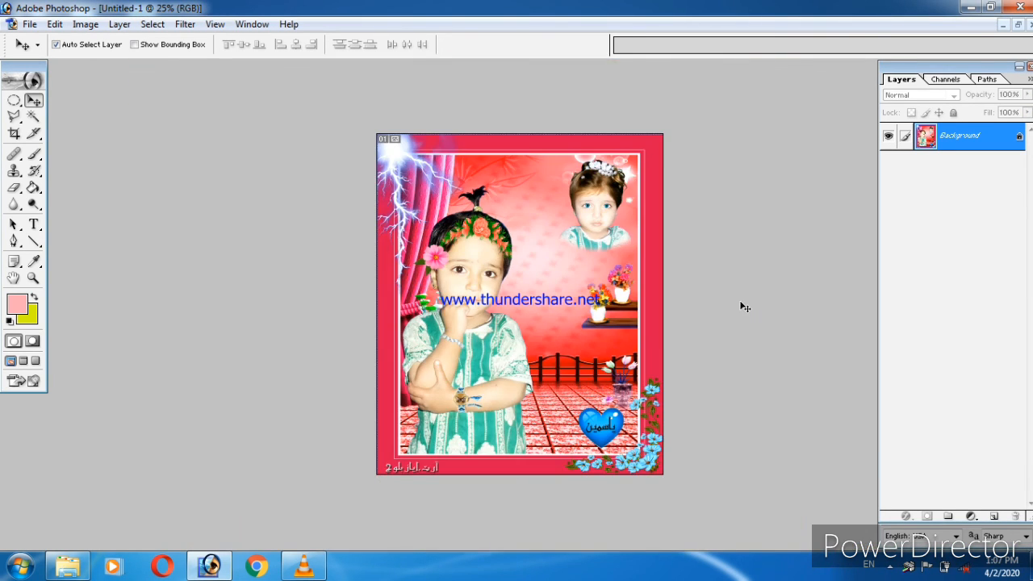
pyautogui.hotkey('ctrl', '=')
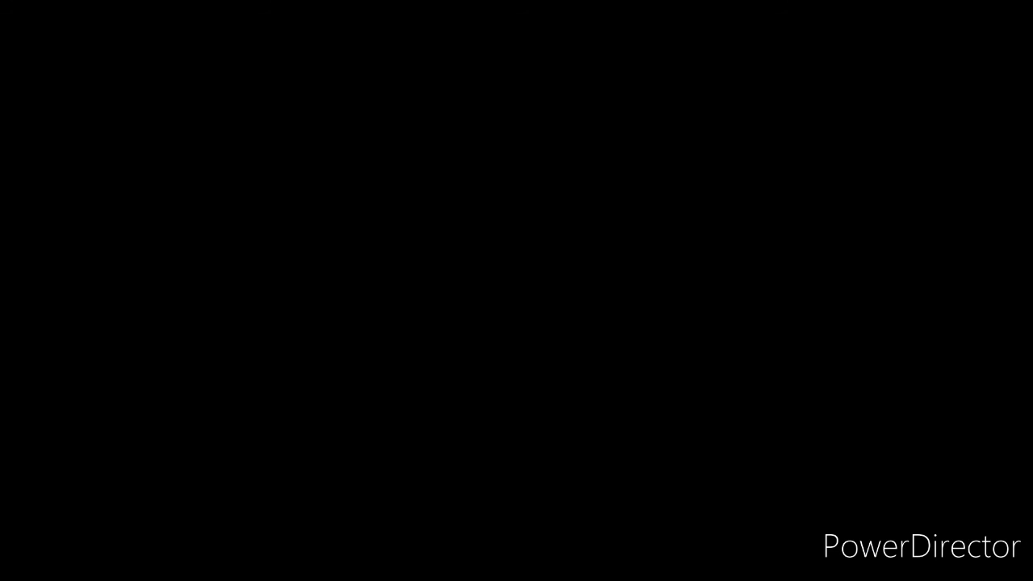